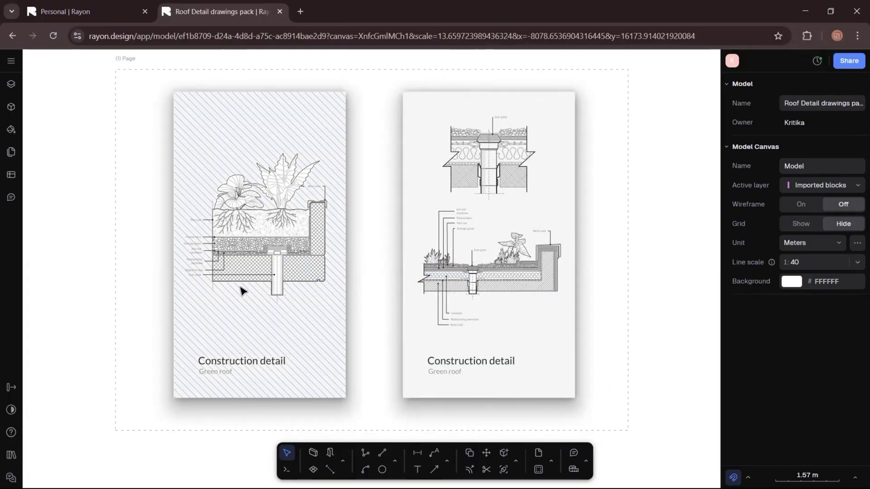
# Start a polyline at the drain pipe's upper right corner, drawing the slab's top edge, a 0.02 m chamfer and a right edge about 0.63 m long
pyautogui.scroll(5, 196, 251)
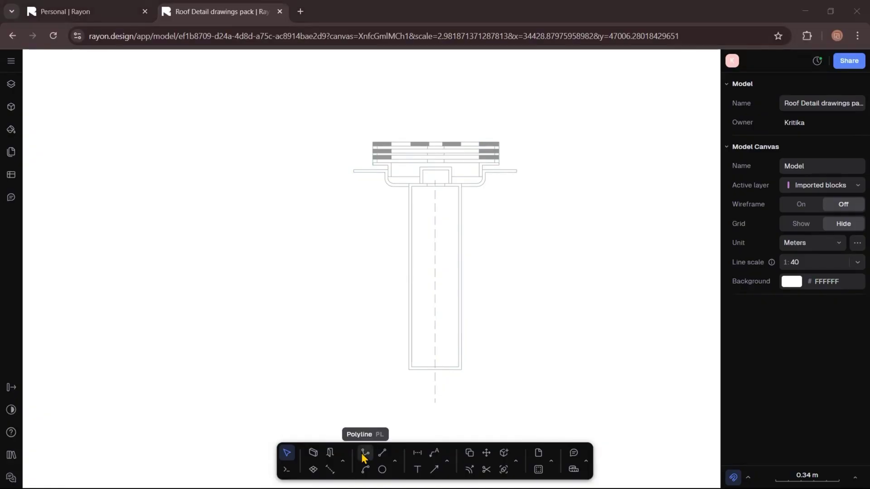
pyautogui.click(364, 454)
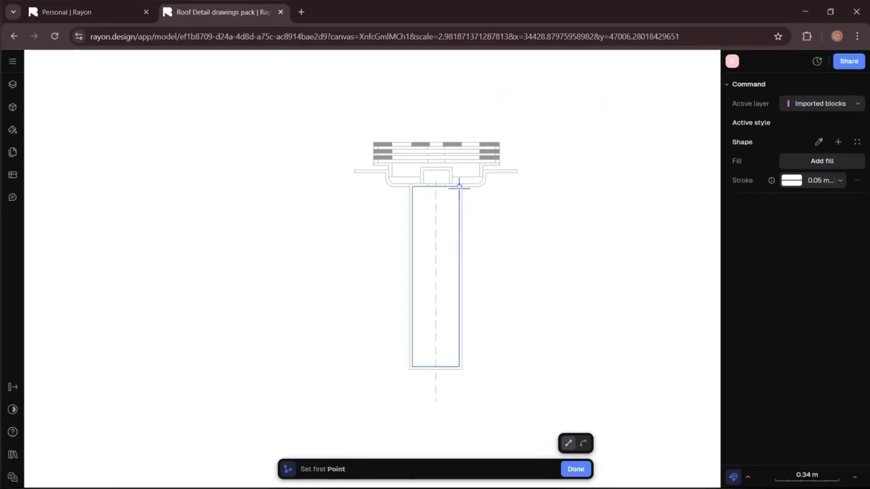
pyautogui.click(461, 186)
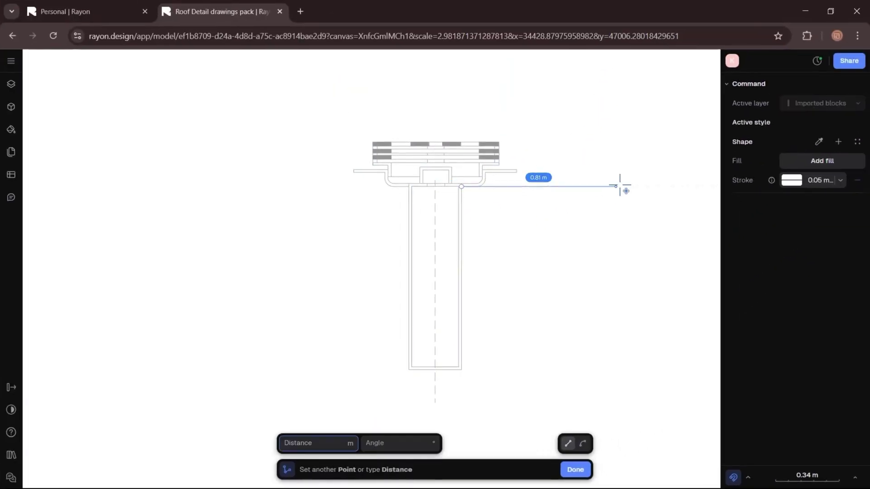
pyautogui.click(654, 186)
pyautogui.scroll(4, 662, 182)
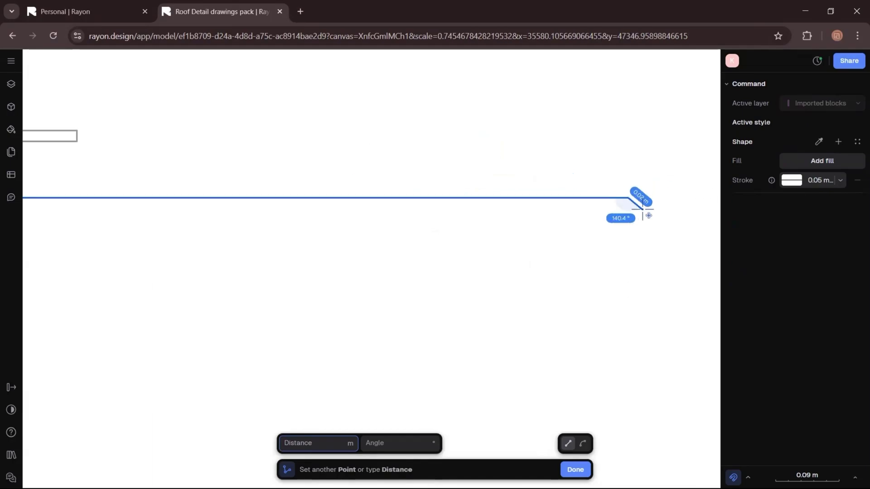
pyautogui.click(642, 210)
pyautogui.scroll(-5, 649, 159)
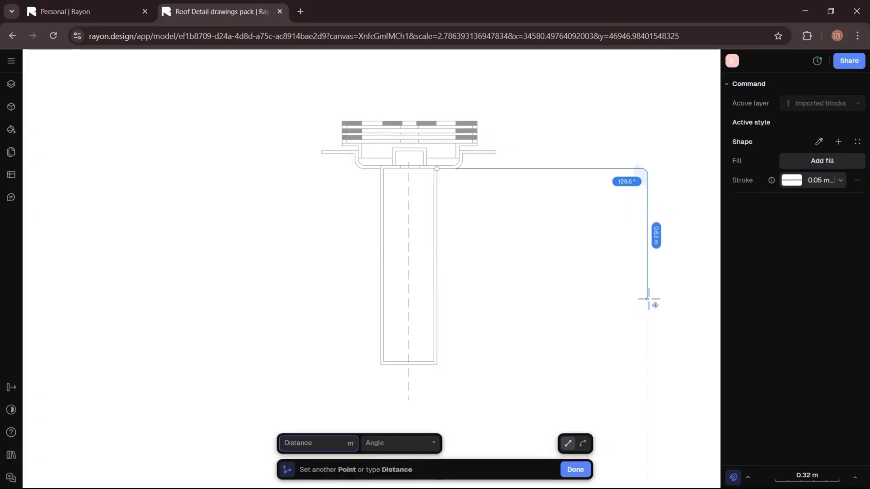
pyautogui.click(647, 297)
pyautogui.scroll(5, 634, 300)
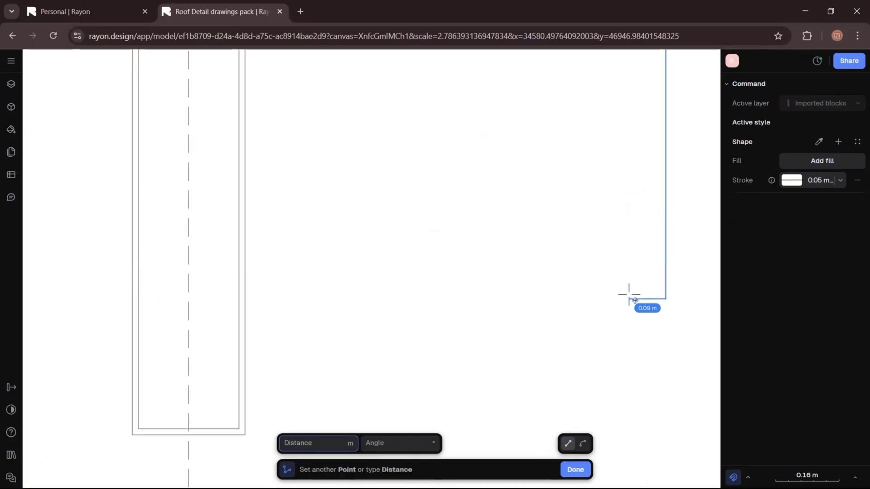
# Continue the slab underside with a small square notch near the outer corner and close the outline against the drain pipe
pyautogui.click(625, 297)
pyautogui.click(621, 281)
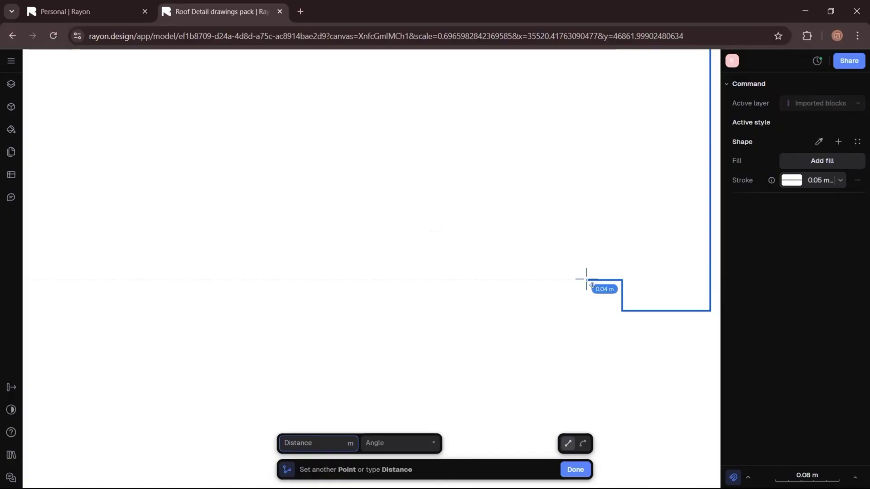
pyautogui.scroll(-5, 629, 278)
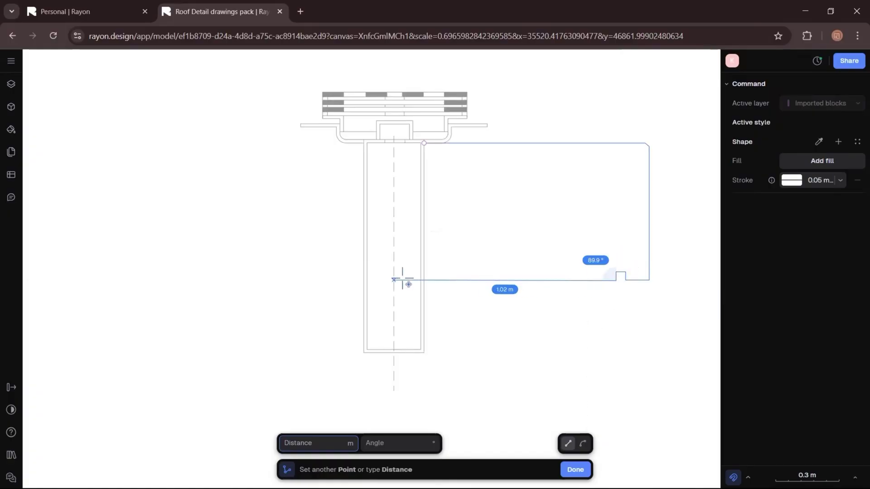
pyautogui.click(425, 281)
pyautogui.click(423, 143)
pyautogui.scroll(-5, 498, 274)
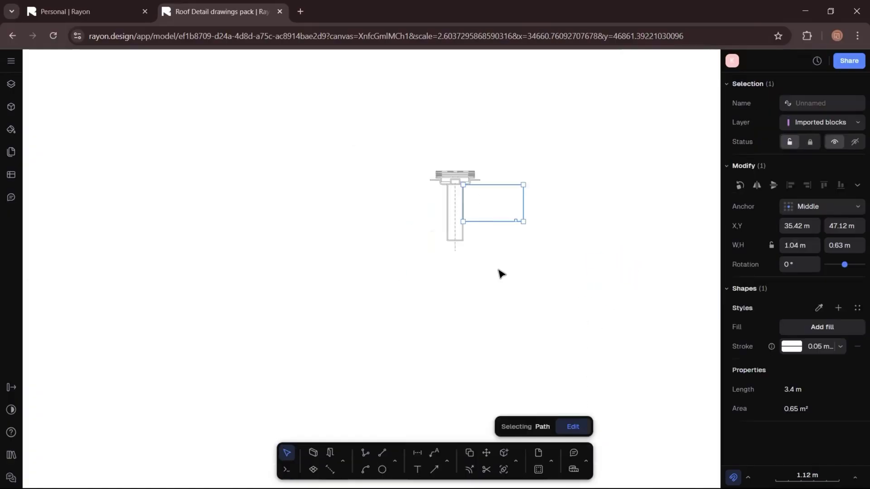
pyautogui.press('Escape')
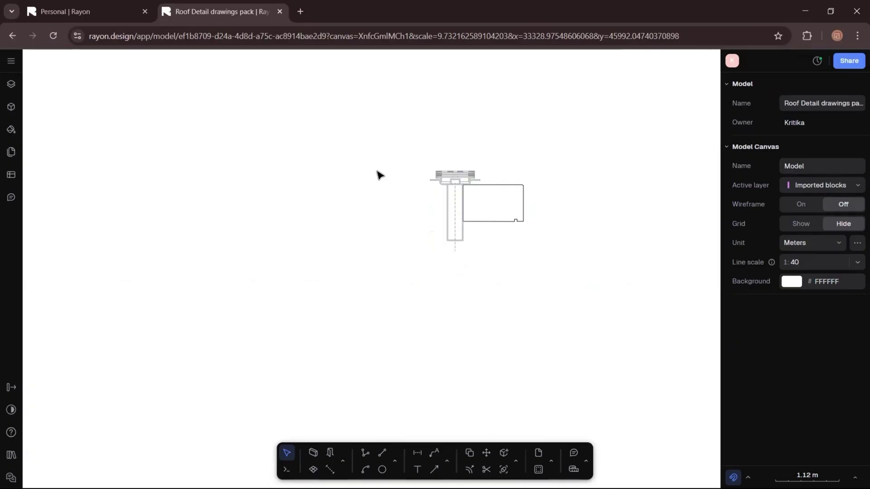
# Draw a closed rectangular slab outline on the left side of the drain pipe, about 1.4 m long and matching the right slab's depth
pyautogui.scroll(3, 385, 177)
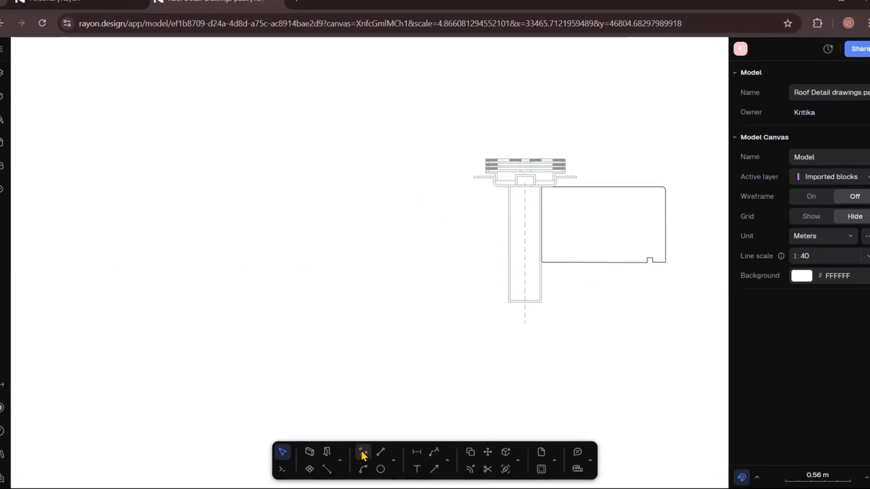
pyautogui.click(364, 451)
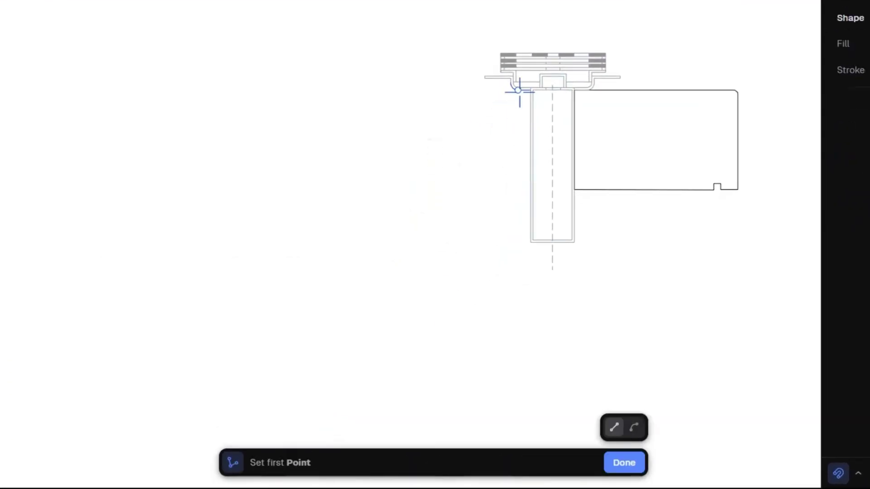
pyautogui.scroll(3, 519, 92)
pyautogui.click(539, 88)
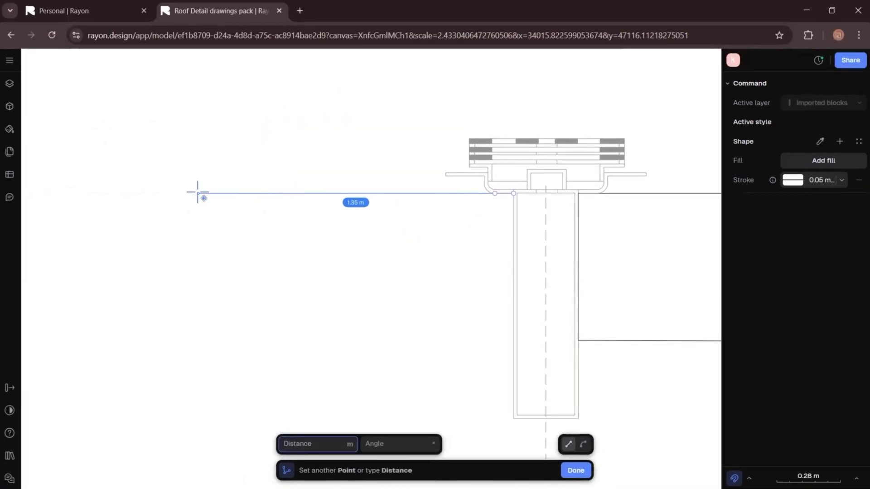
pyautogui.click(177, 193)
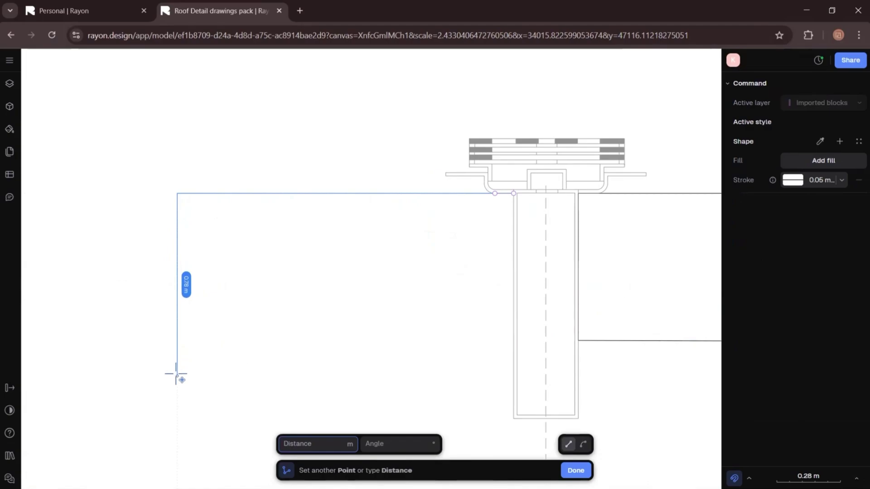
pyautogui.click(177, 340)
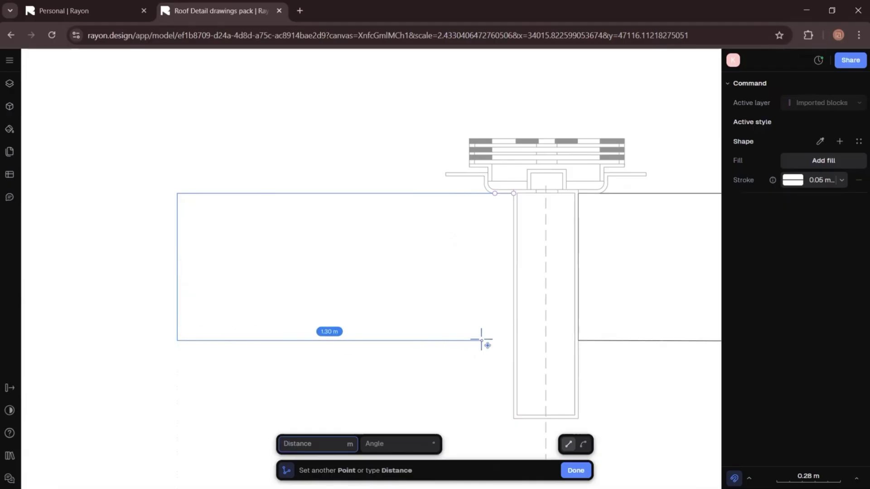
pyautogui.click(514, 340)
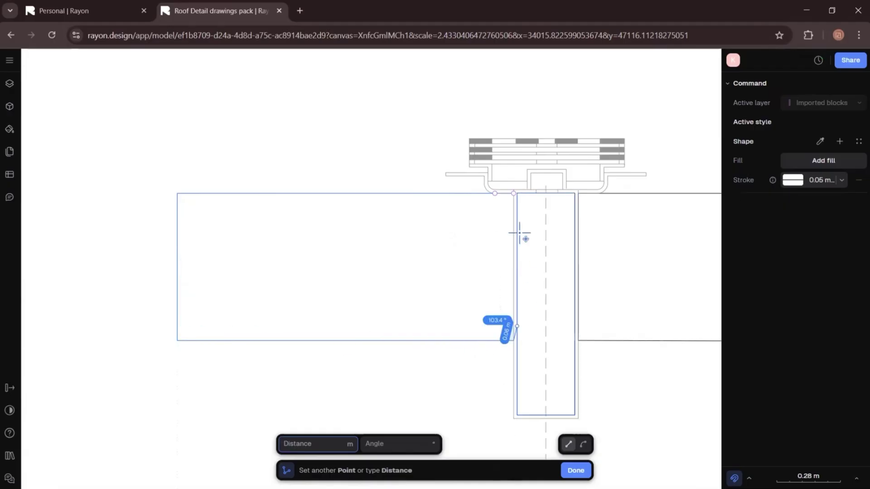
pyautogui.click(513, 193)
# Draw a small closed triangle above the right slab's chamfered corner, with a vertical side about 0.02 m high
pyautogui.scroll(-3, 379, 226)
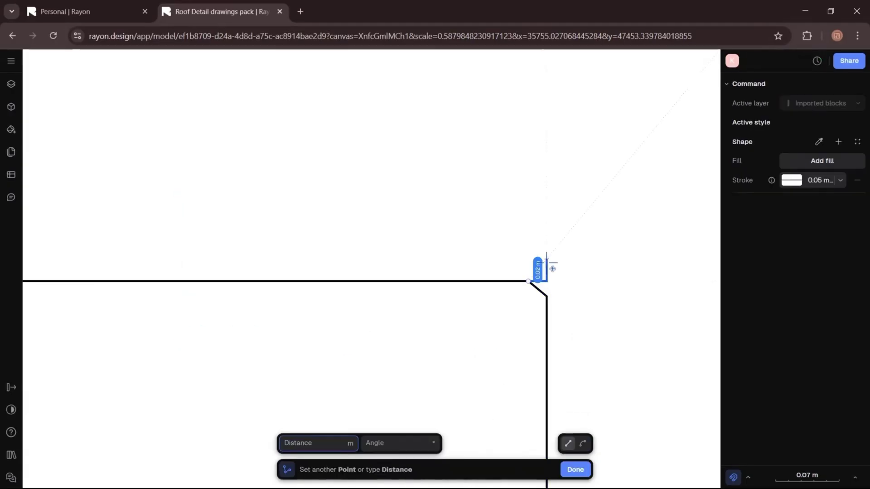
pyautogui.click(546, 259)
pyautogui.click(529, 281)
pyautogui.click(596, 245)
# Draw a closed upright parapet outline about 0.35 m wide above the right slab's outer end, following the small triangle's slanted edge
pyautogui.click(365, 452)
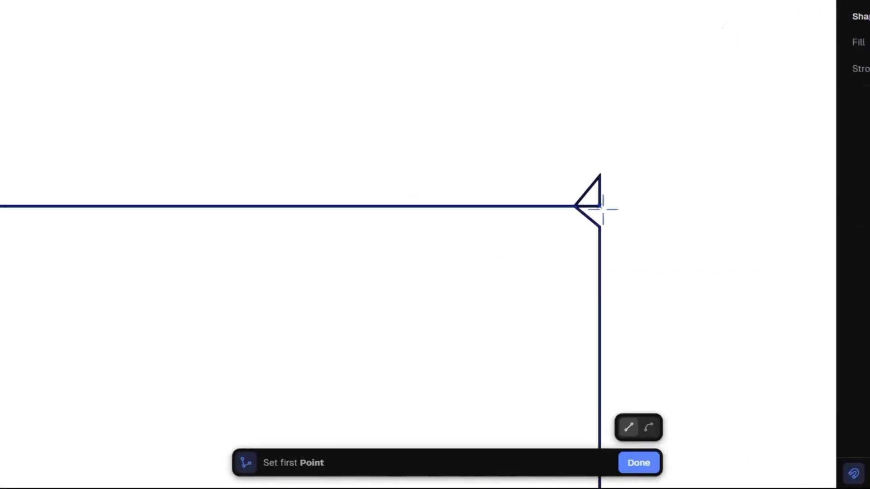
pyautogui.click(528, 281)
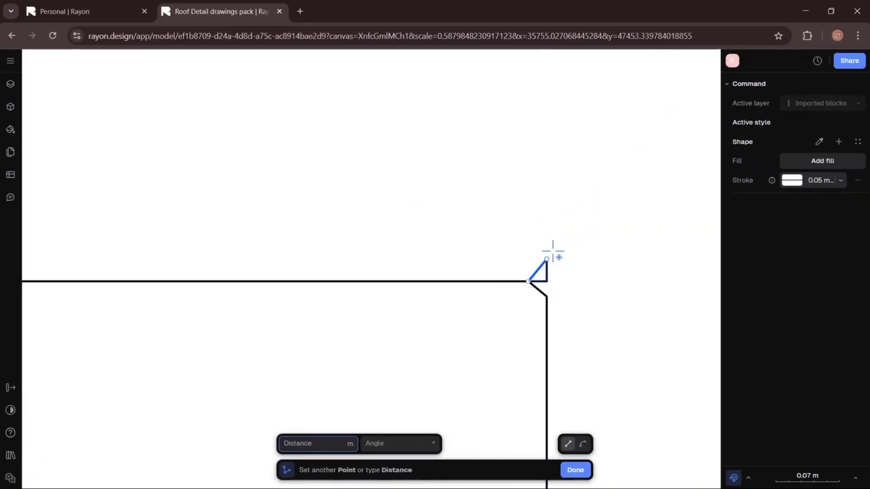
pyautogui.scroll(-5, 553, 252)
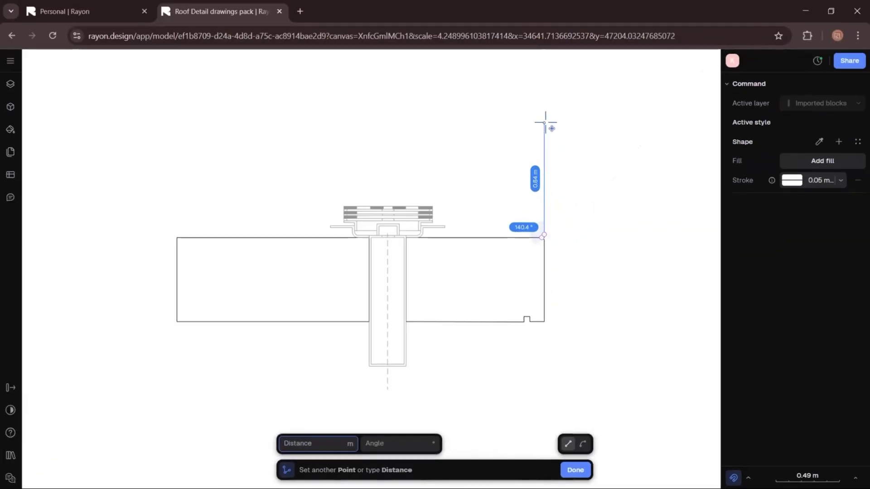
pyautogui.moveTo(544, 90); pyautogui.dragTo(524, 171, button='middle')
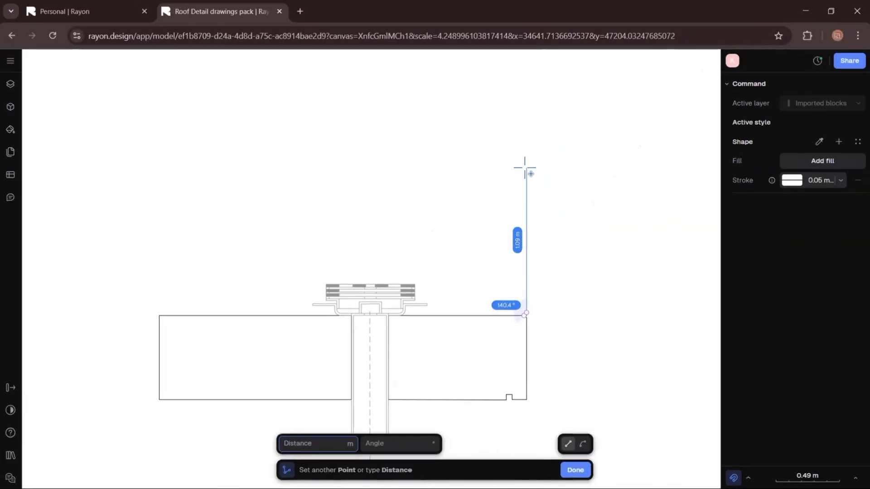
pyautogui.click(525, 140)
pyautogui.click(480, 140)
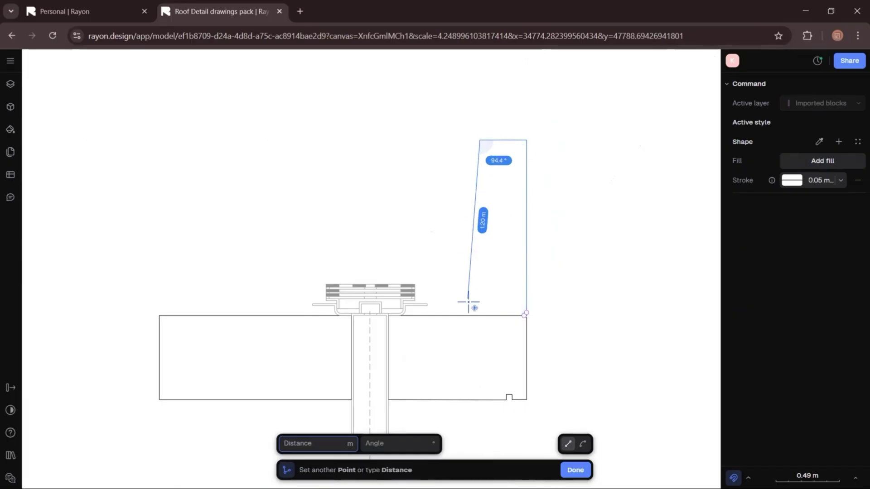
pyautogui.click(480, 316)
pyautogui.scroll(5, 523, 316)
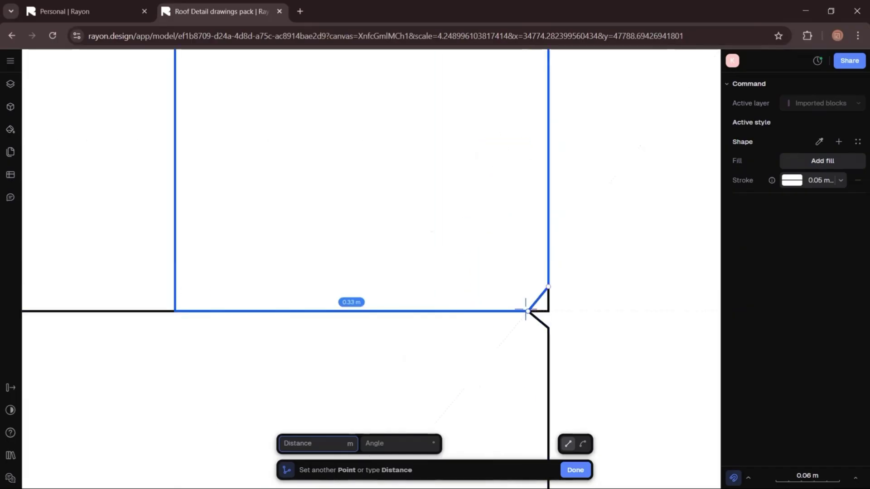
pyautogui.click(527, 311)
pyautogui.scroll(-3, 541, 204)
pyautogui.click(588, 235)
pyautogui.scroll(2, 546, 226)
pyautogui.click(536, 230)
pyautogui.click(577, 244)
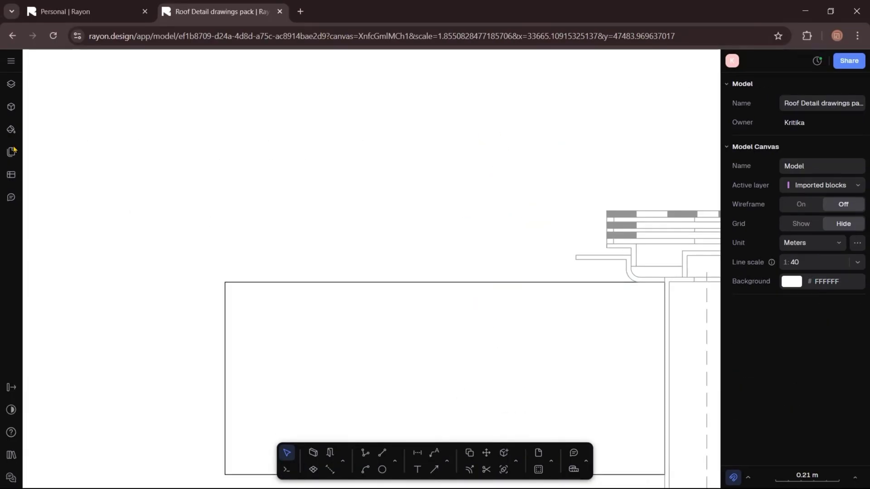
# Start a layer outline at the drain flange's lower bend, running along the left slab's top to its outer end and up about 0.09 m
pyautogui.click(365, 453)
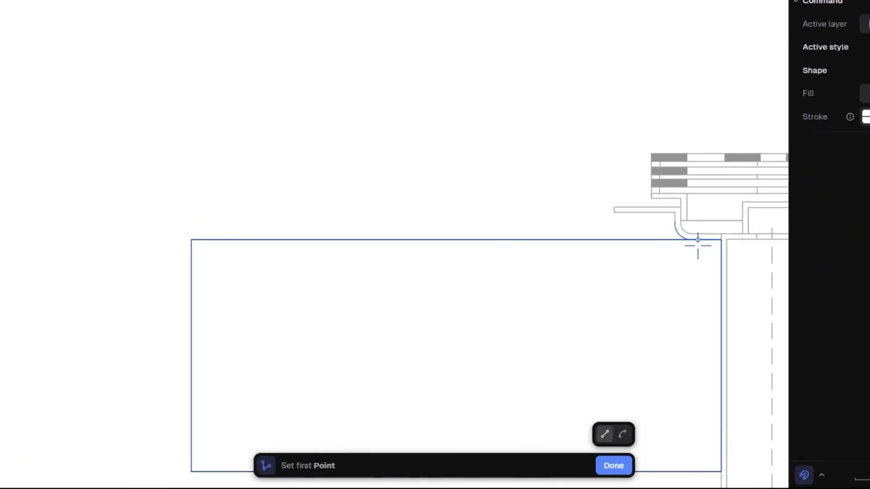
pyautogui.click(719, 217)
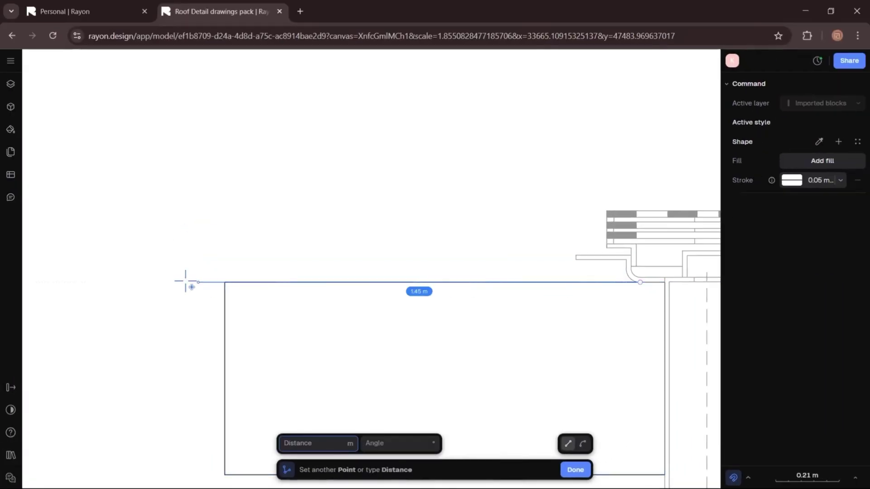
pyautogui.click(225, 282)
pyautogui.scroll(3, 221, 256)
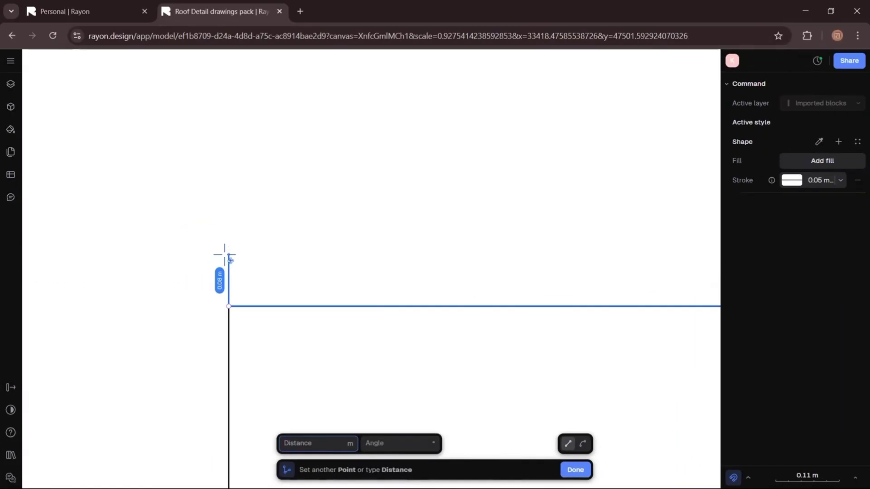
pyautogui.click(228, 251)
# Continue the layer's top edge, slope it down below the drain flange, run about 0.16 m horizontally, and close it with an arc along the bend
pyautogui.scroll(-3, 195, 251)
pyautogui.scroll(5, 301, 248)
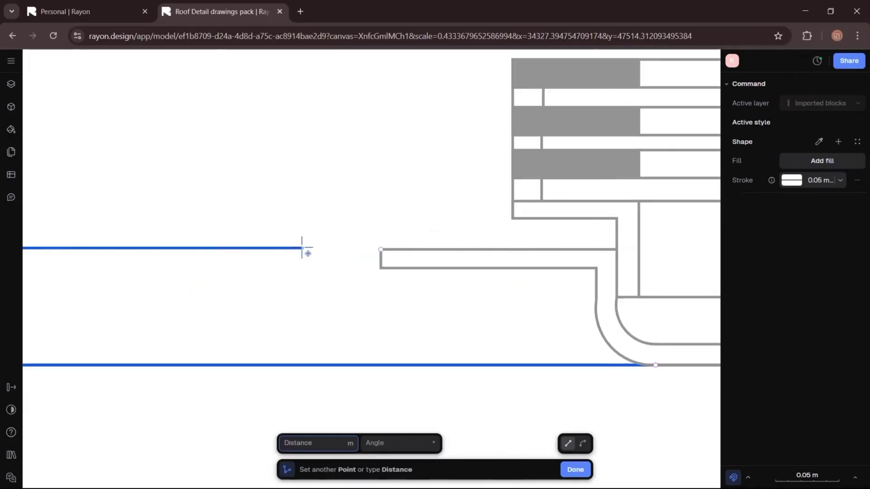
pyautogui.click(297, 247)
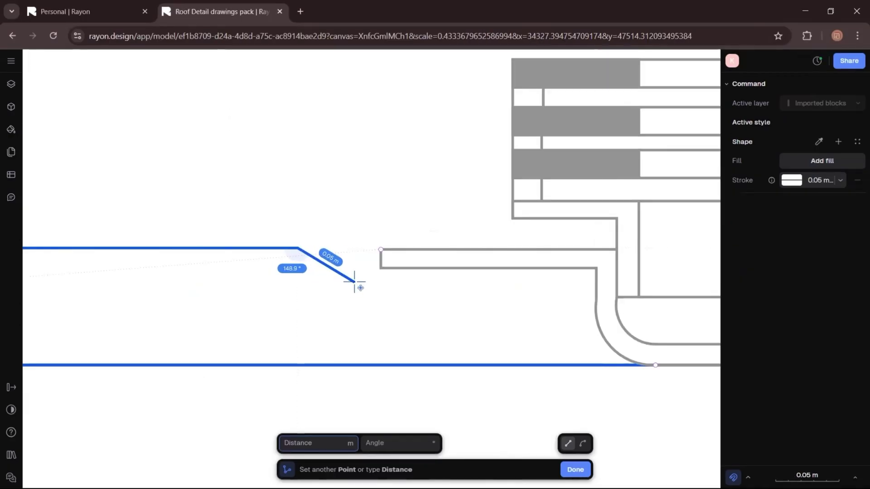
pyautogui.click(380, 289)
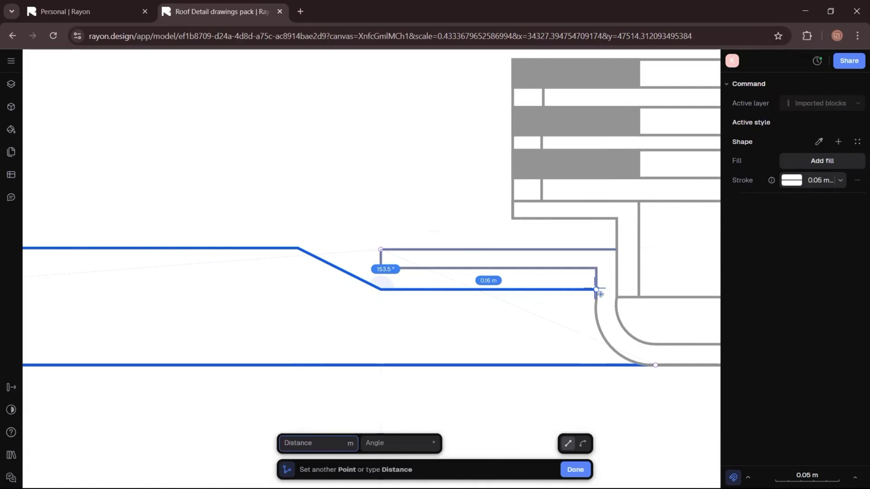
pyautogui.click(596, 289)
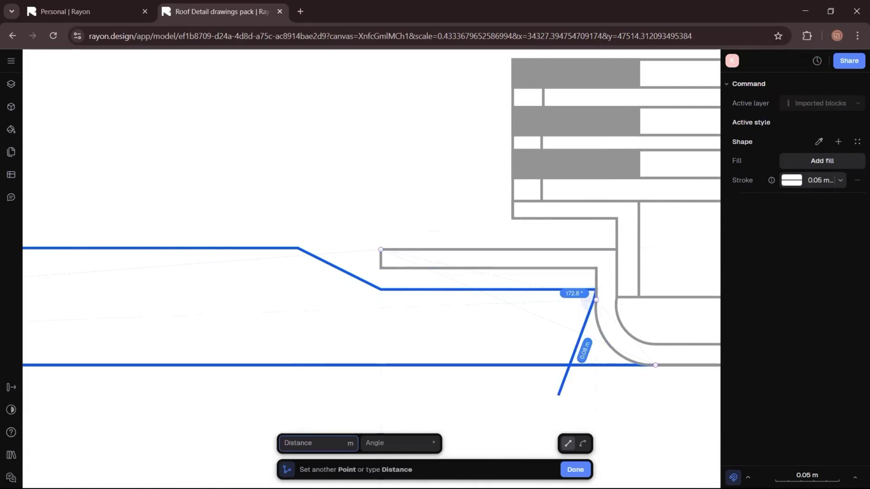
pyautogui.click(583, 444)
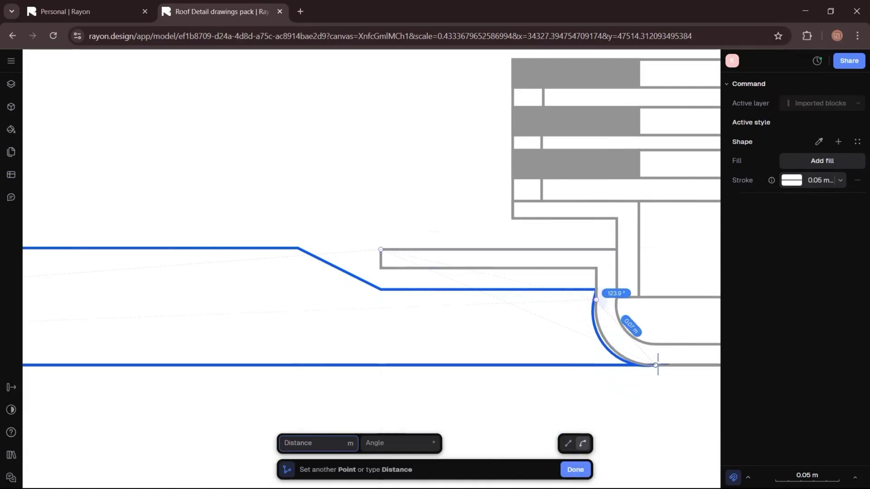
pyautogui.doubleClick(655, 365)
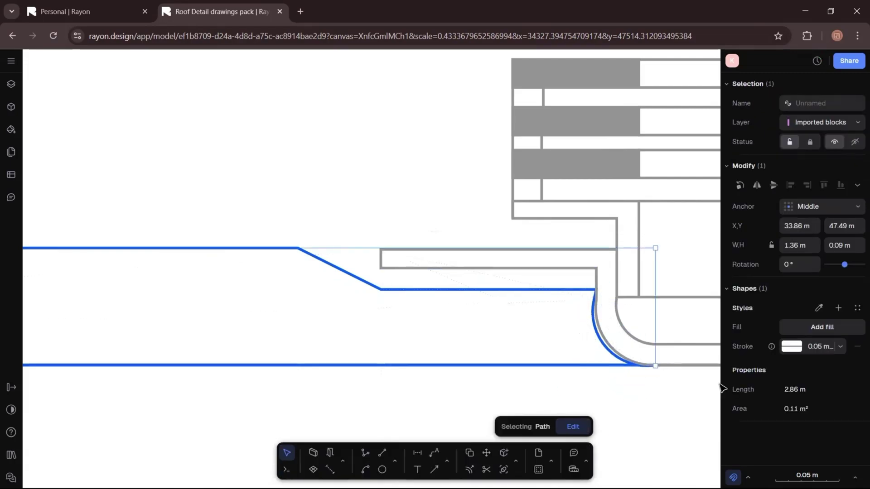
# Adjust the left layer outline's arc so its midpoint lies on the drain flange's curved bend
pyautogui.click(572, 427)
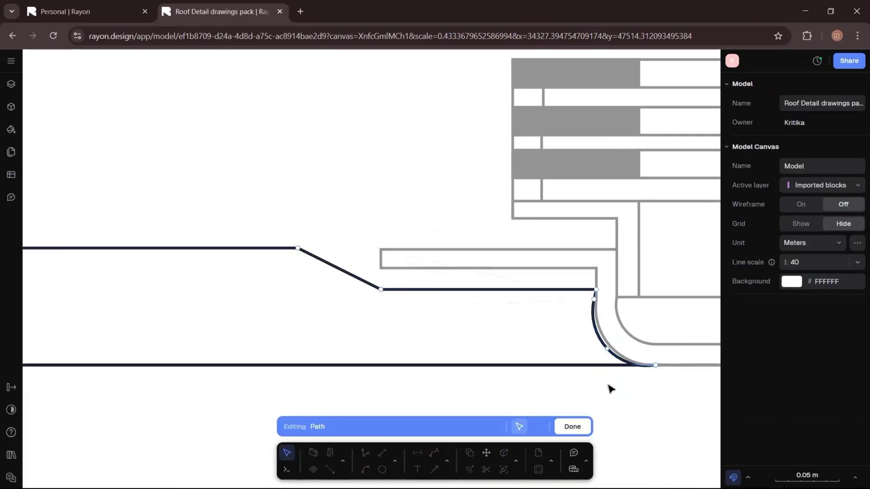
pyautogui.scroll(3, 613, 357)
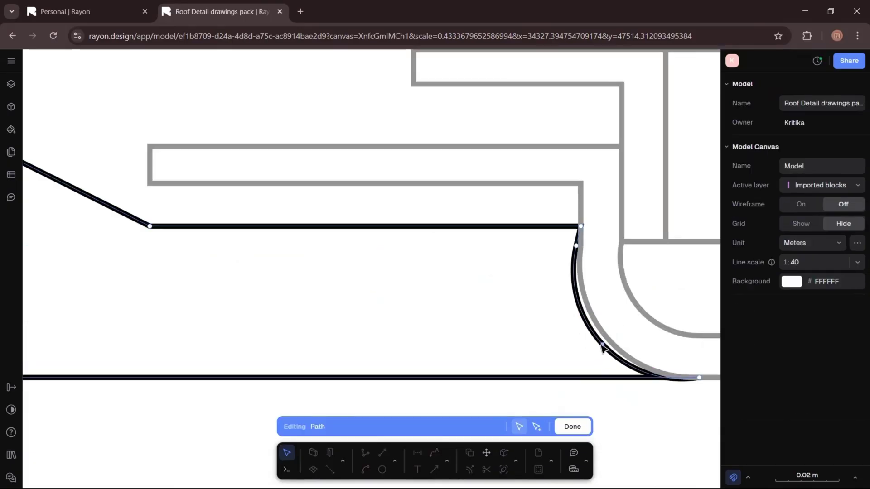
pyautogui.moveTo(602, 345); pyautogui.dragTo(600, 334)
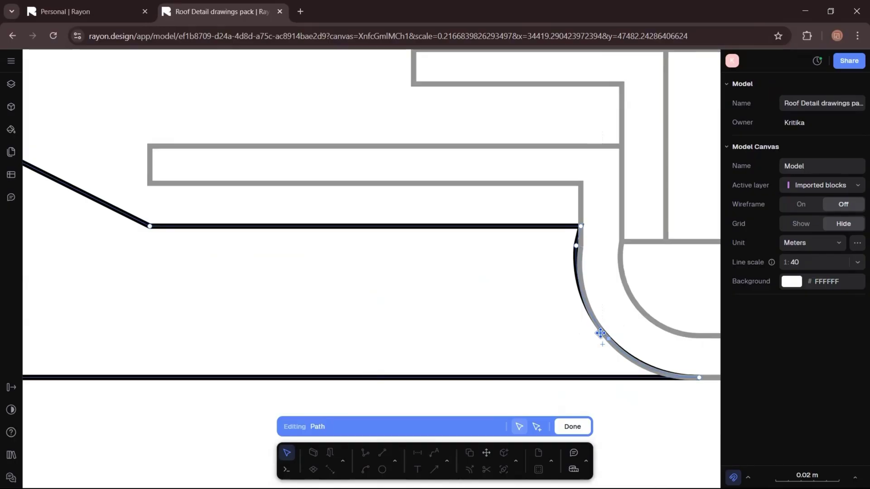
pyautogui.scroll(-5, 468, 262)
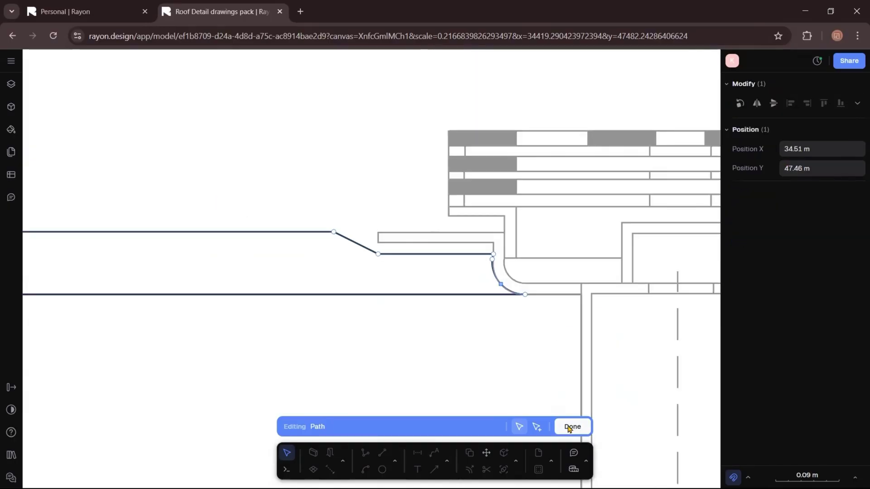
pyautogui.click(572, 426)
# Start the right layer outline at the parapet's inner foot: up, about 0.31 m toward the drain, down a slope, and horizontally to the flange bend
pyautogui.click(365, 453)
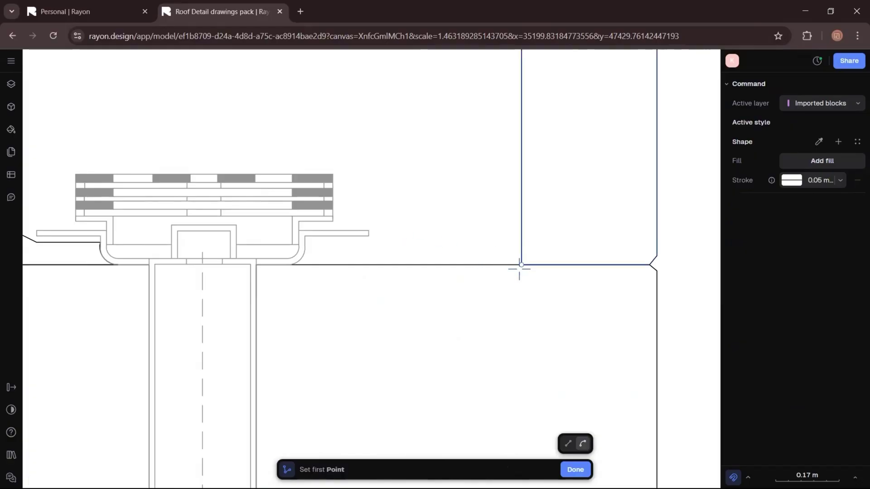
pyautogui.click(521, 265)
pyautogui.scroll(2, 515, 248)
pyautogui.click(513, 218)
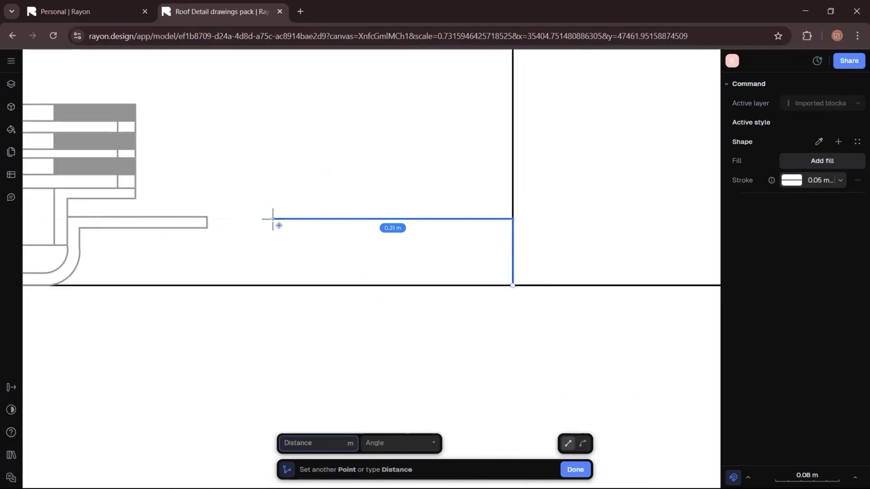
pyautogui.click(273, 219)
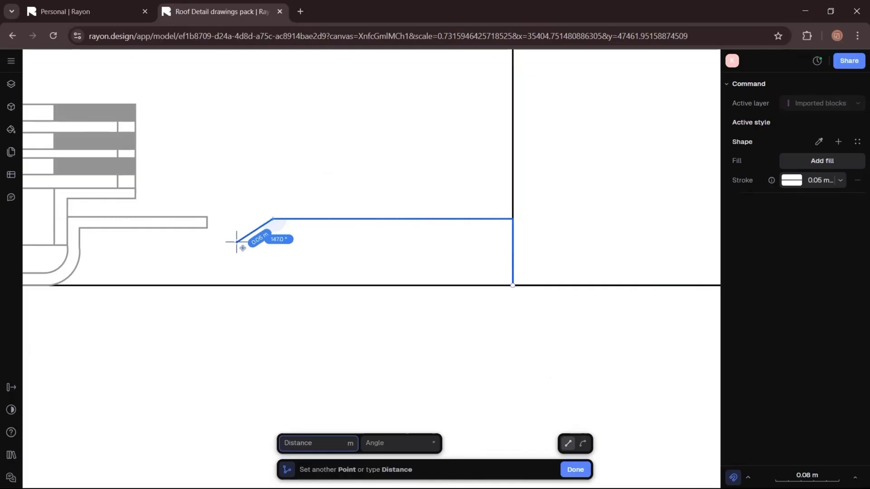
pyautogui.click(237, 241)
pyautogui.click(80, 242)
pyautogui.scroll(5, 80, 245)
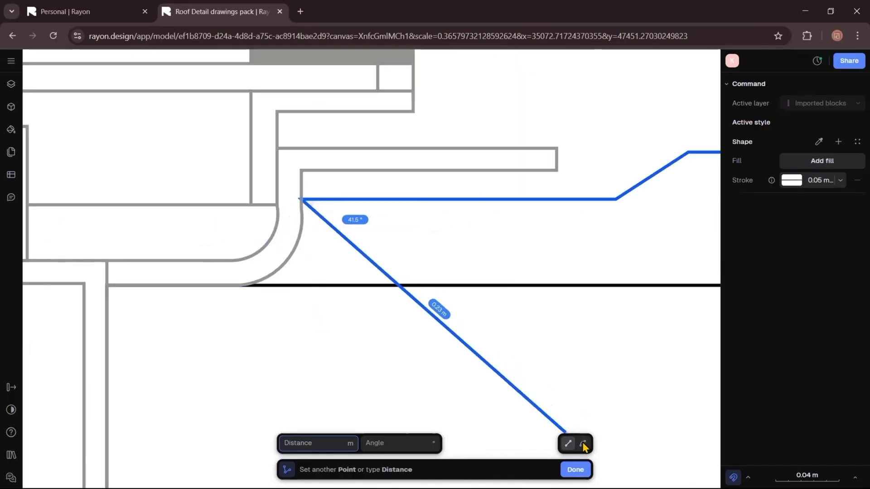
# Continue the right layer outline with an arc along the flange bend and close it along the slab's top at the parapet foot
pyautogui.click(583, 444)
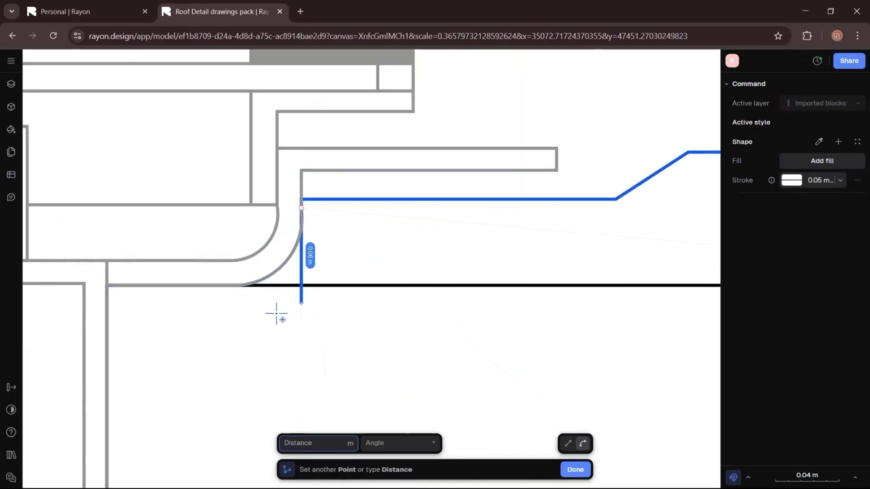
pyautogui.click(235, 289)
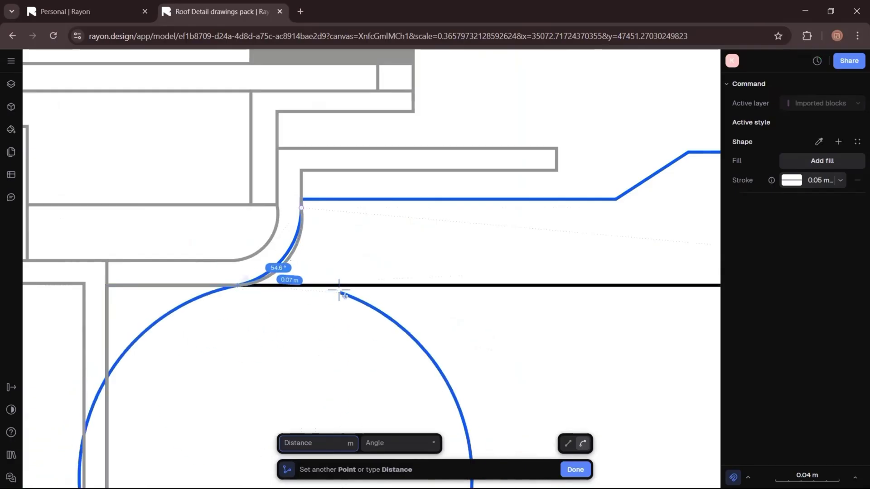
pyautogui.scroll(-5, 339, 290)
pyautogui.click(568, 444)
pyautogui.click(523, 298)
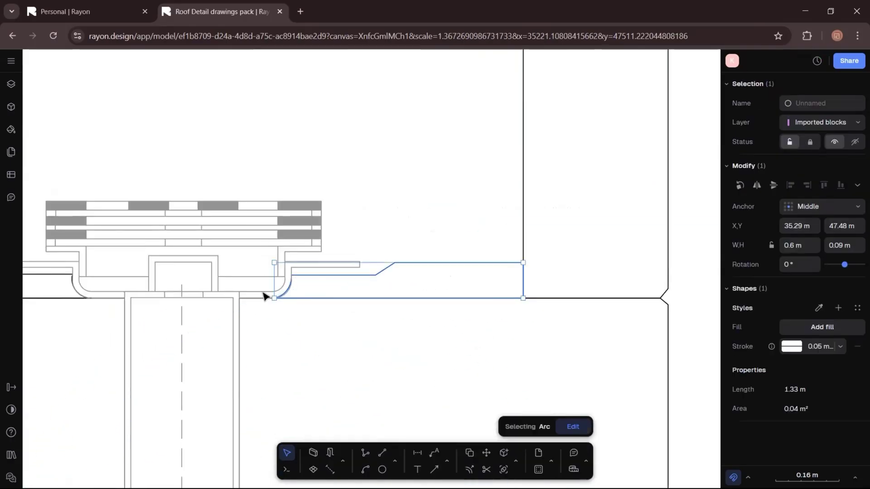
# Adjust the right layer outline's arc so its midpoint lies on the drain flange's curved bend
pyautogui.scroll(8, 263, 295)
pyautogui.doubleClick(356, 281)
pyautogui.scroll(-10, 362, 273)
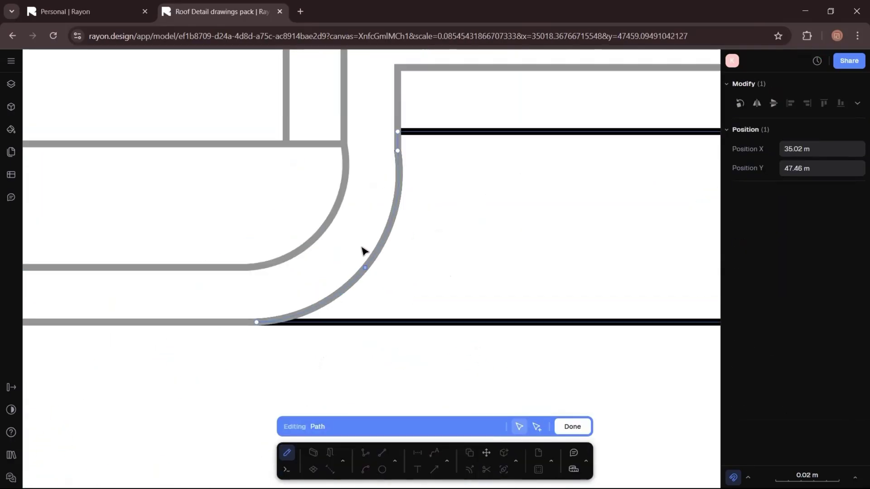
pyautogui.click(572, 426)
pyautogui.click(398, 323)
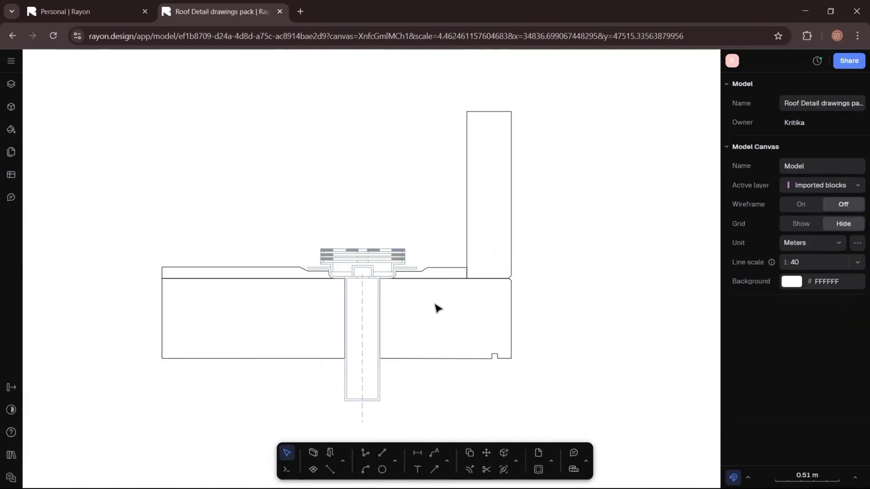
# Set up a new polyline with a dashed black 0.05 mm stroke at 1x dash scale
pyautogui.scroll(3, 163, 271)
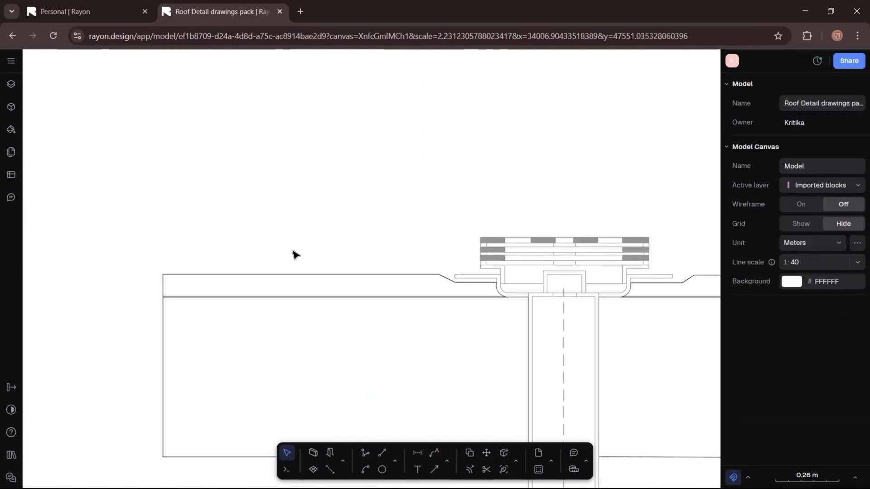
pyautogui.click(341, 440)
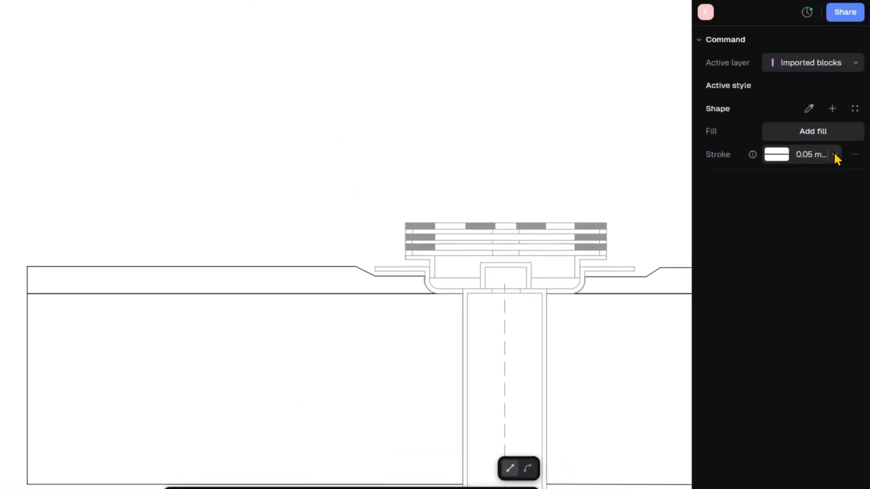
pyautogui.click(835, 154)
pyautogui.click(782, 156)
pyautogui.click(776, 156)
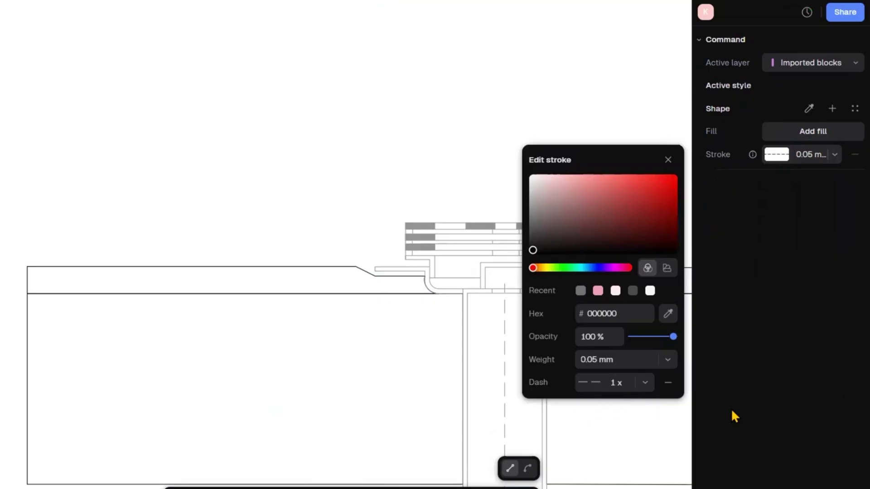
# Draw a dashed horizontal line just above the left layer, from its outer end to the drain body
pyautogui.scroll(5, 51, 271)
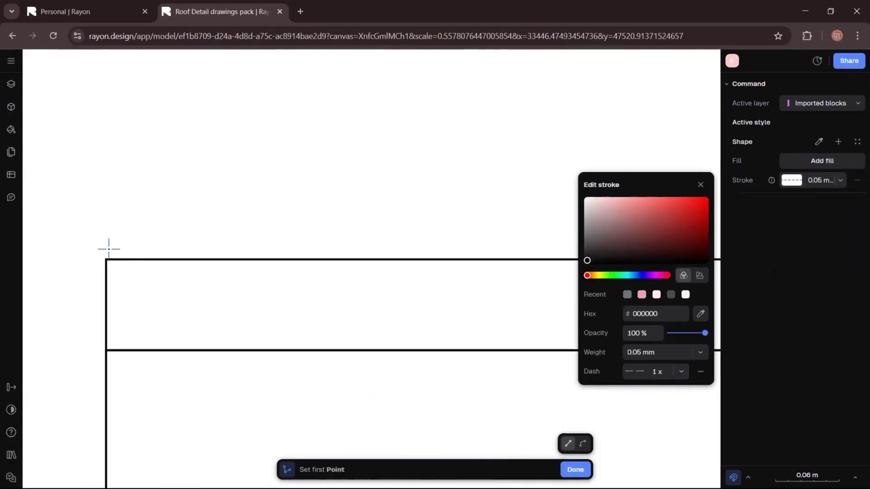
pyautogui.scroll(3, 108, 252)
pyautogui.click(107, 256)
pyautogui.scroll(-8, 185, 242)
pyautogui.scroll(8, 480, 243)
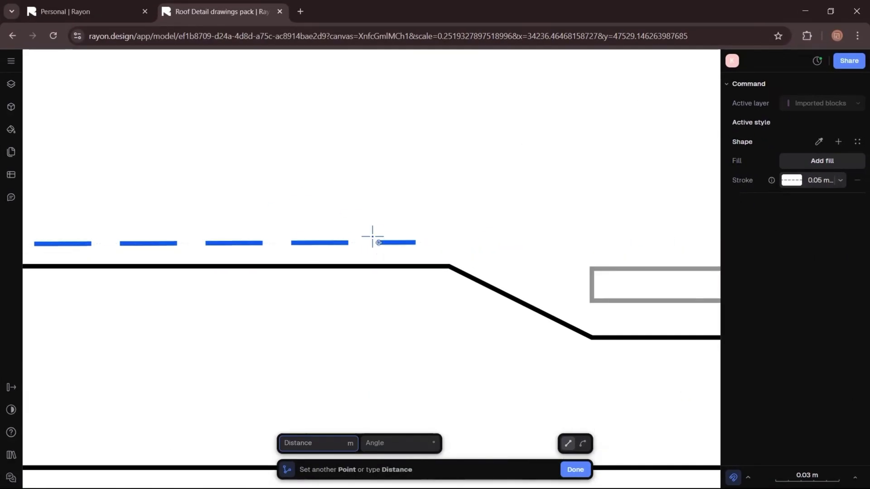
pyautogui.scroll(-5, 373, 236)
pyautogui.scroll(5, 498, 238)
pyautogui.click(563, 245)
pyautogui.scroll(-5, 468, 179)
pyautogui.press('Escape')
# Branch a dashed line about 0.22 m wide off the left dashed line, down the slope and beneath the flange to the drain bend
pyautogui.scroll(5, 416, 186)
pyautogui.press('l')
pyautogui.scroll(2, 375, 195)
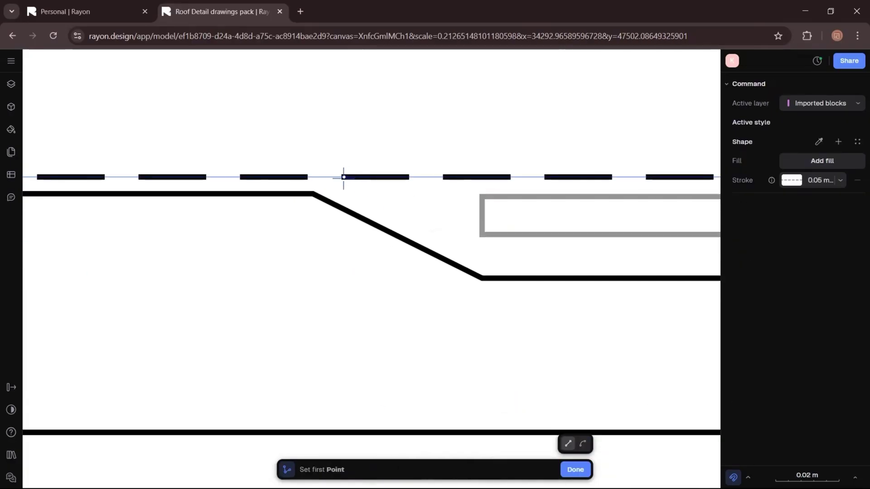
pyautogui.click(343, 177)
pyautogui.click(499, 257)
pyautogui.scroll(-5, 499, 257)
pyautogui.scroll(3, 524, 249)
pyautogui.click(518, 269)
pyautogui.press('Escape')
pyautogui.scroll(-5, 408, 333)
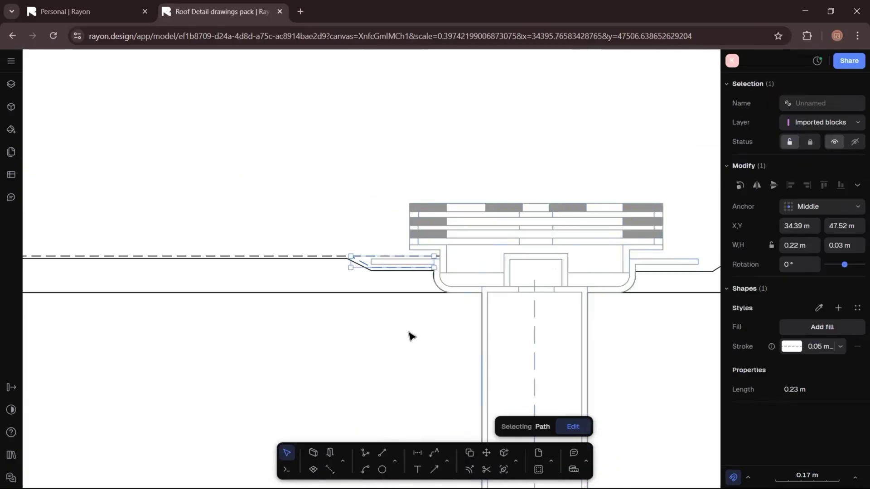
pyautogui.press('Escape')
# Draw a dashed horizontal line just above the right layer, from the parapet's inner face to the drain body
pyautogui.scroll(-4, 447, 256)
pyautogui.scroll(6, 578, 260)
pyautogui.press('p')
pyautogui.moveTo(485, 332); pyautogui.dragTo(358, 361, button='middle')
pyautogui.click(594, 262)
pyautogui.click(156, 262)
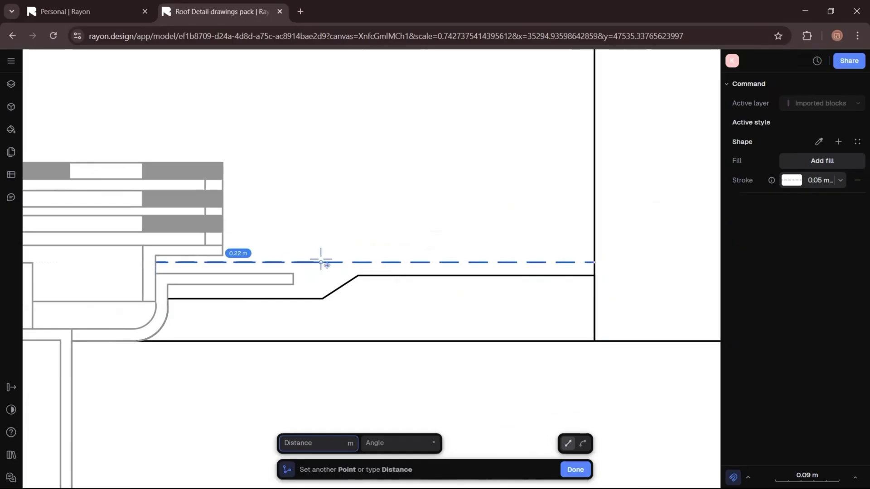
pyautogui.press('Escape')
# Branch a dashed line off the right dashed line, following the slope down and running beneath the flange to the drain
pyautogui.press('l')
pyautogui.scroll(3, 320, 264)
pyautogui.click(365, 259)
pyautogui.click(297, 312)
pyautogui.moveTo(297, 312); pyautogui.dragTo(536, 302, button='middle')
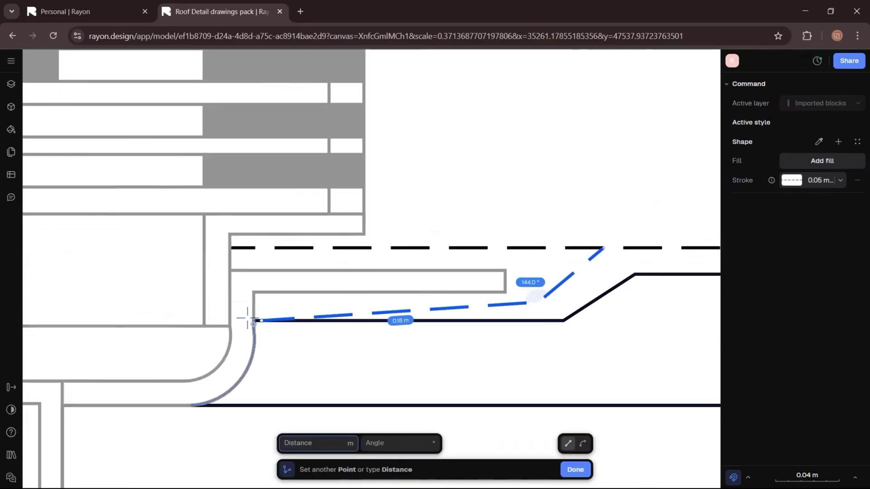
# Draw a dashed line from the right dashed line's end up the parapet's inner face and across its top, about 1.23 m high and 0.36 m wide
pyautogui.click(443, 355)
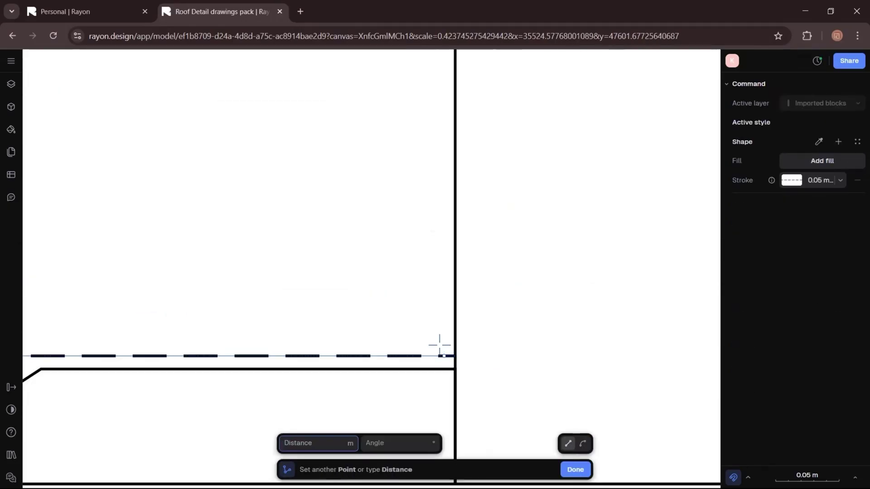
pyautogui.scroll(-5, 441, 343)
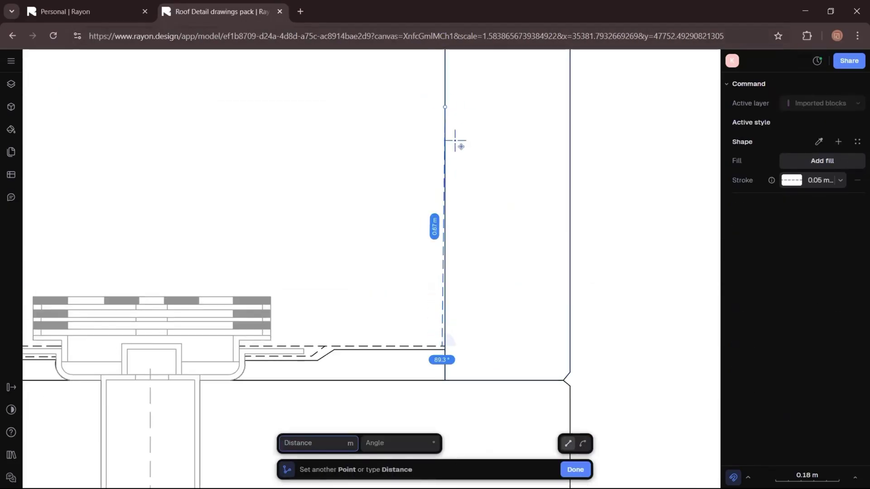
pyautogui.scroll(-6, 433, 220)
pyautogui.scroll(6, 438, 159)
pyautogui.scroll(-3, 431, 142)
pyautogui.scroll(10, 431, 148)
pyautogui.click(437, 174)
pyautogui.scroll(-5, 413, 155)
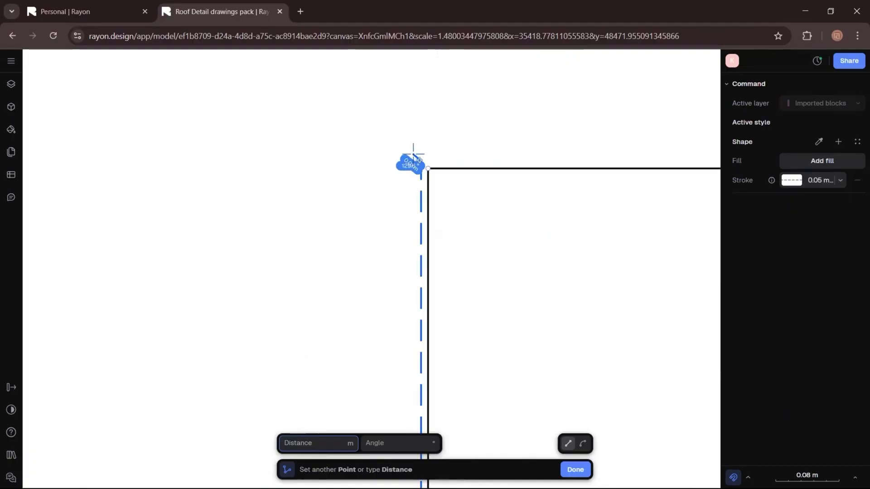
pyautogui.moveTo(621, 159); pyautogui.dragTo(349, 185, button='middle')
pyautogui.scroll(5, 453, 184)
pyautogui.scroll(-10, 492, 140)
pyautogui.press('Return')
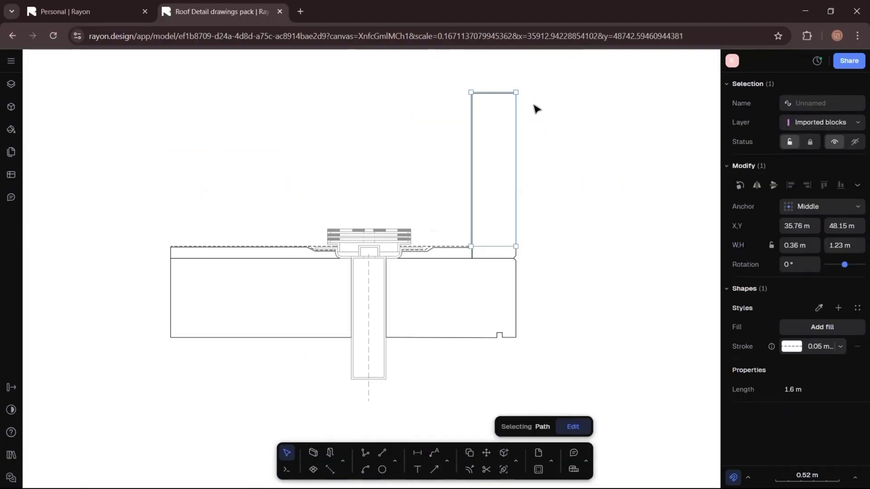
pyautogui.press('Escape')
# Set up a new polyline and remove the dash from its black 0.05 mm stroke
pyautogui.scroll(1, 403, 330)
pyautogui.moveTo(403, 330); pyautogui.dragTo(455, 405, button='middle')
pyautogui.click(365, 453)
pyautogui.press('l')
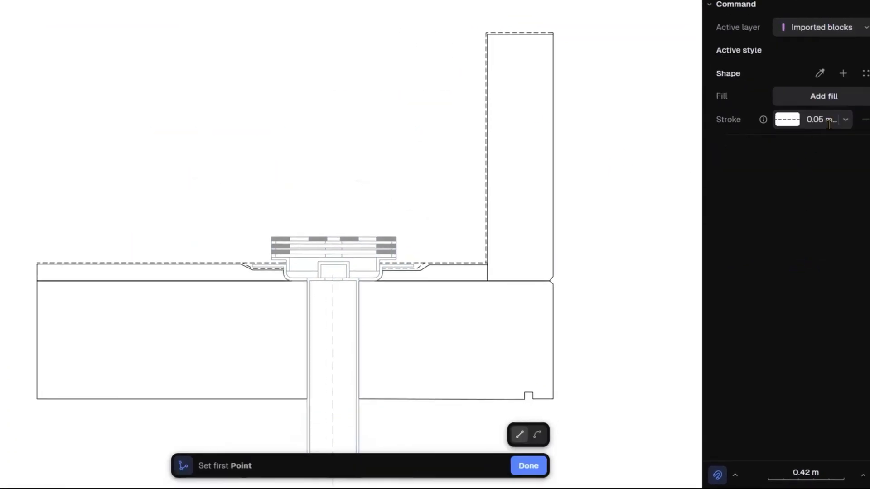
pyautogui.click(787, 120)
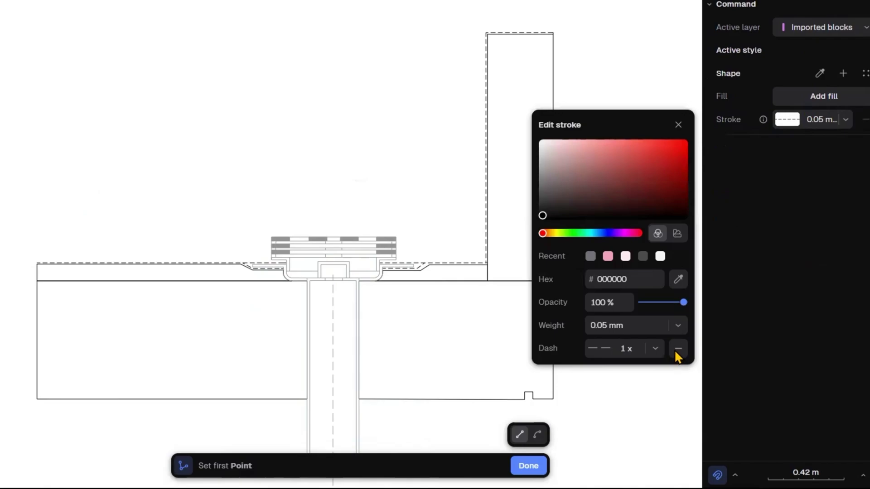
# Draw a solid line from the left layer's outer top corner up past the dashed line and horizontally to the drain
pyautogui.scroll(3, 164, 300)
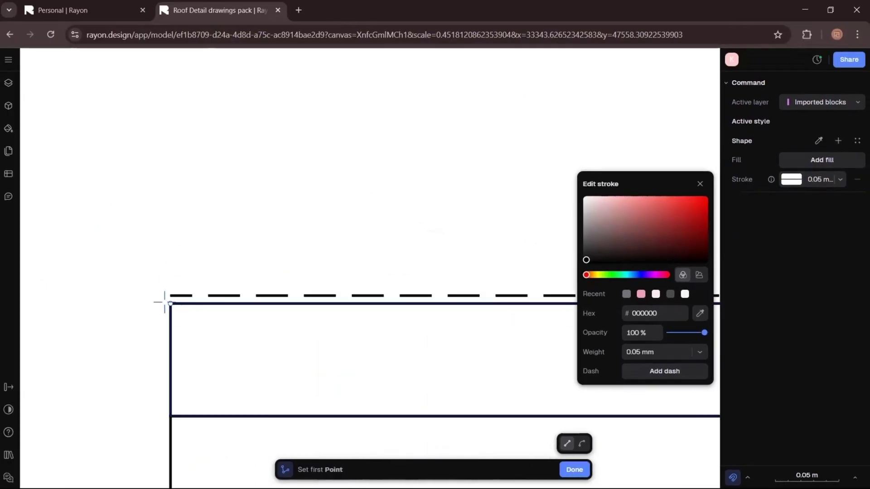
pyautogui.scroll(3, 186, 307)
pyautogui.click(186, 308)
pyautogui.click(187, 244)
pyautogui.scroll(-6, 196, 245)
pyautogui.scroll(5, 358, 238)
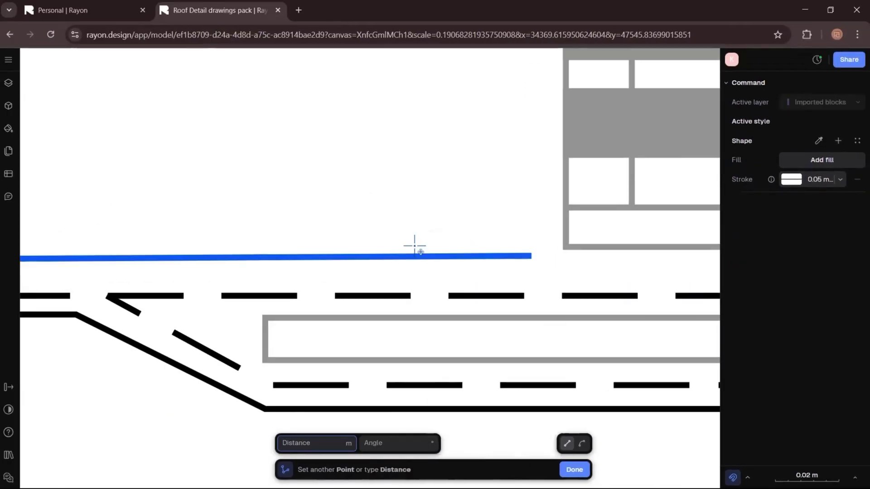
pyautogui.scroll(-3, 413, 246)
pyautogui.scroll(3, 521, 254)
pyautogui.click(526, 263)
pyautogui.press('Escape')
pyautogui.scroll(-6, 362, 217)
# Start a solid line at the drain's side and run it above the right dashed line to just before the parapet's dashed line
pyautogui.press('p')
pyautogui.scroll(4, 320, 204)
pyautogui.scroll(-6, 337, 186)
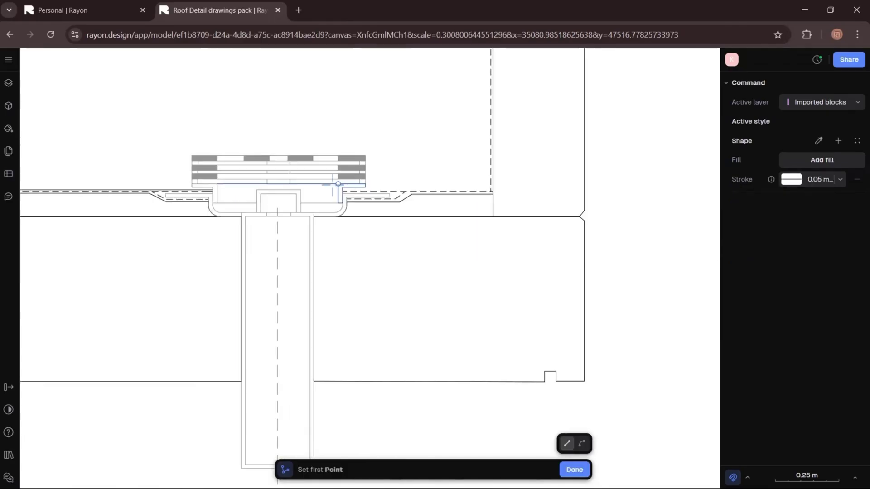
pyautogui.scroll(8, 342, 187)
pyautogui.click(354, 206)
pyautogui.scroll(-6, 353, 205)
pyautogui.scroll(3, 627, 227)
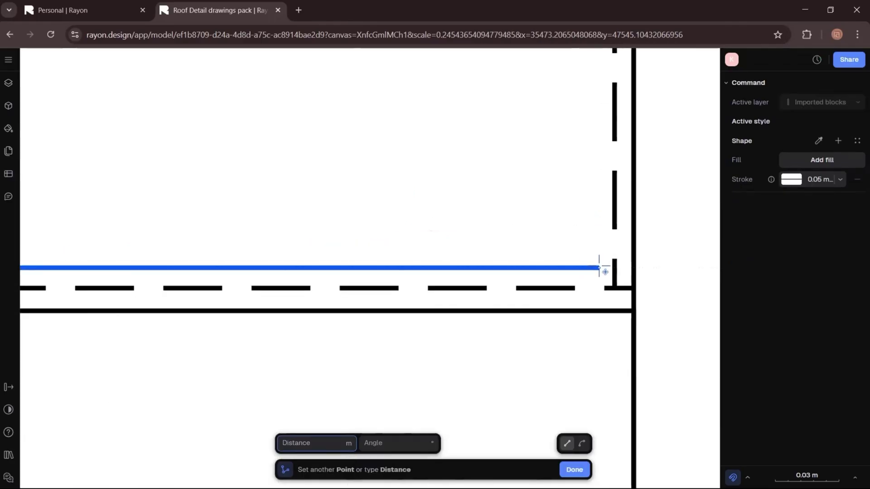
pyautogui.click(598, 267)
# Continue the solid line up beside the parapet's dashed line, about 0.37 m across above its top, and down to its outer corner
pyautogui.scroll(-4, 536, 189)
pyautogui.scroll(5, 536, 142)
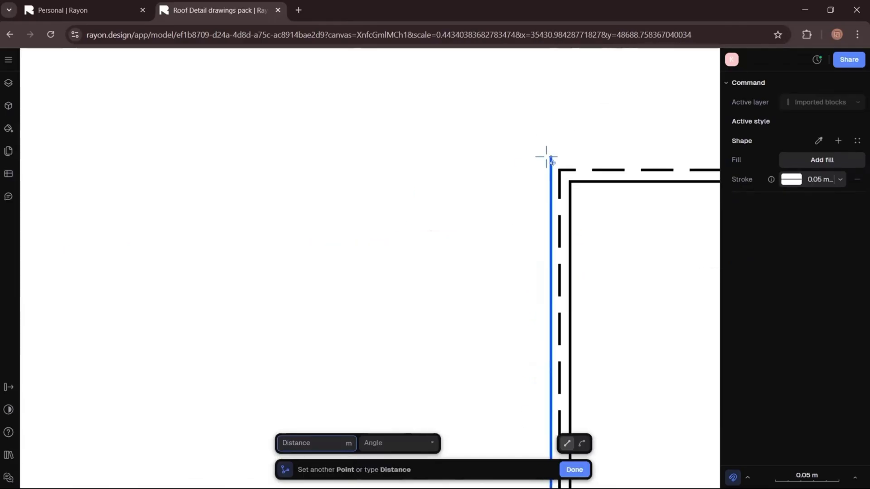
pyautogui.scroll(3, 546, 157)
pyautogui.click(539, 163)
pyautogui.scroll(-8, 544, 163)
pyautogui.scroll(9, 579, 174)
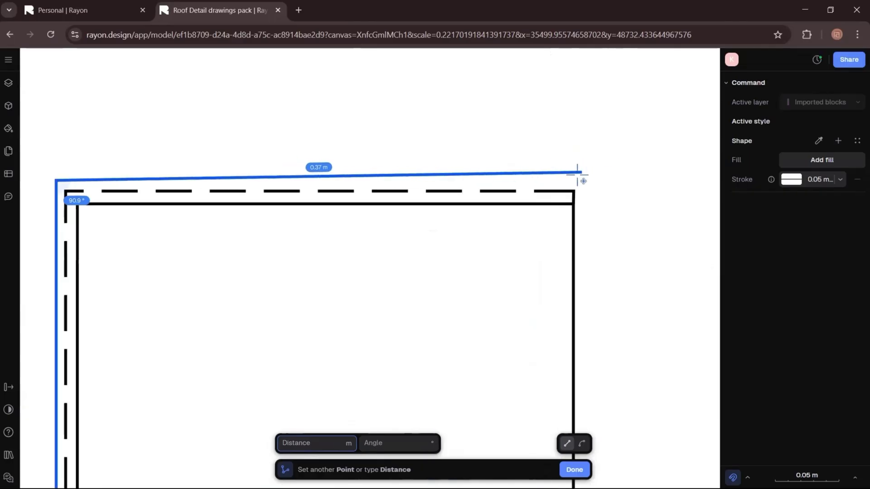
pyautogui.click(572, 185)
pyautogui.click(572, 205)
# Draw a solid line from the left layers' outer top corner, about 0.02 m up and about 1.25 m across to the drain
pyautogui.scroll(-7, 572, 205)
pyautogui.scroll(4, 316, 203)
pyautogui.click(312, 234)
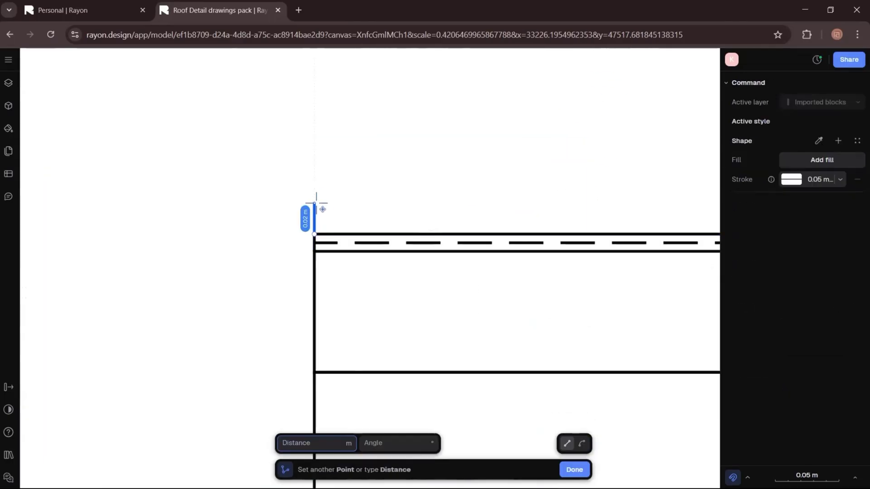
pyautogui.scroll(3, 316, 203)
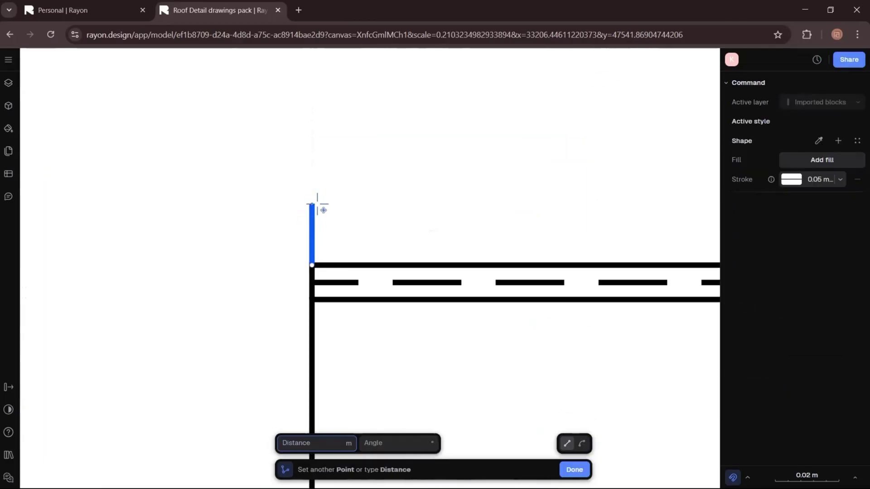
pyautogui.click(317, 204)
pyautogui.scroll(-5, 317, 204)
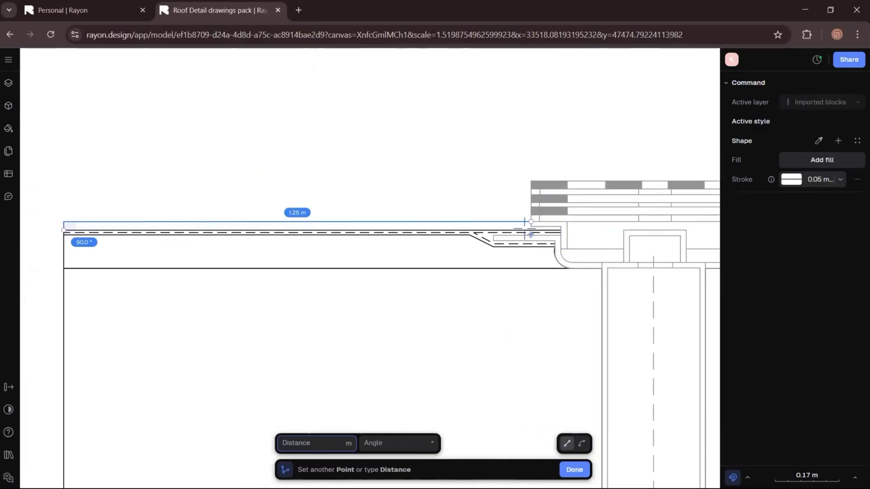
pyautogui.scroll(3, 529, 218)
pyautogui.click(534, 191)
pyautogui.press('Return')
# Draw the matching solid line from the inner corner beside the parapet, a short distance up and about 0.47 m across to the drain
pyautogui.scroll(-3, 339, 210)
pyautogui.scroll(3, 453, 211)
pyautogui.hscroll(3, 546, 211)
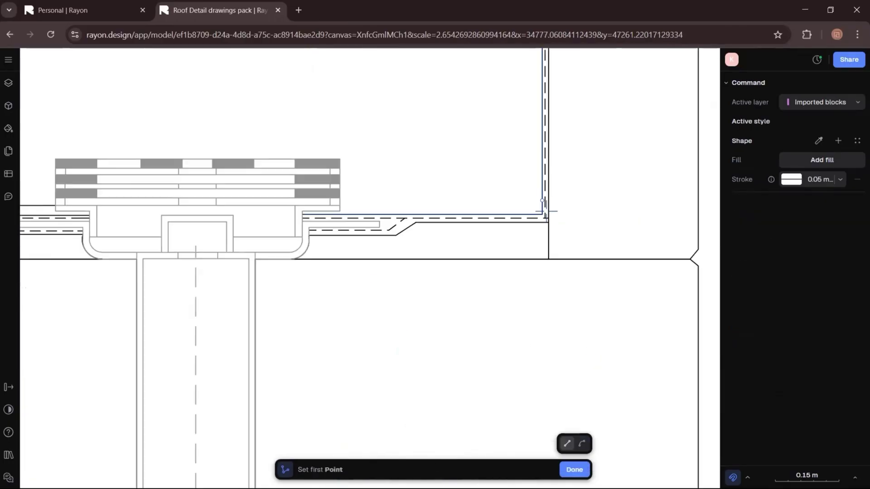
pyautogui.scroll(3, 545, 209)
pyautogui.click(543, 213)
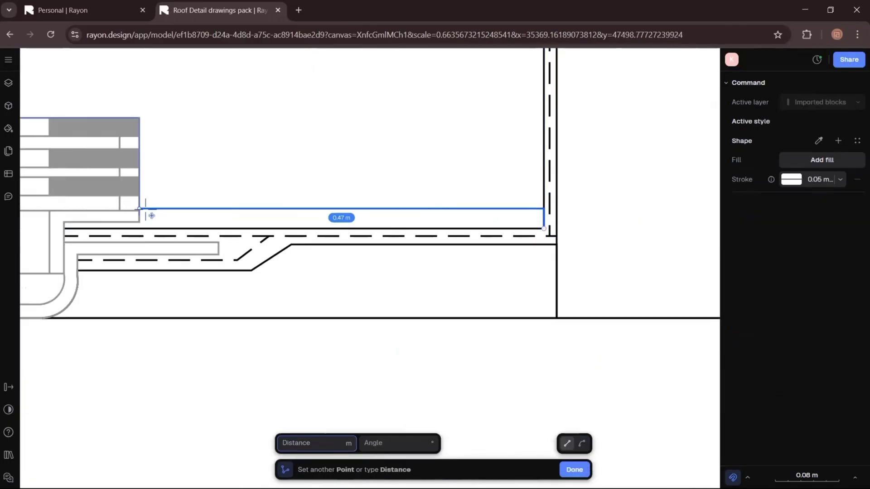
pyautogui.scroll(3, 144, 208)
pyautogui.click(142, 158)
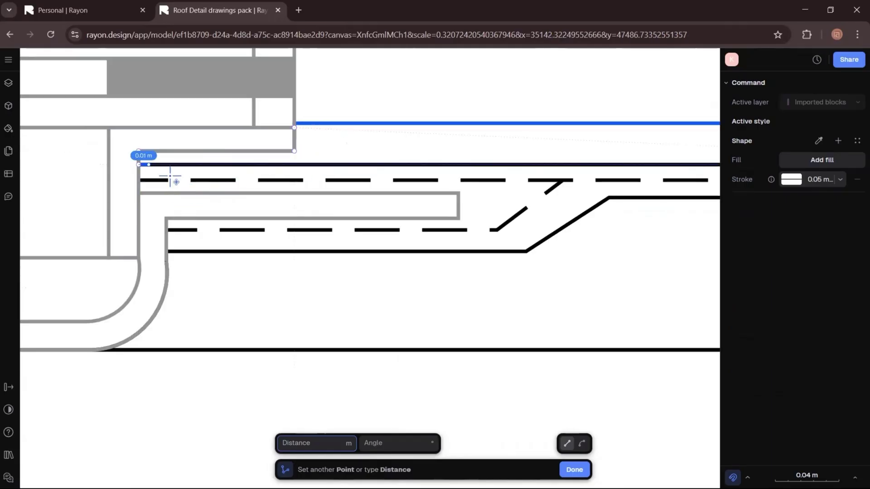
pyautogui.scroll(-5, 175, 179)
pyautogui.press('Return')
# Outline a thick layer above the drain, from the left outer top corner up and horizontally across to the parapet's membrane line
pyautogui.click(202, 234)
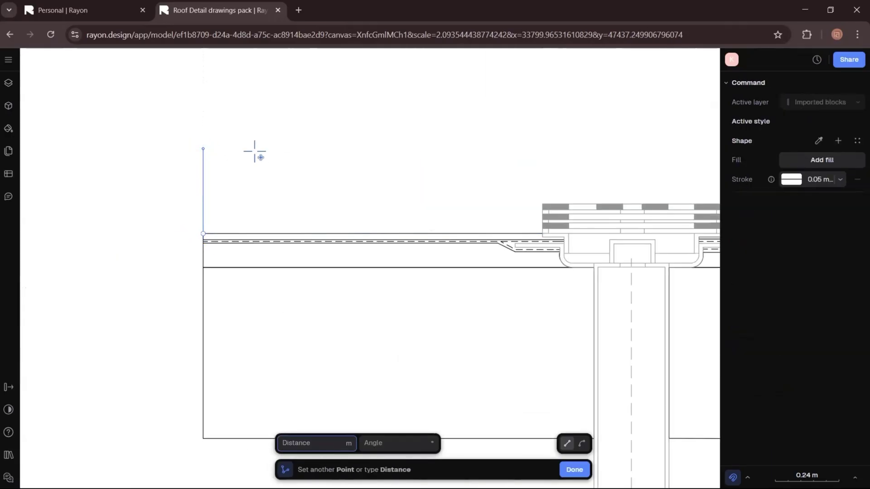
pyautogui.scroll(-5, 248, 157)
pyautogui.scroll(3, 395, 158)
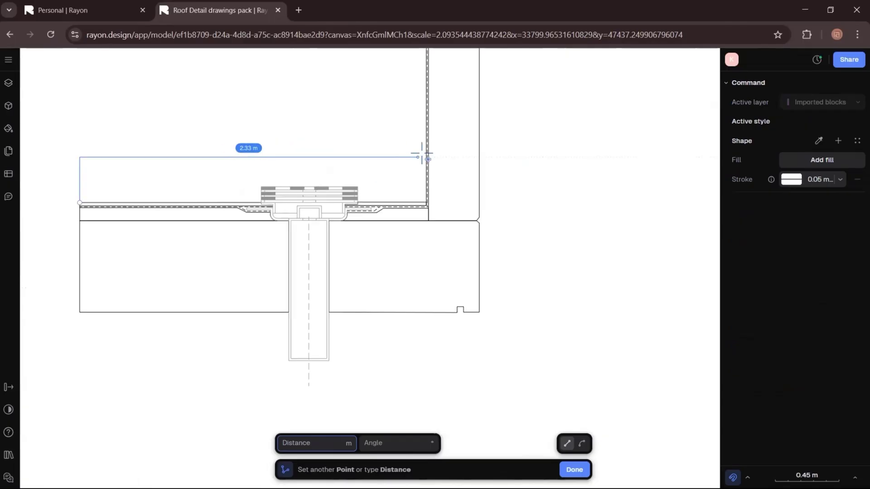
pyautogui.click(424, 153)
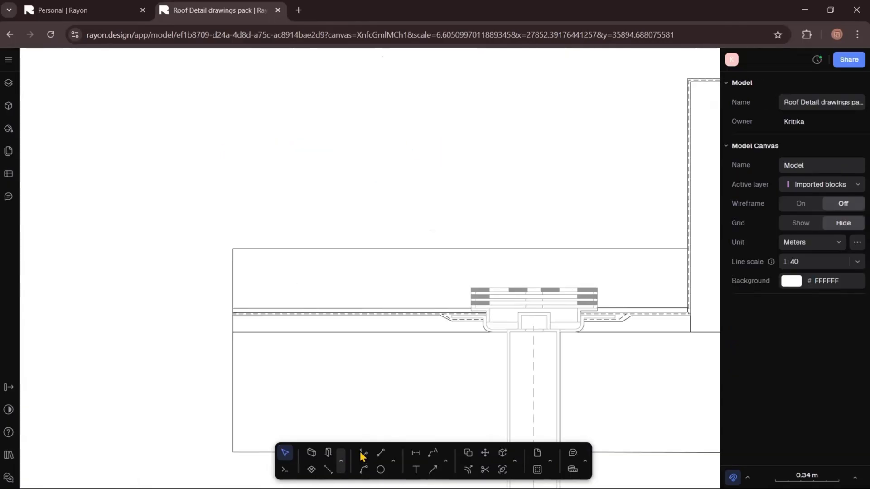
# Start a solid polyline about 0.02 m up from the thick layer's left top corner and run it across to just before the parapet
pyautogui.click(362, 453)
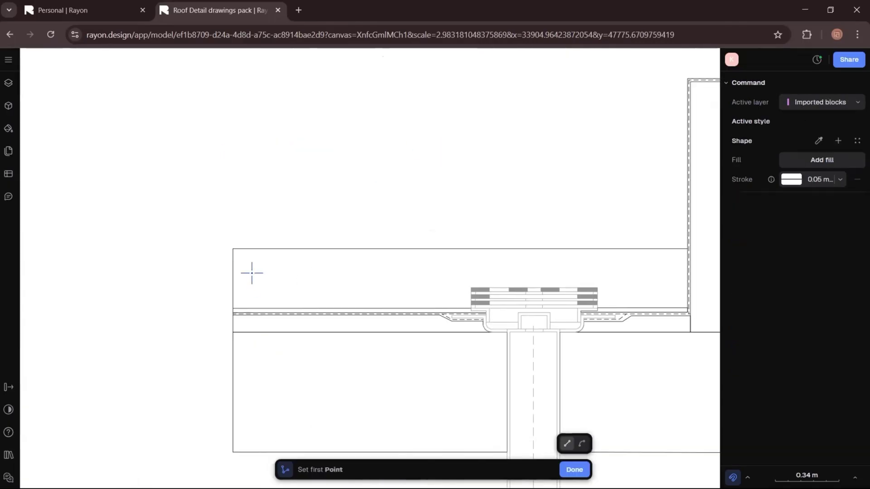
pyautogui.scroll(5, 258, 263)
pyautogui.click(249, 258)
pyautogui.scroll(2, 252, 258)
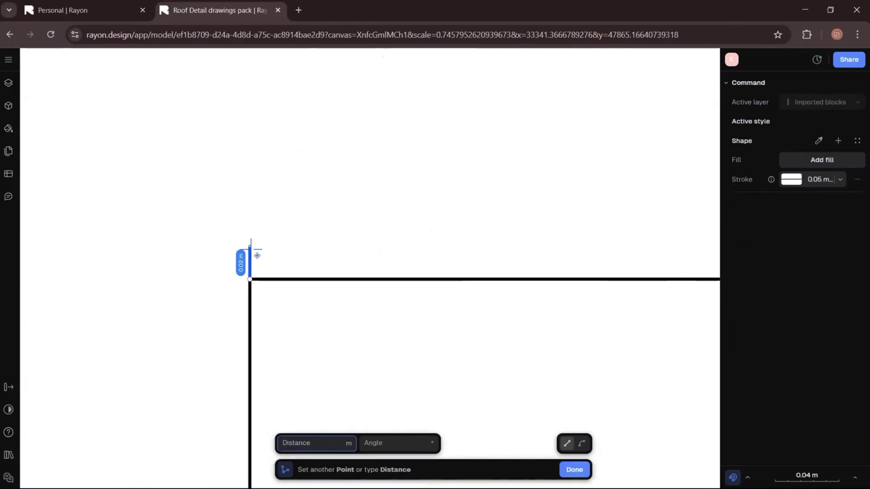
pyautogui.scroll(-8, 208, 267)
pyautogui.scroll(6, 399, 264)
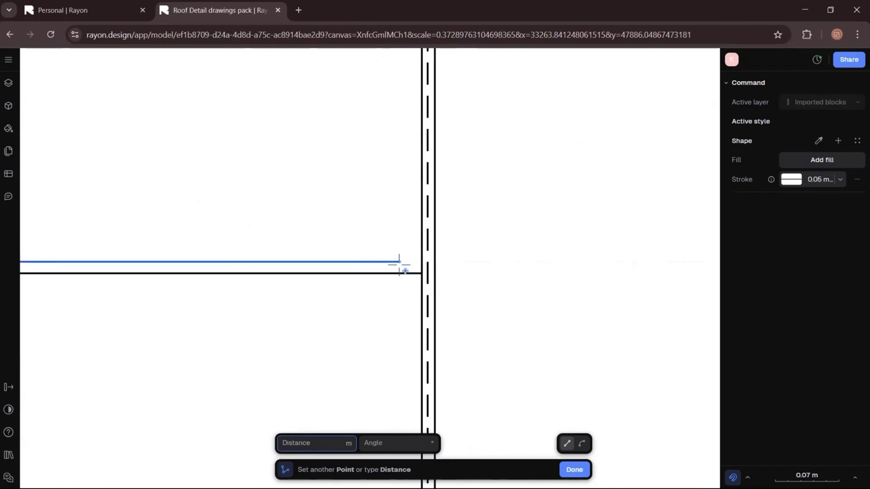
pyautogui.click(409, 262)
# Continue the thin layer's line up beside the parapet and close it against the membrane line below the parapet's top
pyautogui.scroll(-5, 406, 311)
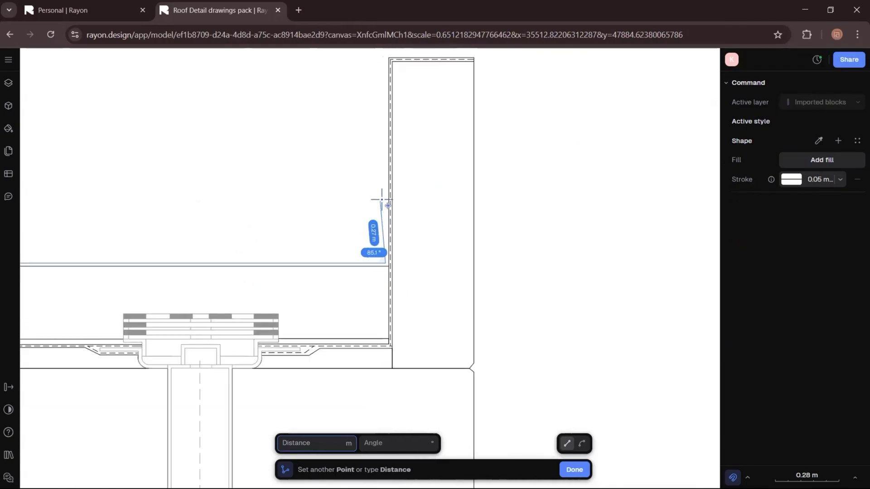
pyautogui.scroll(3, 381, 195)
pyautogui.scroll(-5, 463, 87)
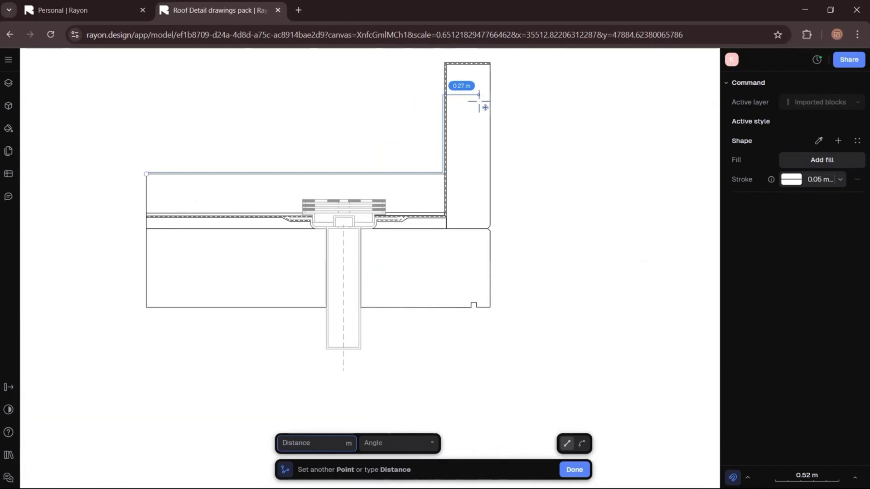
pyautogui.press('Escape')
pyautogui.press('Escape')
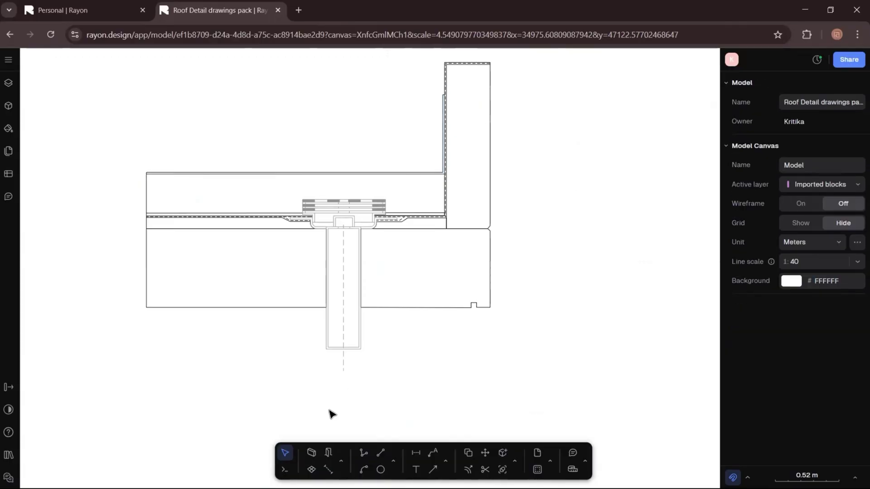
# Draw a solid vertical line upward from the thin layer's left top corner as the left edge of the soil layer
pyautogui.click(366, 454)
pyautogui.scroll(5, 142, 145)
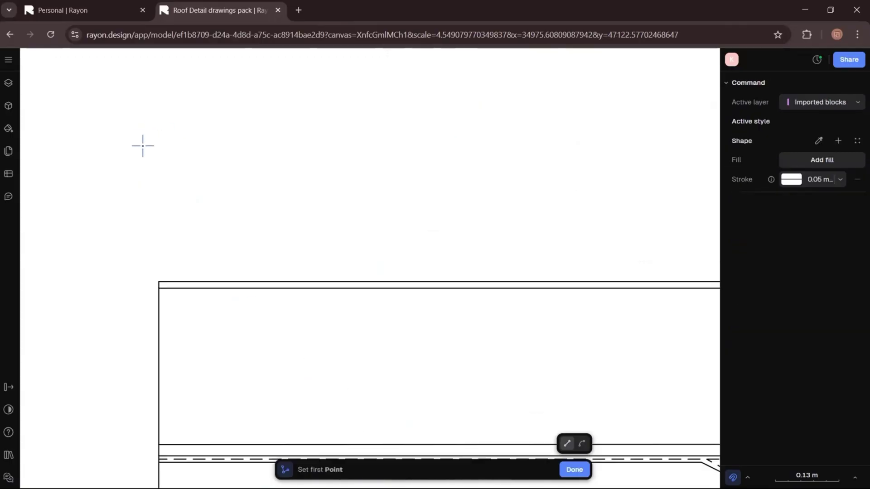
pyautogui.click(158, 281)
pyautogui.scroll(-3, 164, 184)
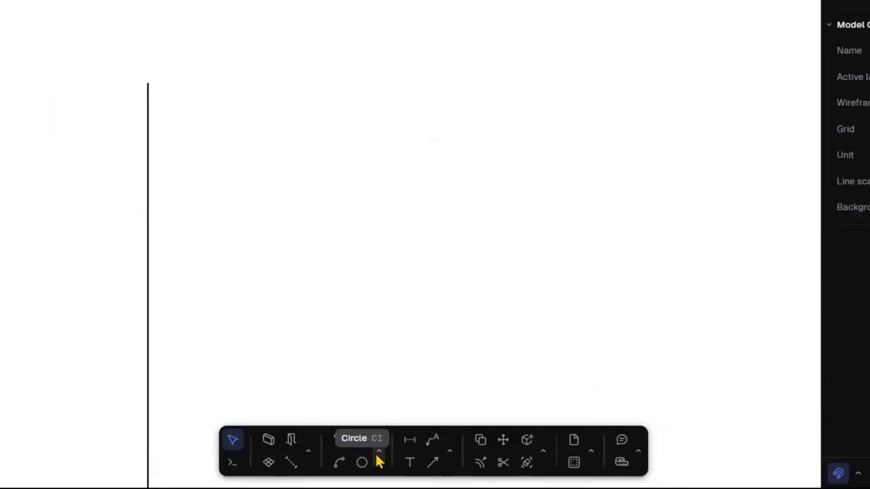
# Start a curve at the top of the left vertical edge and shape its first gentle waves towards the parapet
pyautogui.click(378, 458)
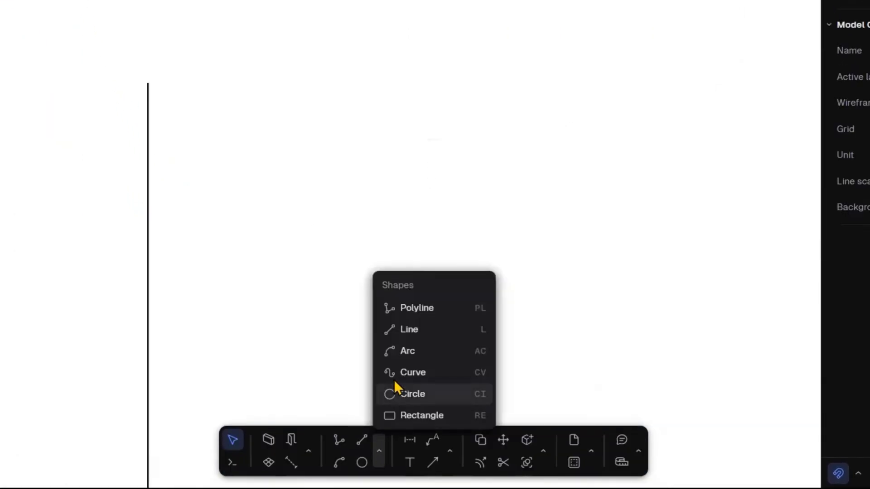
pyautogui.click(398, 371)
pyautogui.click(147, 83)
pyautogui.click(181, 83)
pyautogui.click(213, 96)
pyautogui.click(265, 83)
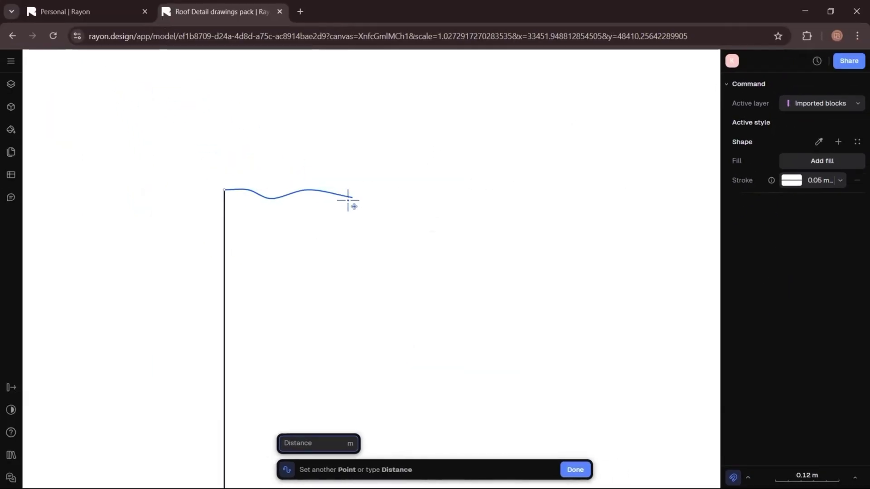
pyautogui.scroll(3, 268, 86)
pyautogui.click(282, 99)
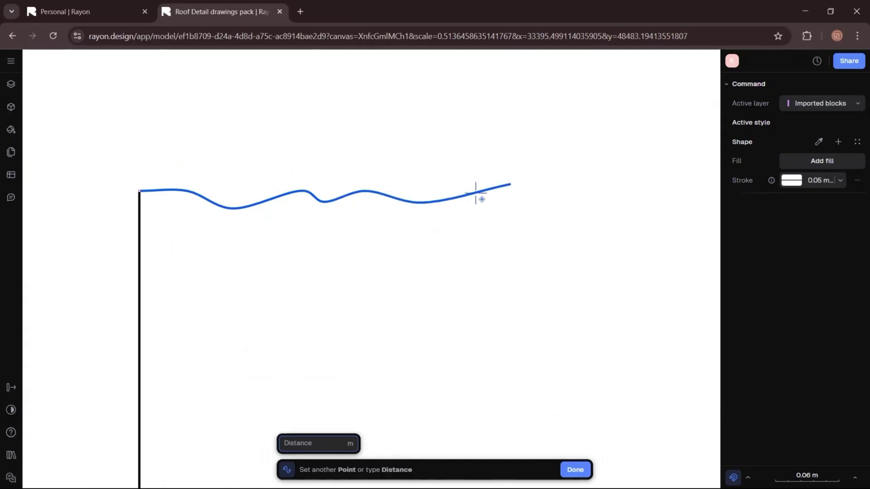
# Extend the wavy soil surface curve with more shallow, irregular waves across the middle of the roof
pyautogui.scroll(-5, 476, 192)
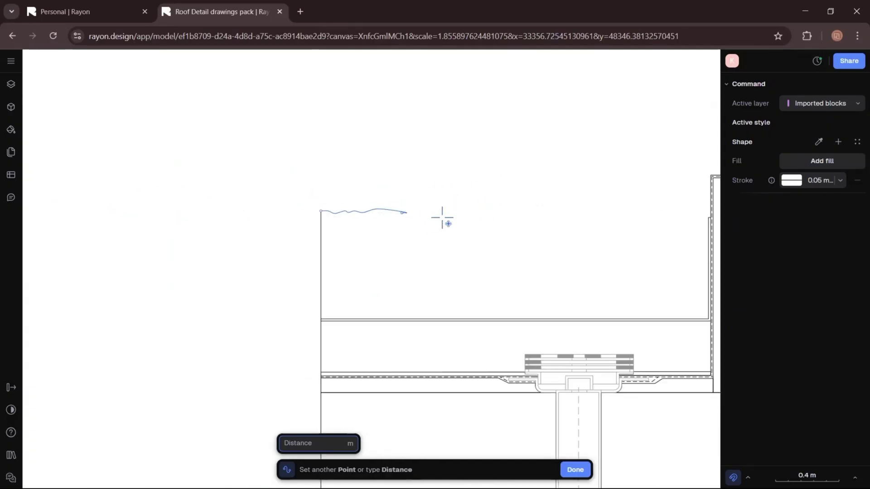
pyautogui.scroll(5, 442, 218)
pyautogui.scroll(-4, 371, 227)
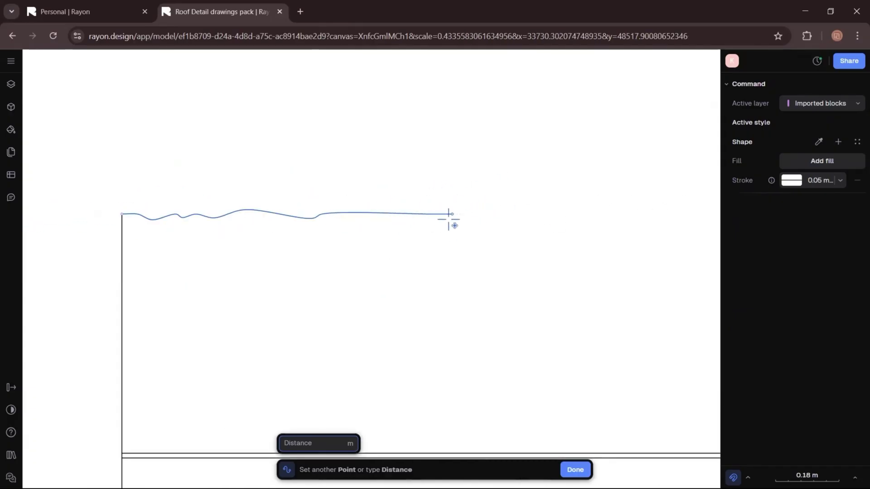
pyautogui.scroll(4, 449, 220)
pyautogui.scroll(-5, 600, 217)
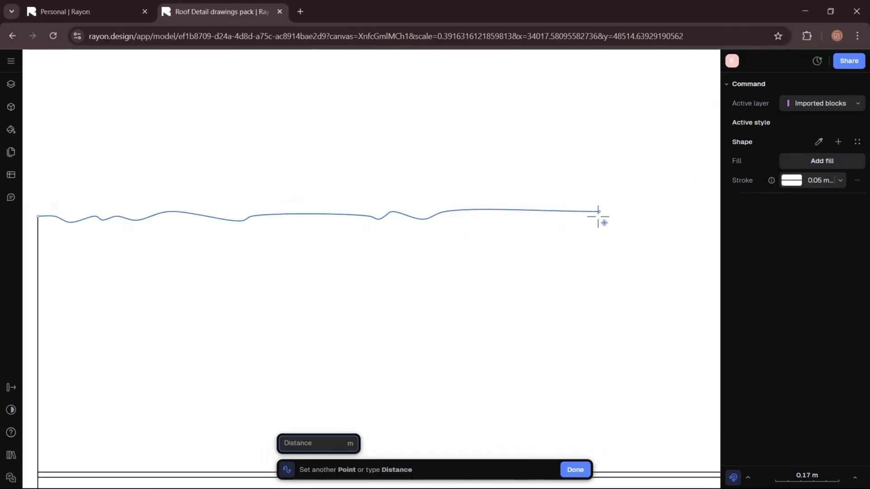
pyautogui.scroll(2, 617, 202)
pyautogui.click(537, 217)
pyautogui.moveTo(603, 219); pyautogui.dragTo(332, 248, button='middle')
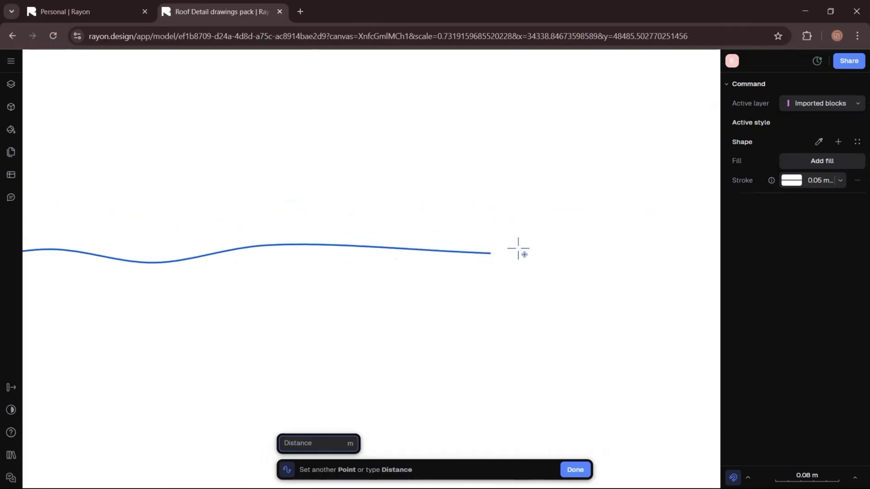
# Carry the wavy curve over a higher mound near the parapet and end it on the parapet's membrane line
pyautogui.click(512, 251)
pyautogui.scroll(-3, 507, 218)
pyautogui.scroll(3, 495, 225)
pyautogui.click(514, 199)
pyautogui.click(591, 212)
pyautogui.scroll(4, 617, 221)
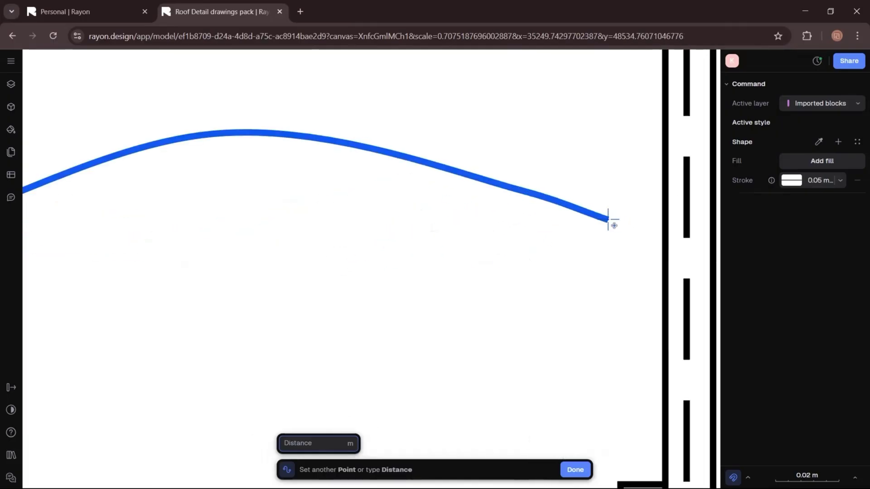
pyautogui.click(629, 211)
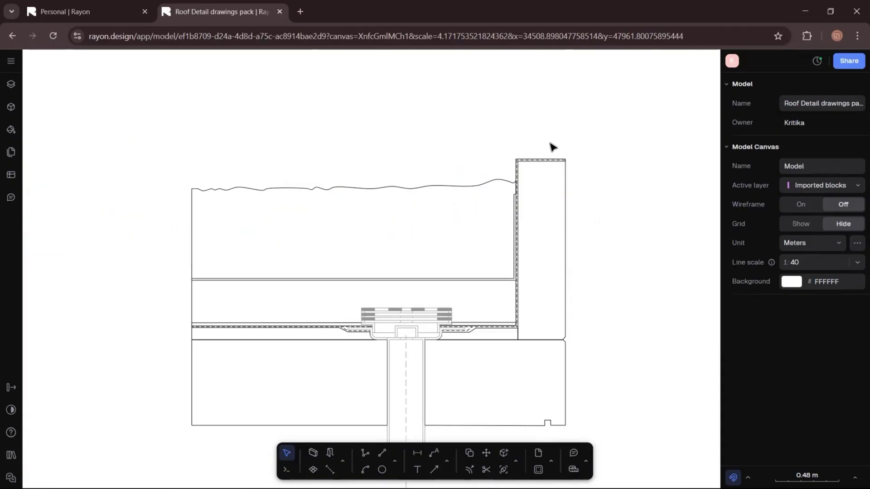
# Start a coping polyline on the parapet's roof-side line, slanting out and down, up past the parapet top and around a chamfered corner
pyautogui.scroll(2, 552, 147)
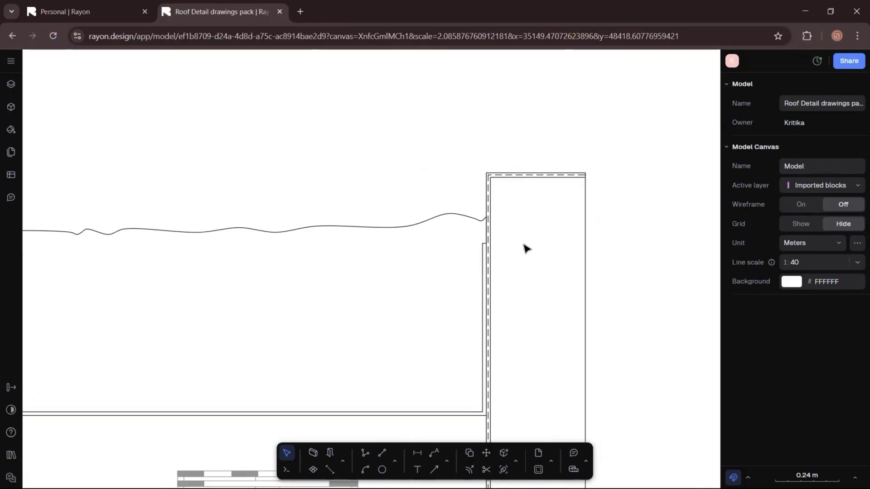
pyautogui.click(365, 452)
pyautogui.scroll(4, 523, 186)
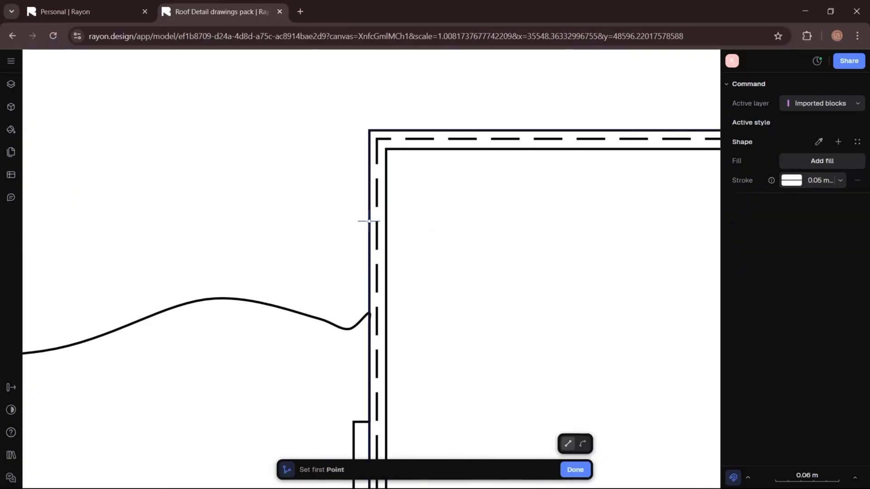
pyautogui.click(370, 222)
pyautogui.click(351, 239)
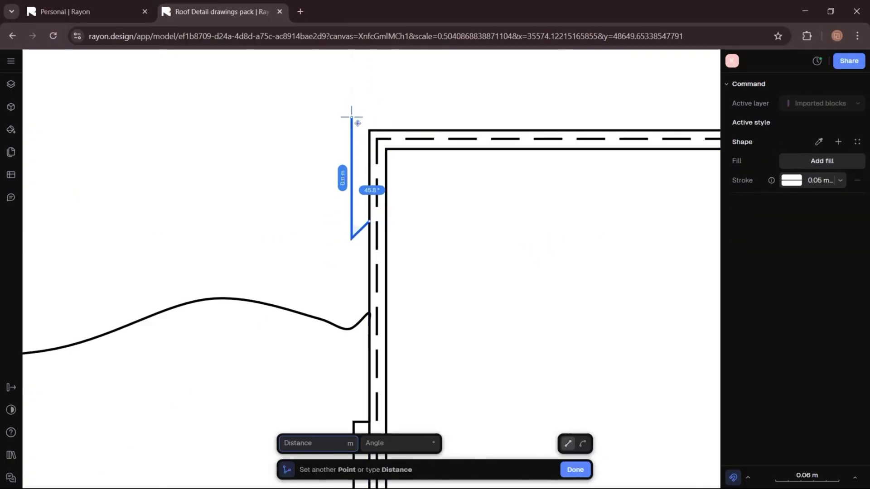
pyautogui.click(351, 94)
pyautogui.click(369, 77)
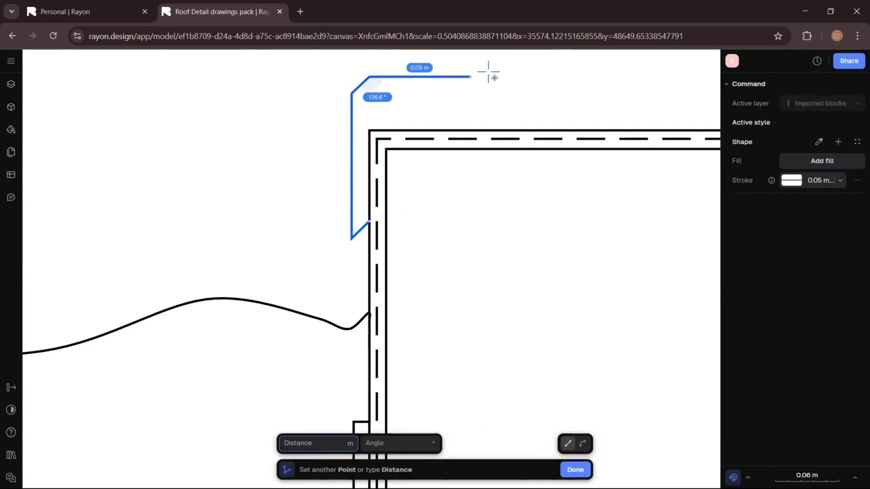
# Continue the coping outline across, slope it down to the parapet top, along it briefly and back up at a slant
pyautogui.moveTo(518, 81); pyautogui.dragTo(340, 126, button='middle')
pyautogui.click(344, 123)
pyautogui.click(387, 175)
pyautogui.click(452, 176)
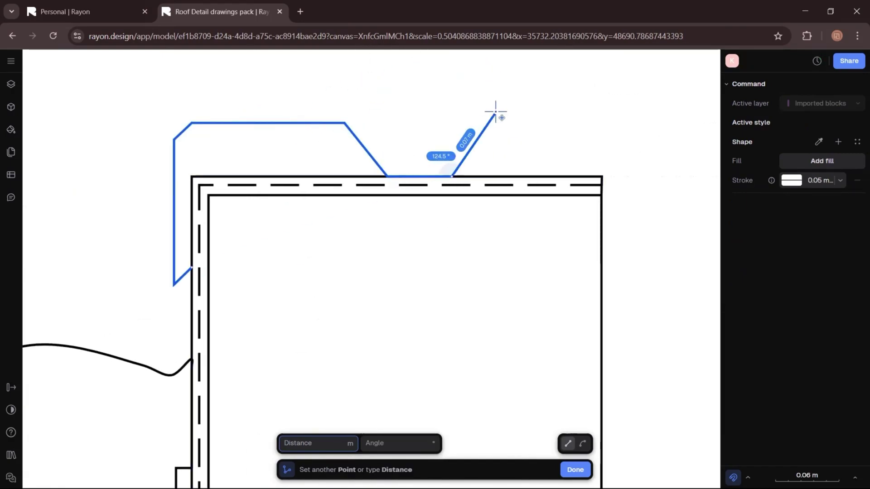
pyautogui.click(484, 120)
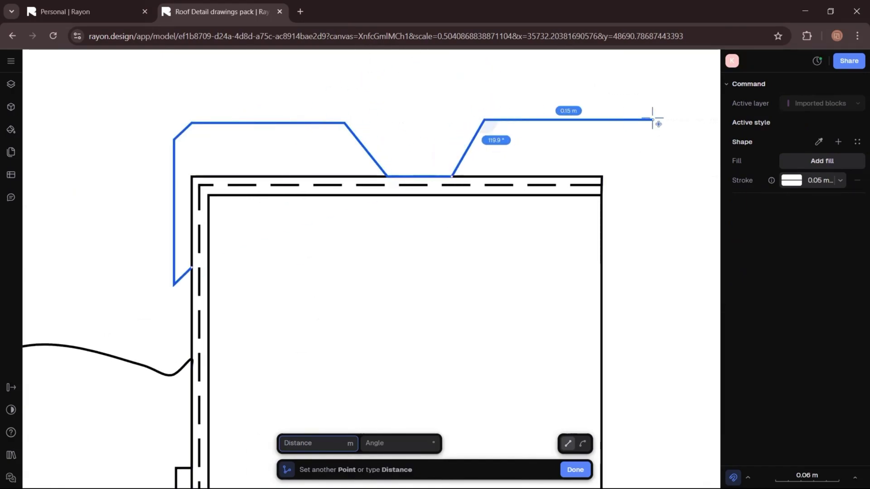
# Finish the coping outline across past the parapet's outer face, down beside it and slanting back in to the face
pyautogui.click(623, 288)
pyautogui.click(602, 266)
pyautogui.scroll(-3, 603, 204)
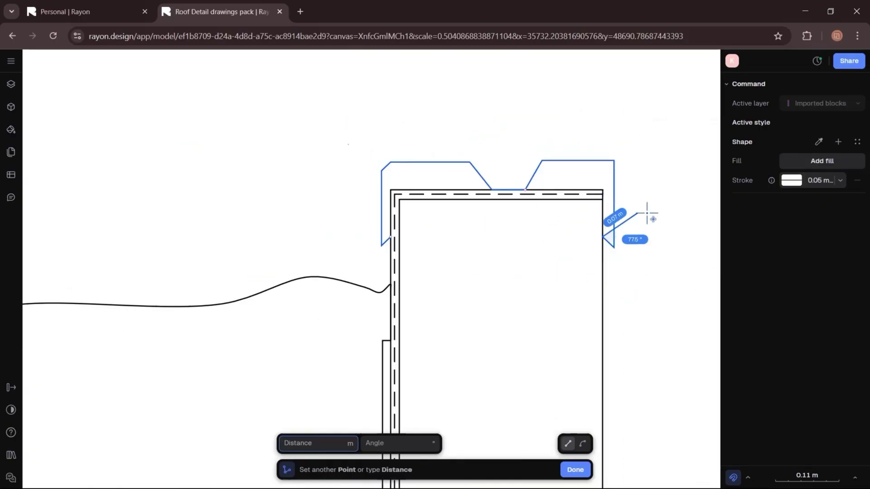
pyautogui.press('Escape')
# Finish the coping polyline and lower its chamfer and top-edge points on the roof side for a thinner cap
pyautogui.scroll(-3, 472, 179)
pyautogui.click(573, 427)
pyautogui.scroll(8, 451, 173)
pyautogui.moveTo(398, 142); pyautogui.dragTo(397, 175)
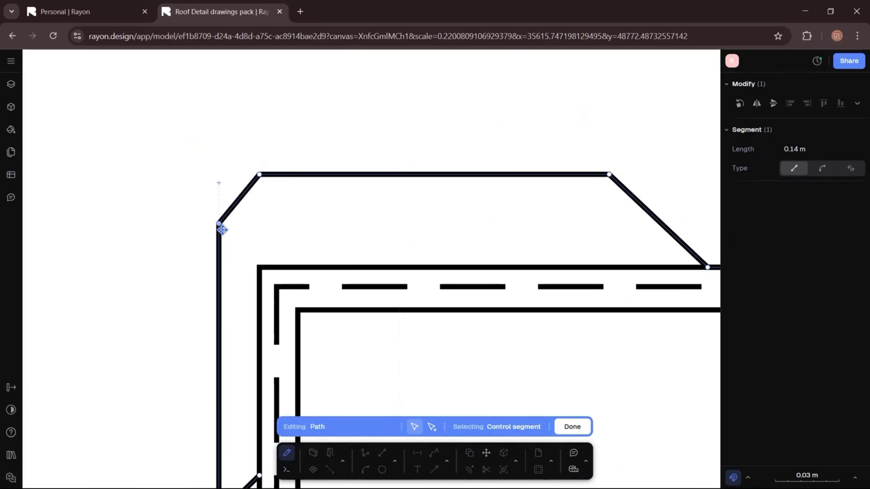
pyautogui.moveTo(221, 230); pyautogui.dragTo(219, 239)
pyautogui.moveTo(260, 175); pyautogui.dragTo(259, 201)
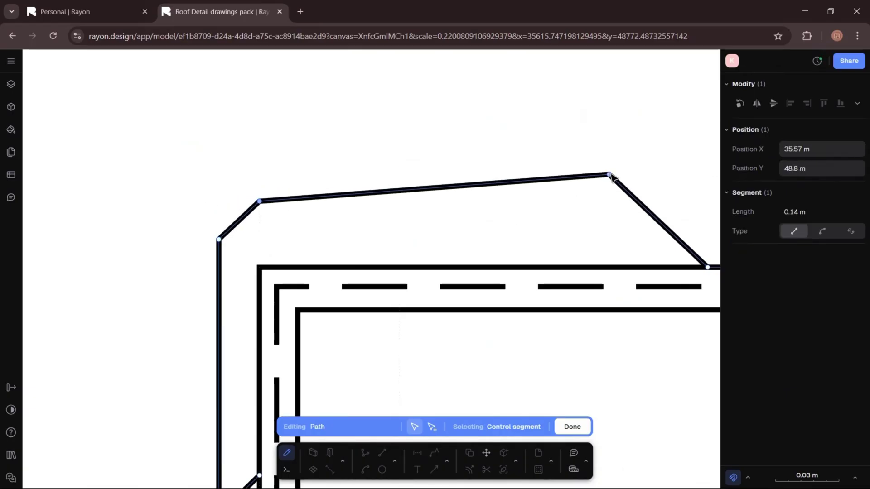
pyautogui.moveTo(610, 175); pyautogui.dragTo(617, 202)
# Lower the two top corner points of the coping's outer half level with the roof-side half and finish editing the path
pyautogui.scroll(-6, 333, 182)
pyautogui.scroll(3, 488, 177)
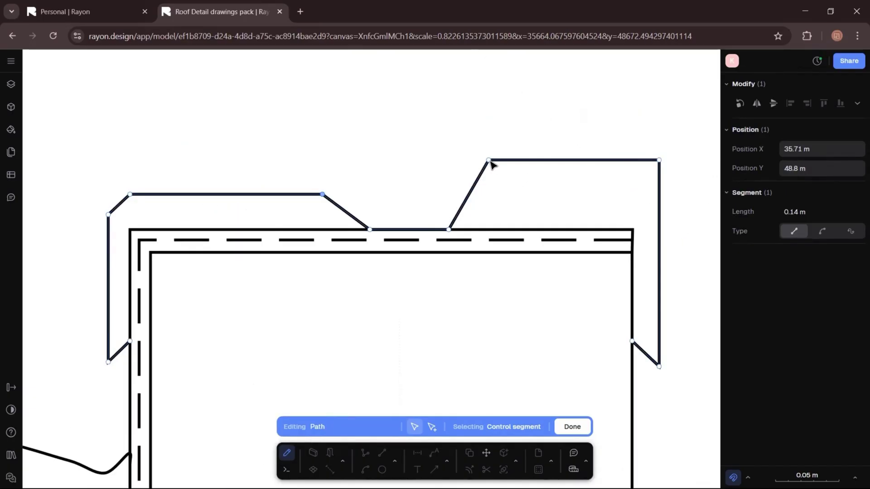
pyautogui.moveTo(489, 162); pyautogui.dragTo(479, 190)
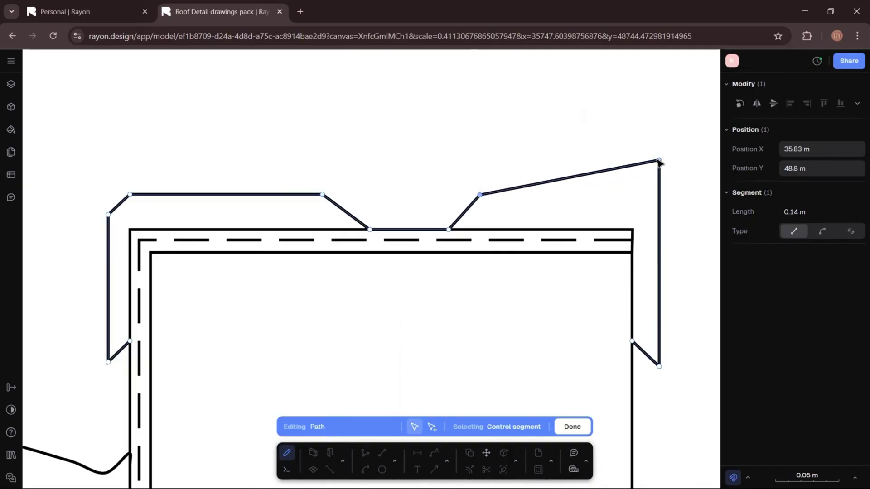
pyautogui.moveTo(659, 160); pyautogui.dragTo(660, 194)
pyautogui.click(471, 200)
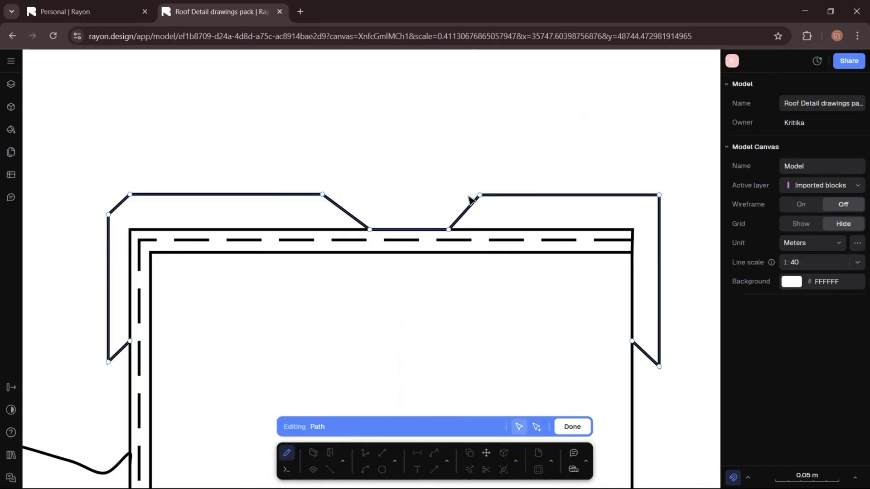
pyautogui.scroll(-6, 573, 122)
pyautogui.click(572, 427)
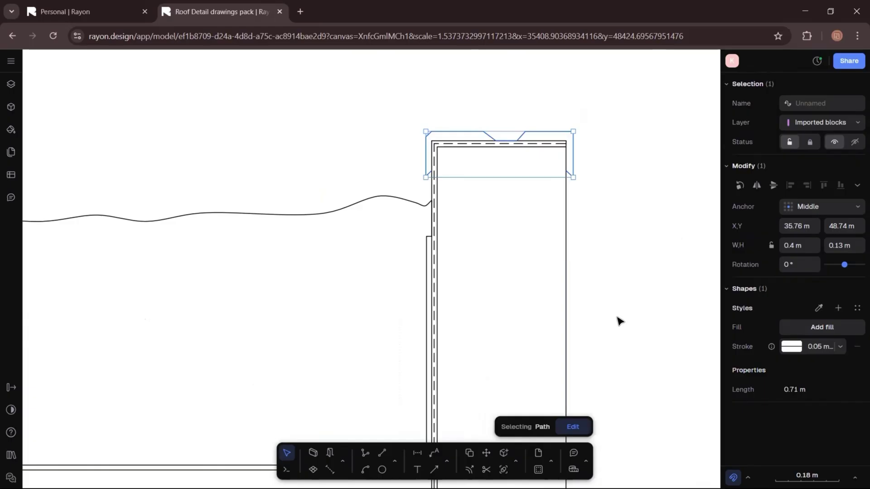
pyautogui.click(621, 320)
pyautogui.scroll(-5, 483, 131)
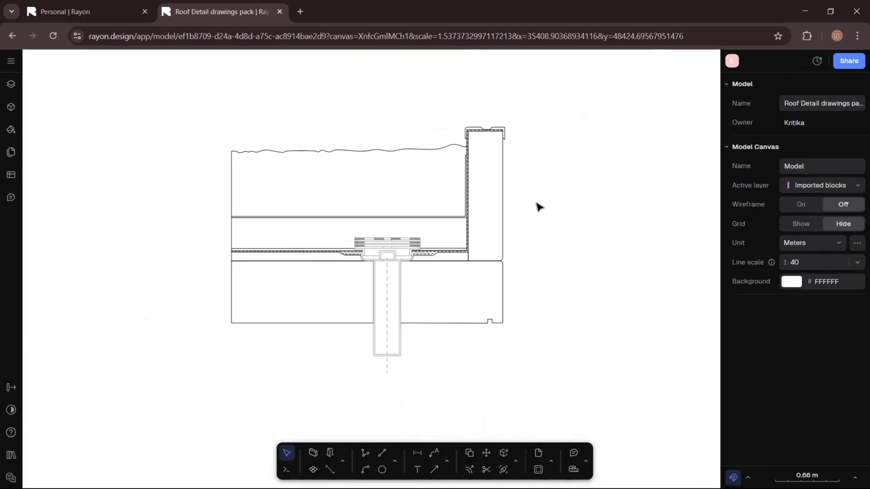
# Set the horizontal dashed membrane line between drain and parapet to a 0.25 mm stroke in grey 6C6C6C
pyautogui.scroll(8, 538, 209)
pyautogui.click(550, 206)
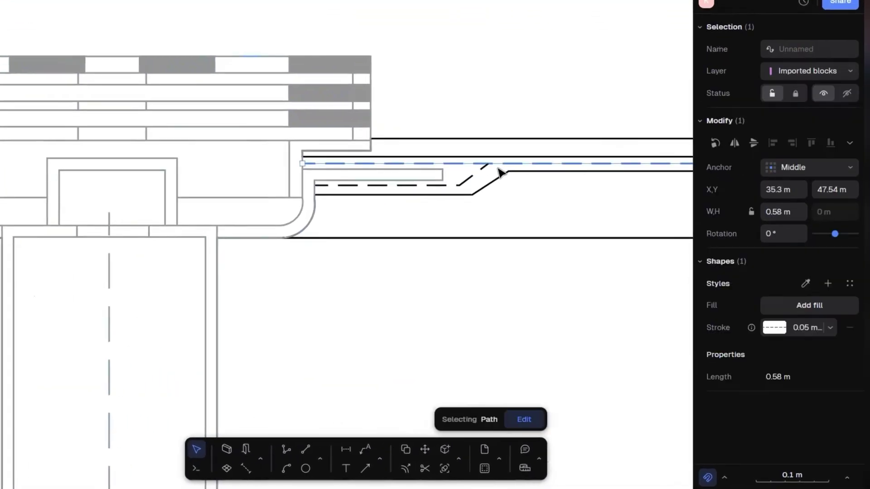
pyautogui.click(830, 327)
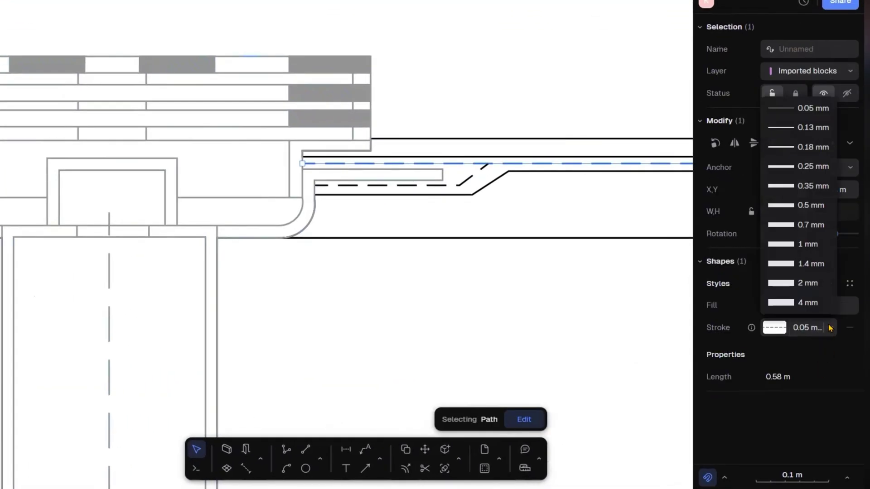
pyautogui.click(797, 166)
pyautogui.click(771, 328)
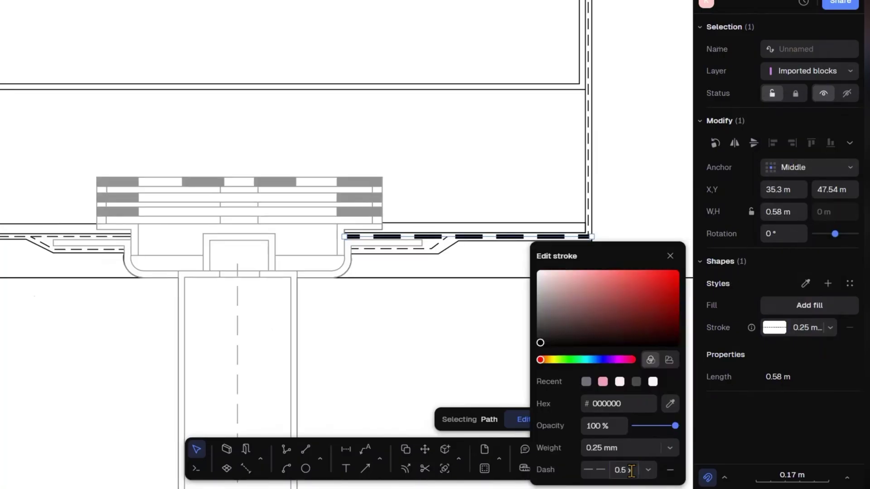
pyautogui.click(490, 324)
pyautogui.click(509, 238)
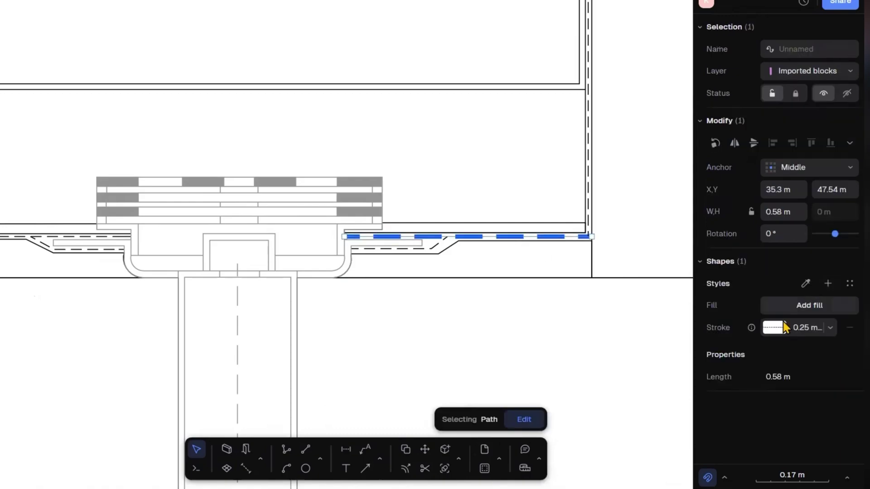
pyautogui.click(774, 327)
pyautogui.moveTo(548, 322); pyautogui.dragTo(519, 298)
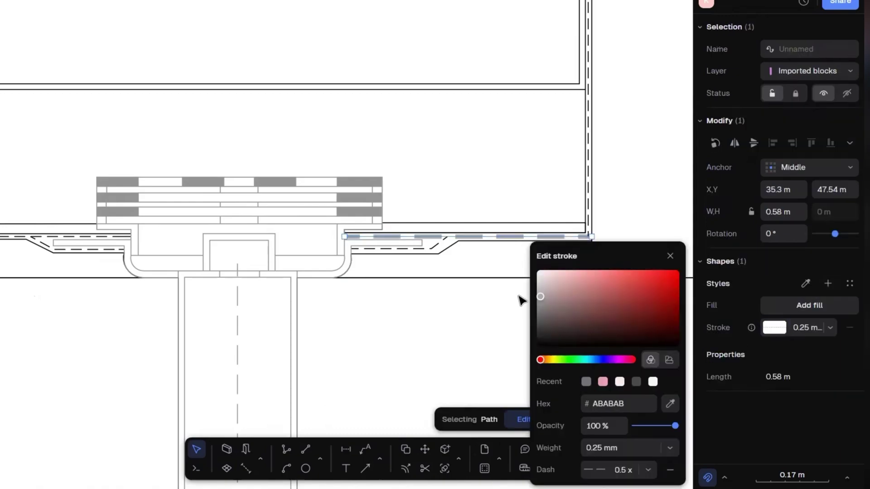
pyautogui.click(514, 319)
# Copy the horizontal membrane line's stroke style to the bent dashed line under the drain flange on the parapet side
pyautogui.scroll(1, 559, 328)
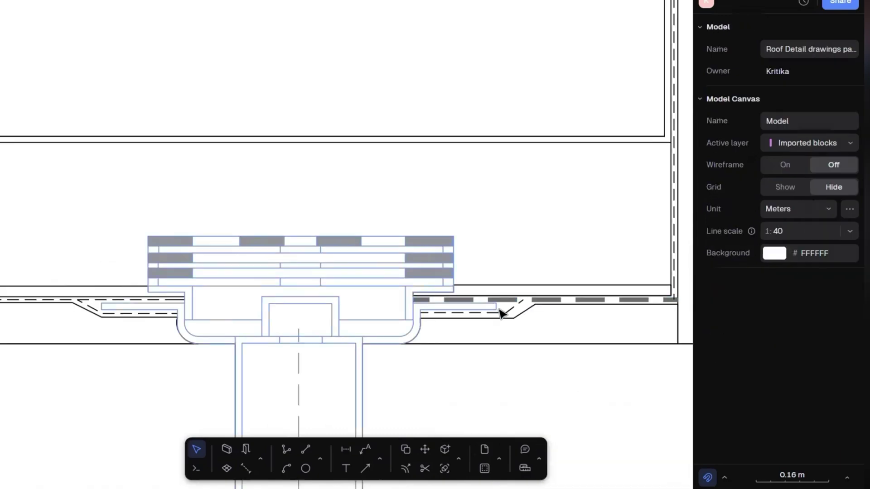
pyautogui.scroll(3, 500, 311)
pyautogui.click(503, 315)
pyautogui.click(805, 283)
pyautogui.click(589, 290)
pyautogui.click(581, 316)
# Reduce the dash scale of the horizontal dashed membrane line between drain and parapet
pyautogui.scroll(-5, 539, 299)
pyautogui.scroll(4, 539, 299)
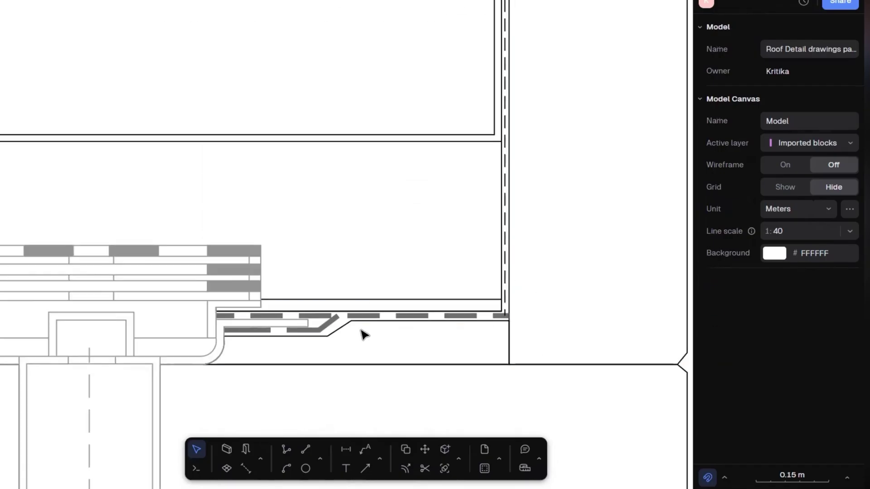
pyautogui.scroll(2, 272, 336)
pyautogui.scroll(-2, 439, 286)
pyautogui.click(447, 275)
pyautogui.click(774, 328)
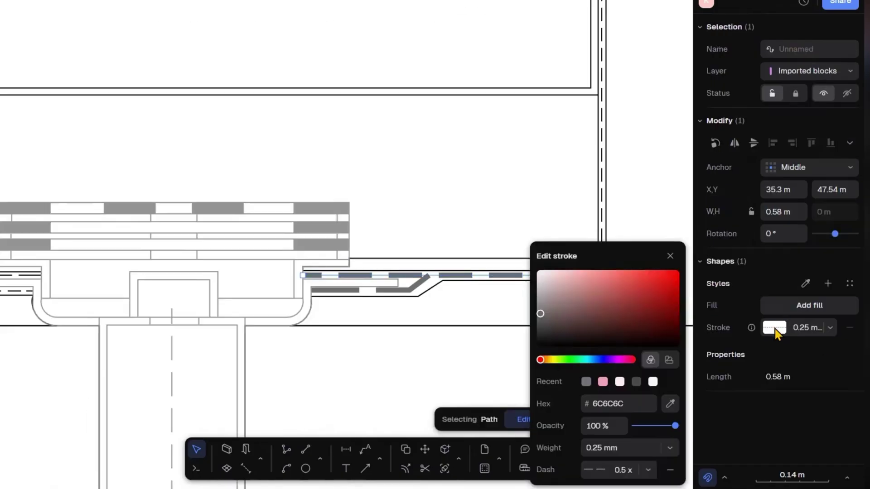
pyautogui.click(445, 388)
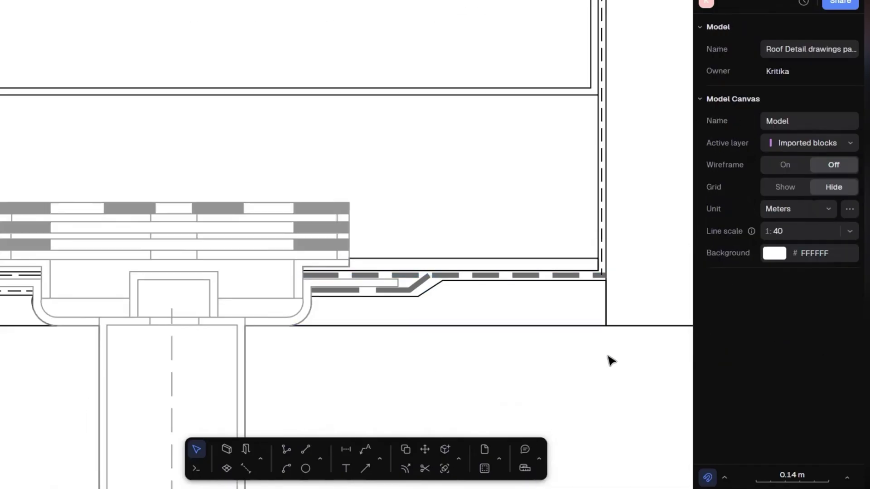
# Match the bent flange line and the parapet's vertical dashed membrane line to the horizontal membrane line's style
pyautogui.click(348, 290)
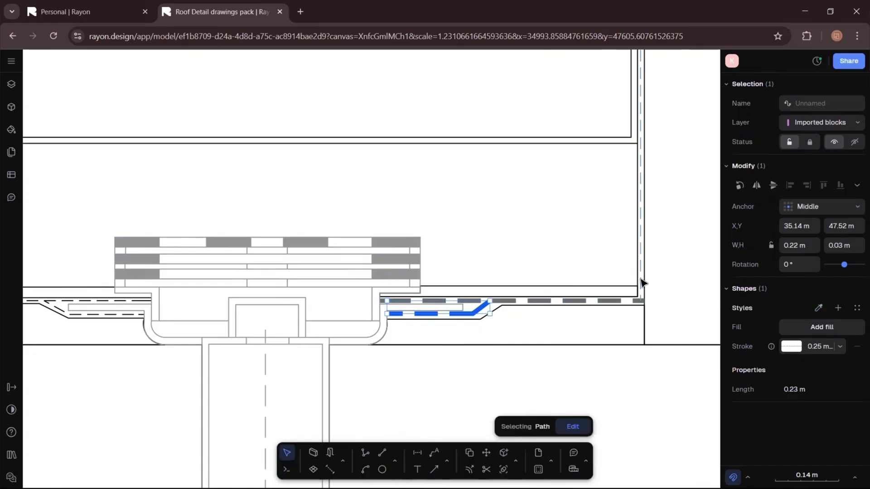
pyautogui.click(640, 283)
pyautogui.click(817, 308)
pyautogui.click(600, 301)
# Match the two dashed membrane lines on the drain's other side to the same grey dashed style
pyautogui.scroll(-5, 672, 327)
pyautogui.scroll(5, 509, 297)
pyautogui.click(508, 285)
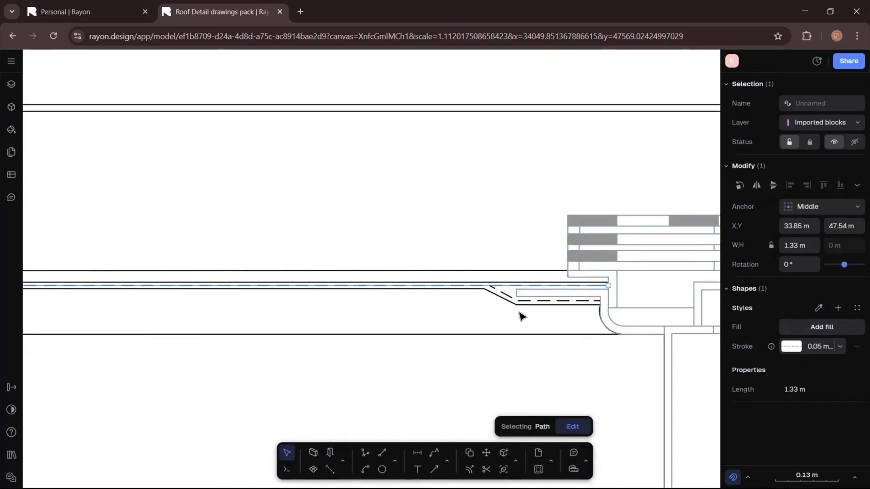
pyautogui.keyDown('shift'); pyautogui.click(521, 301); pyautogui.keyUp('shift')
pyautogui.scroll(-3, 401, 284)
pyautogui.click(817, 308)
pyautogui.click(686, 285)
pyautogui.click(648, 400)
pyautogui.scroll(-5, 408, 288)
pyautogui.scroll(3, 401, 283)
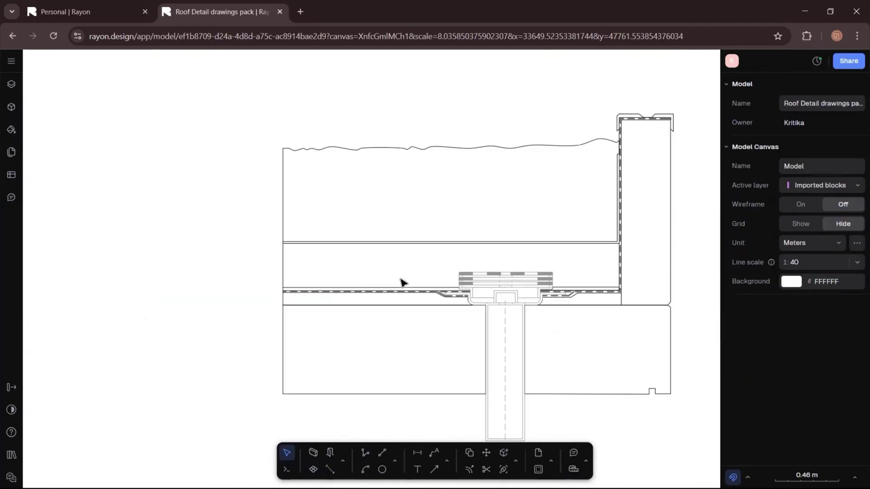
# Start a 0.35 mm outline polyline at the soil surface's far end and run it down to the slab's lower corner
pyautogui.scroll(-5, 524, 272)
pyautogui.scroll(5, 524, 271)
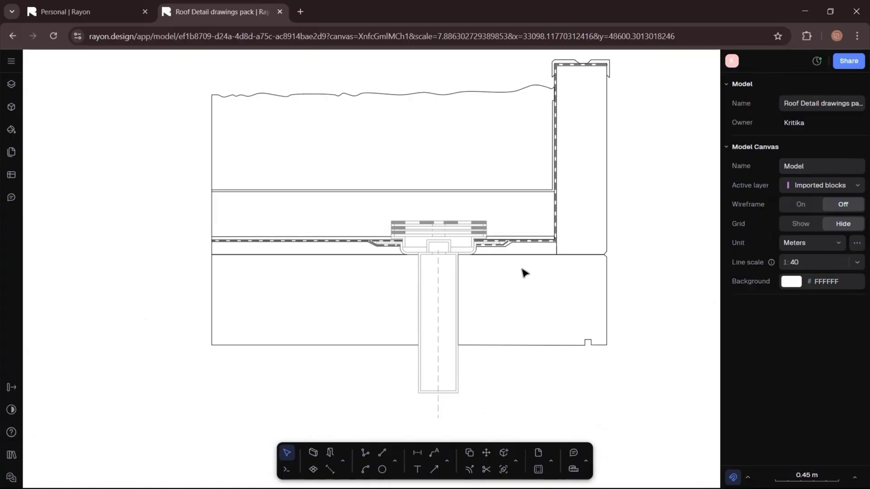
pyautogui.click(365, 453)
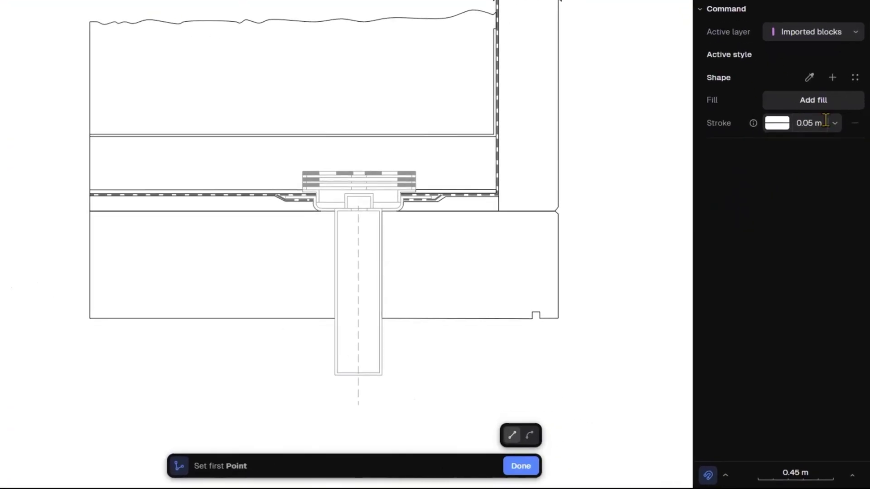
pyautogui.click(839, 181)
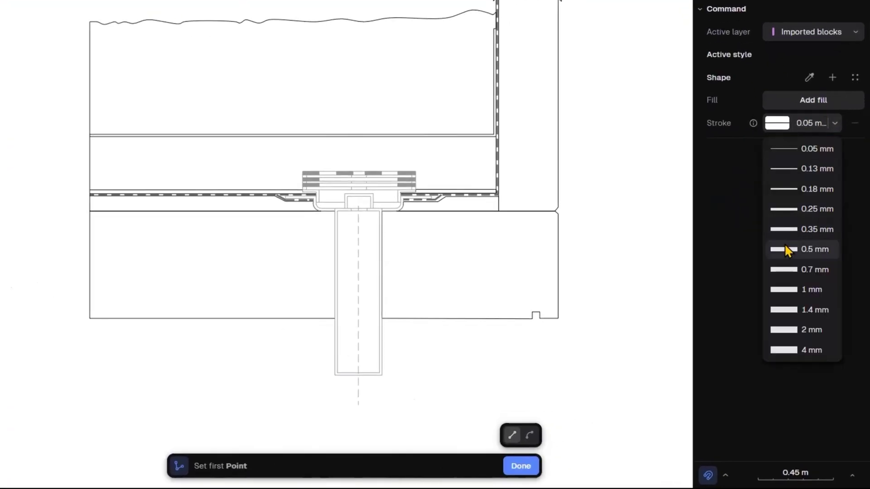
pyautogui.click(799, 234)
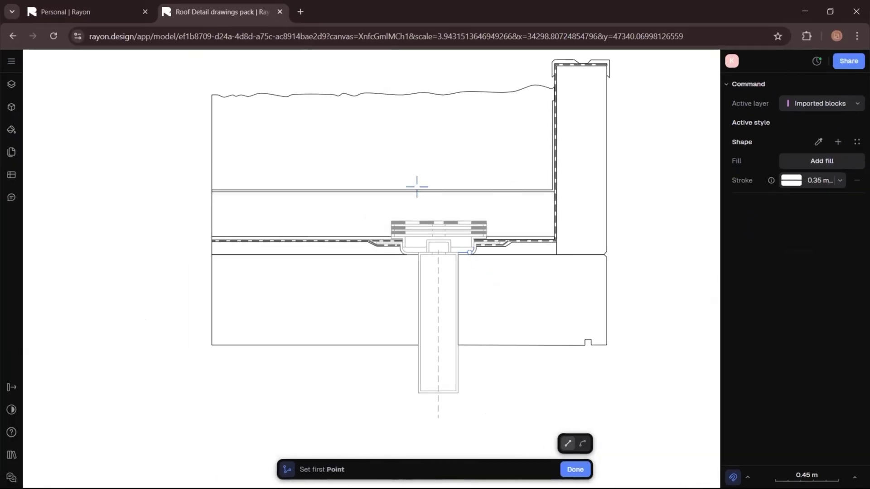
pyautogui.scroll(5, 132, 22)
pyautogui.click(247, 97)
pyautogui.scroll(-3, 262, 125)
pyautogui.click(254, 366)
# Continue the outline along the slab underside, down the drainpipe, across its bottom and back up to the slab
pyautogui.scroll(7, 470, 371)
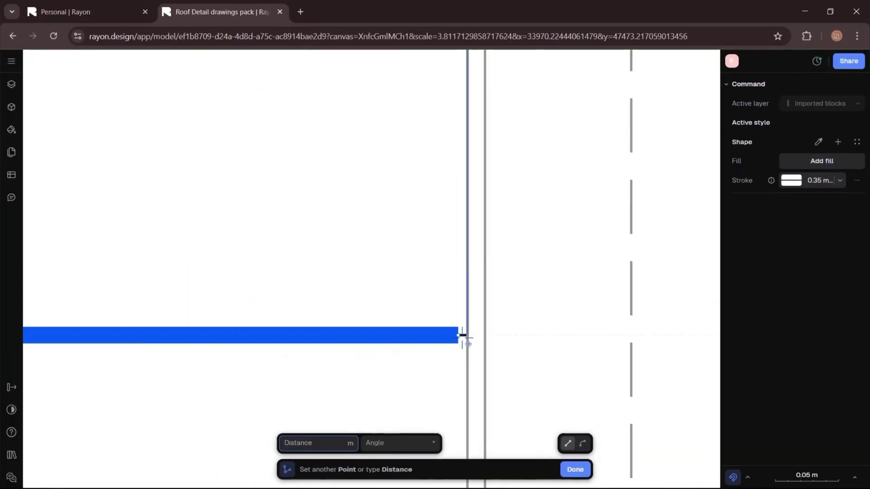
pyautogui.click(468, 335)
pyautogui.scroll(-7, 468, 212)
pyautogui.scroll(7, 463, 286)
pyautogui.click(481, 277)
pyautogui.click(664, 276)
pyautogui.moveTo(693, 175)
pyautogui.mouseDown(button='middle')
pyautogui.moveTo(659, 192)
pyautogui.moveTo(448, 369)
pyautogui.mouseUp(button='middle')
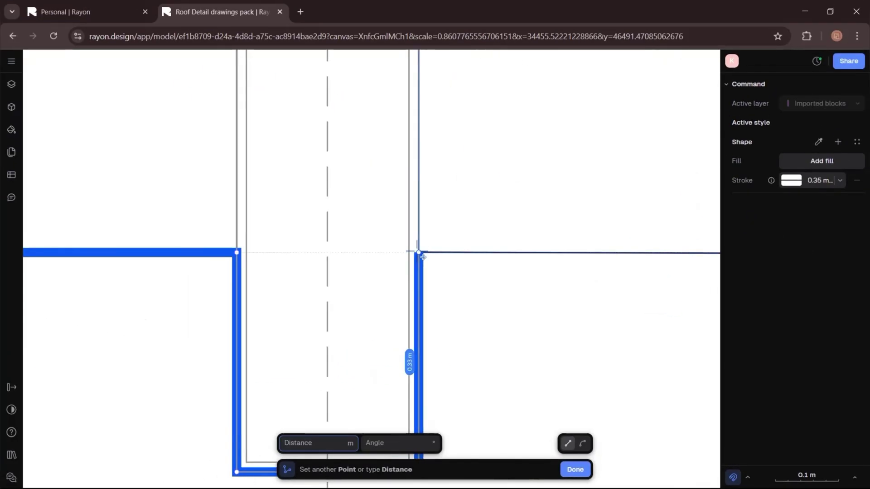
pyautogui.click(419, 252)
# Carry the outline along the slab underside and around the small drip notch near its outer edge
pyautogui.scroll(-7, 335, 296)
pyautogui.scroll(7, 516, 280)
pyautogui.click(487, 314)
pyautogui.click(487, 259)
pyautogui.click(550, 260)
pyautogui.click(549, 312)
pyautogui.scroll(-5, 486, 323)
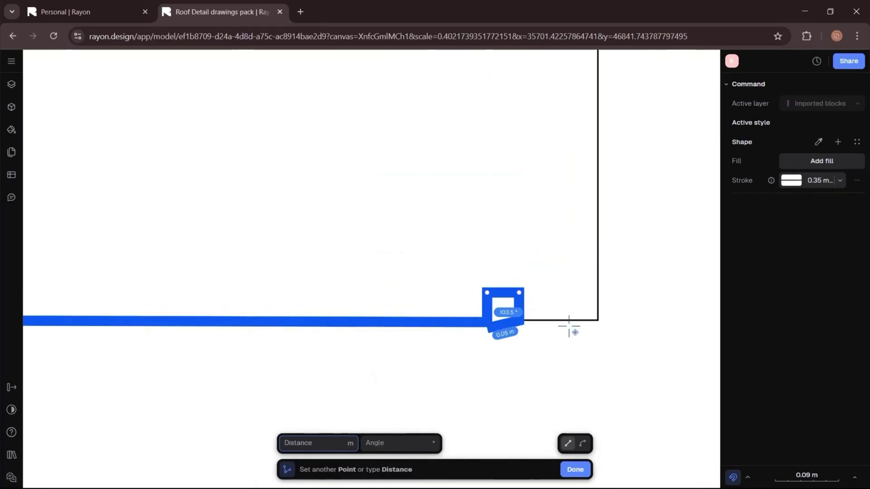
# Continue the outline around the slab's outer corner, through the slab-parapet joint notch and up to the parapet's top outer corner
pyautogui.click(542, 322)
pyautogui.scroll(7, 539, 76)
pyautogui.click(561, 202)
pyautogui.click(502, 156)
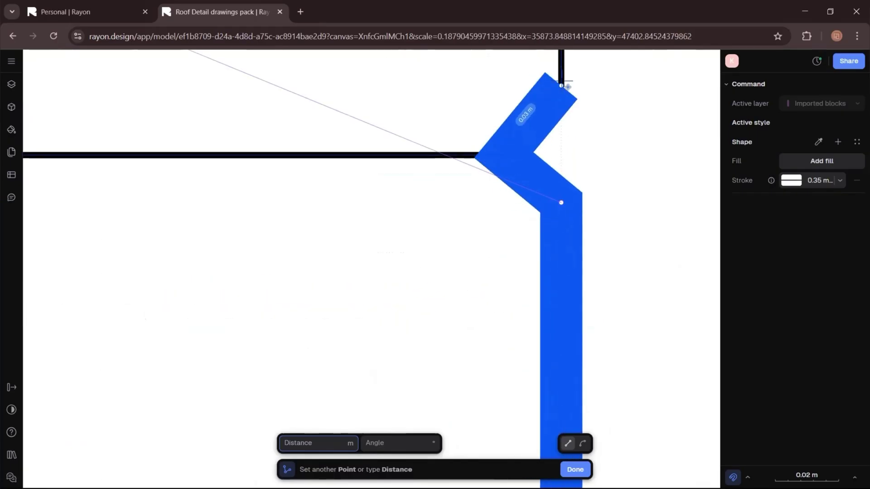
pyautogui.click(561, 86)
pyautogui.scroll(-8, 495, 290)
pyautogui.moveTo(514, 122); pyautogui.dragTo(553, 467, button='middle')
pyautogui.scroll(7, 516, 195)
pyautogui.click(544, 202)
# Finish the heavy outline across the parapet top and down its roof-side membrane line to the soil surface
pyautogui.scroll(-7, 270, 191)
pyautogui.scroll(7, 223, 193)
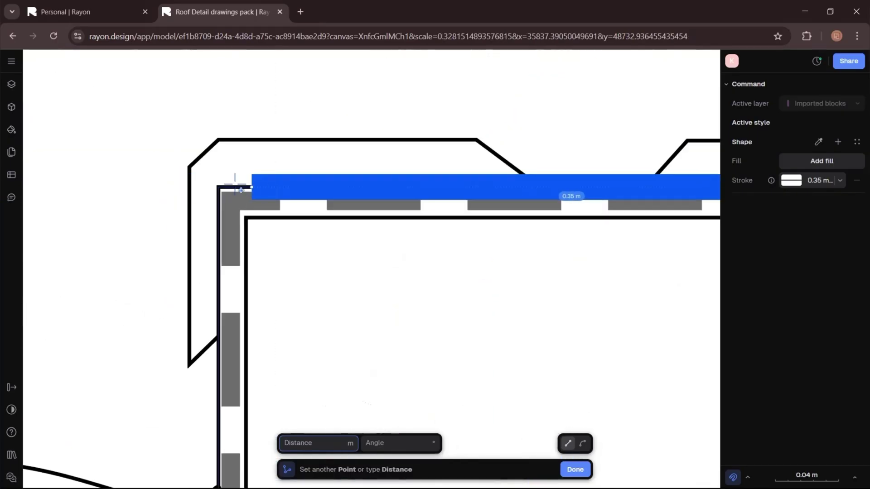
pyautogui.click(242, 187)
pyautogui.scroll(-8, 336, 105)
pyautogui.scroll(7, 326, 137)
pyautogui.click(363, 94)
pyautogui.scroll(-8, 496, 189)
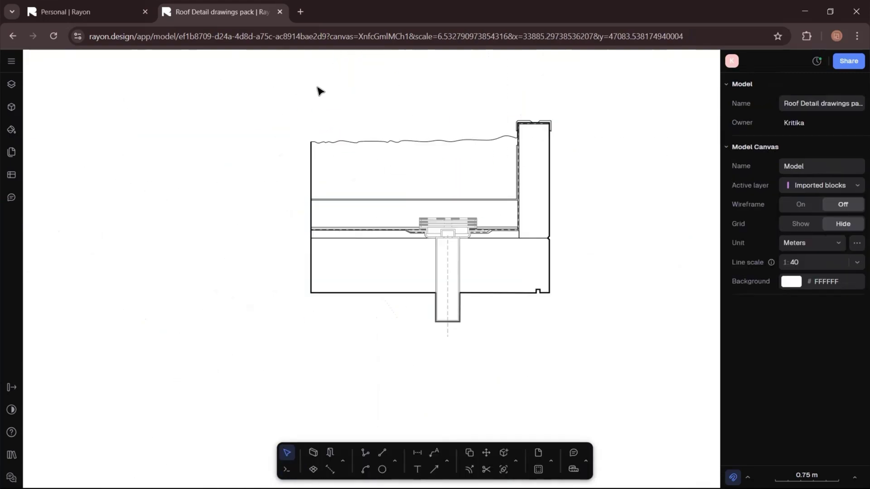
# Draw a vertical 2.24 m line over the detail's cut end, styled as a 0.05 mm grey 6F6F6F dashed stroke with 0.5x dash scale
pyautogui.click(312, 131)
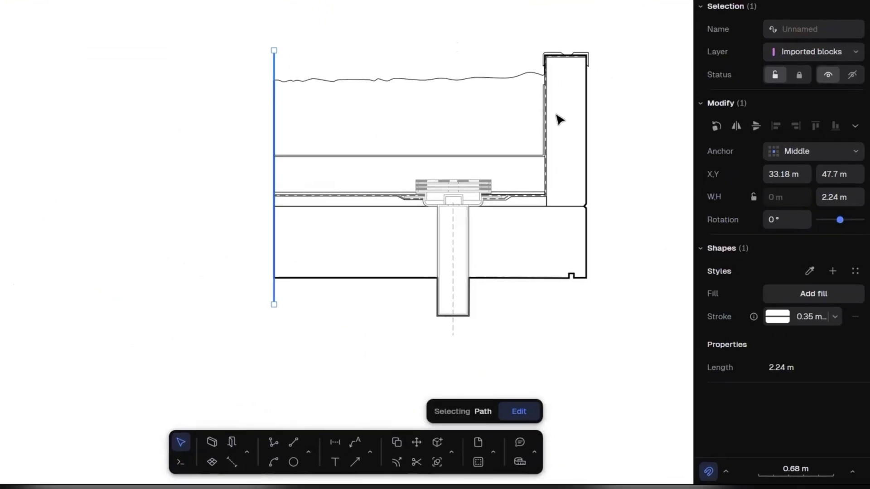
pyautogui.click(784, 317)
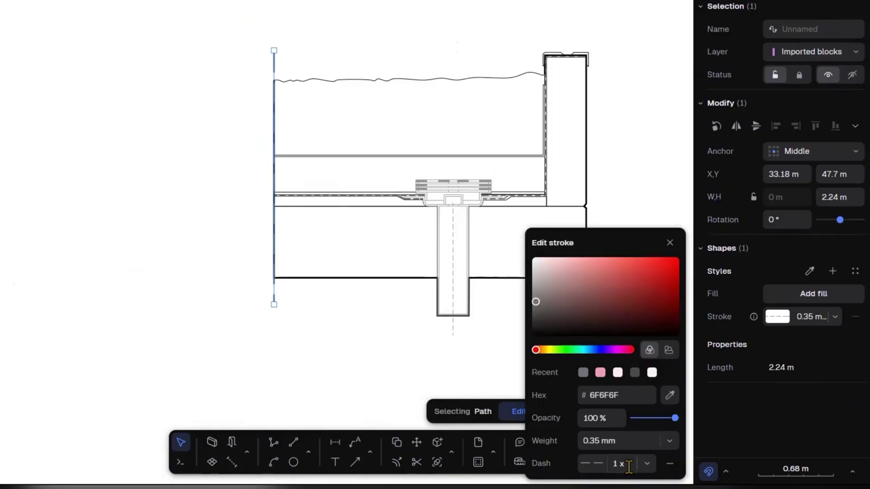
pyautogui.write('.5')
pyautogui.click(826, 316)
pyautogui.click(812, 89)
pyautogui.click(573, 334)
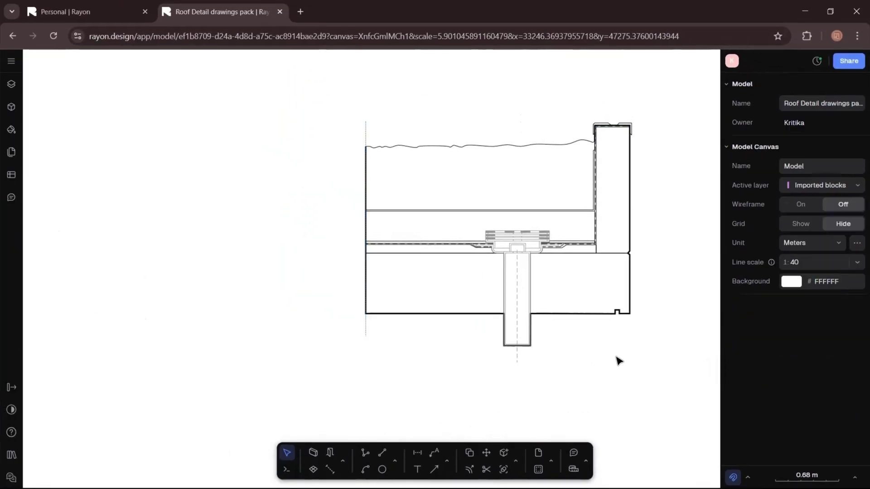
# Fill the parapet shape with the Oblique Grid hatch pattern
pyautogui.scroll(3, 498, 271)
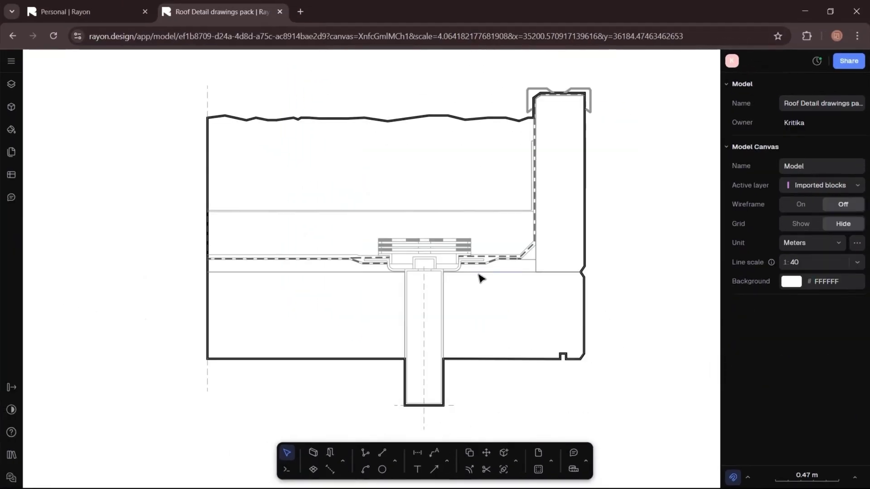
pyautogui.click(478, 274)
pyautogui.click(514, 305)
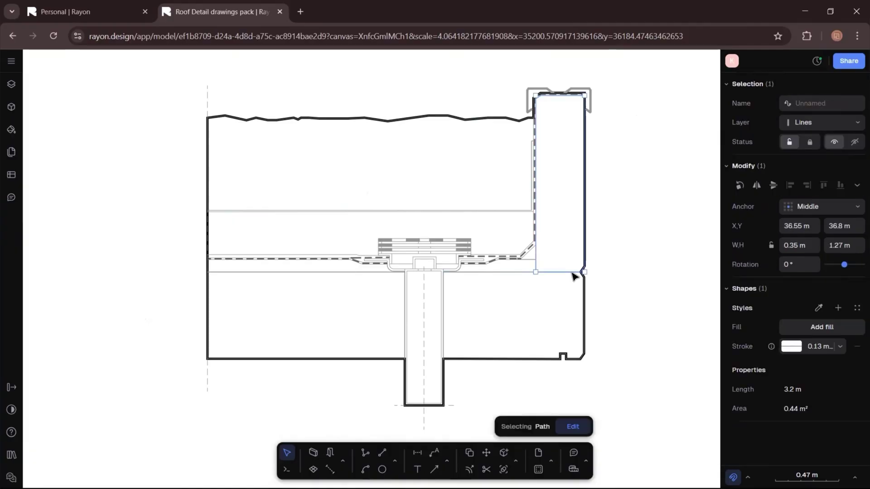
pyautogui.click(817, 307)
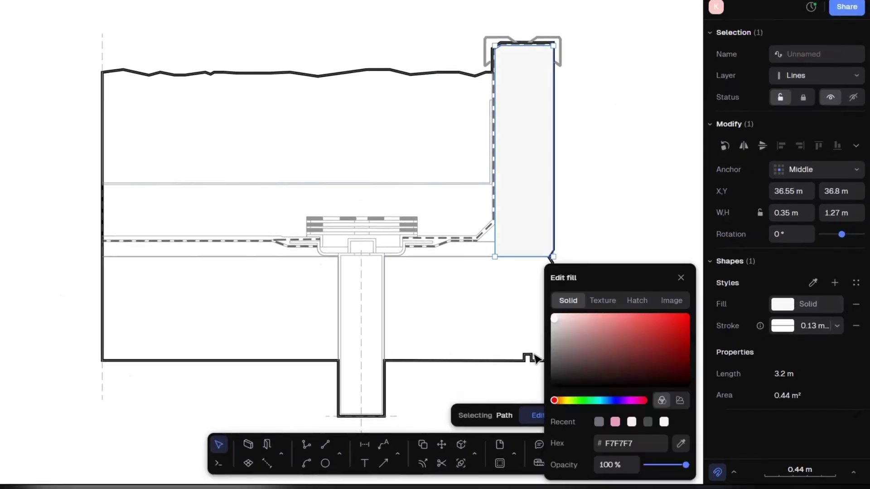
pyautogui.click(637, 300)
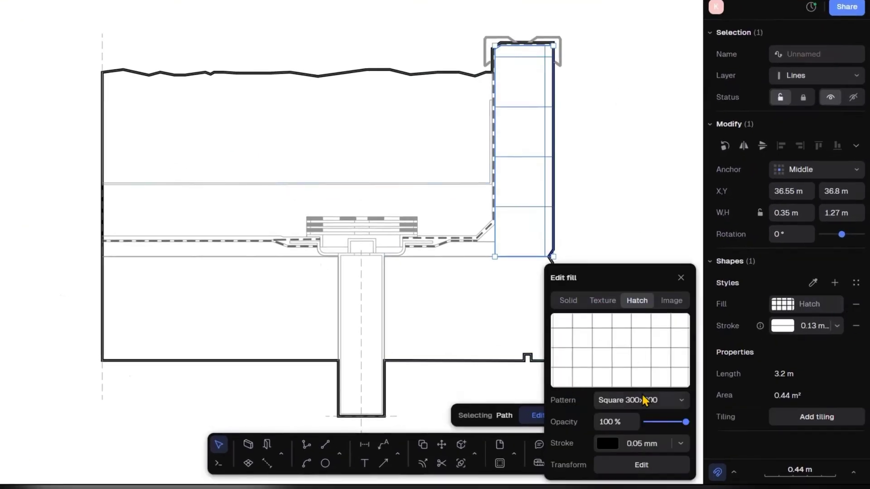
pyautogui.click(612, 399)
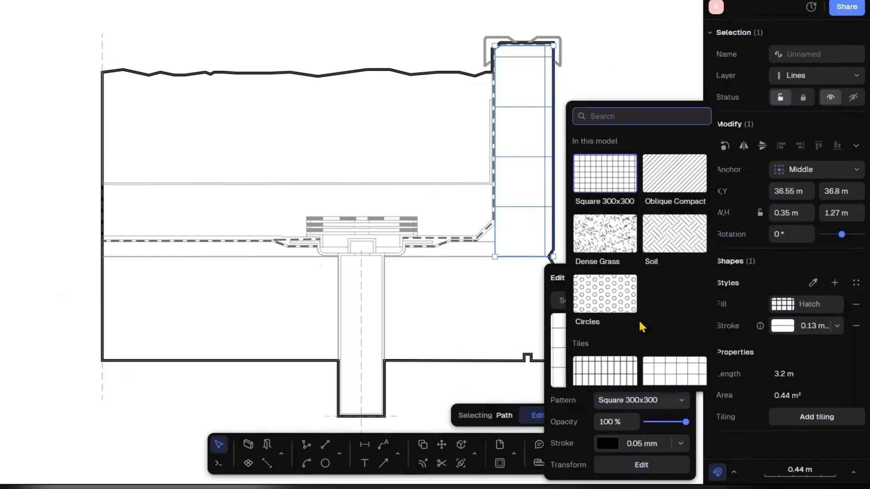
pyautogui.scroll(-10, 645, 293)
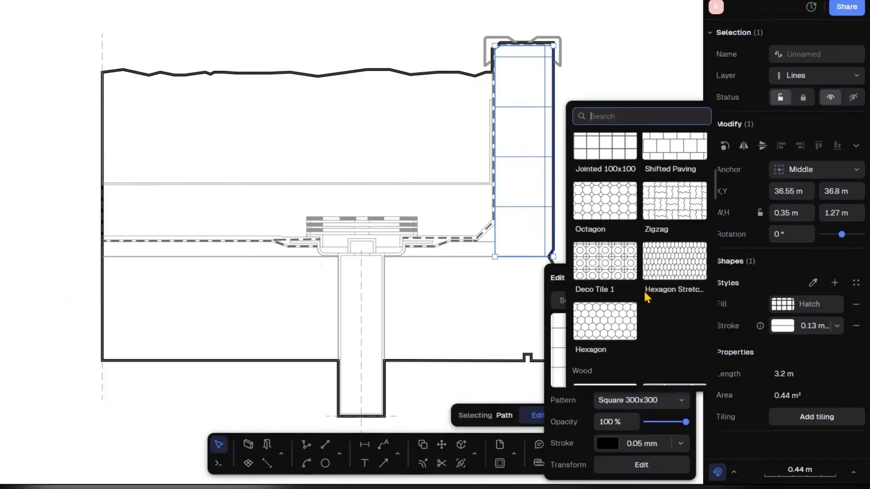
pyautogui.scroll(-8, 646, 297)
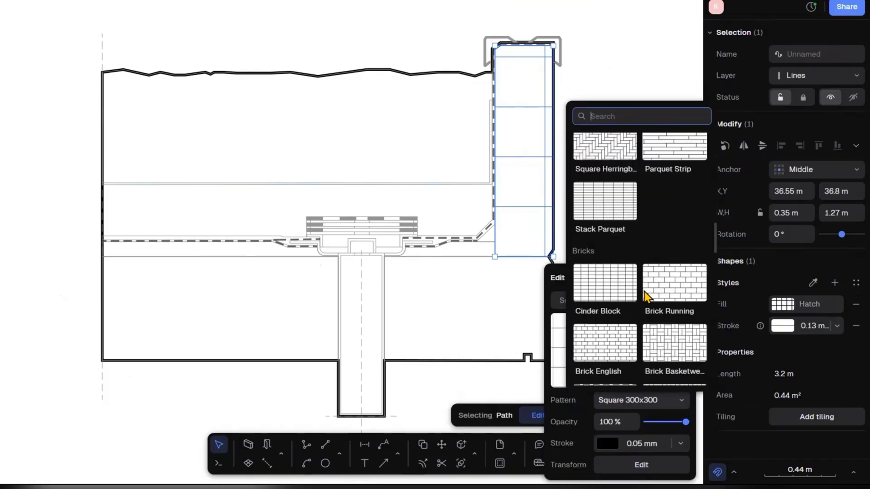
pyautogui.scroll(-7, 647, 297)
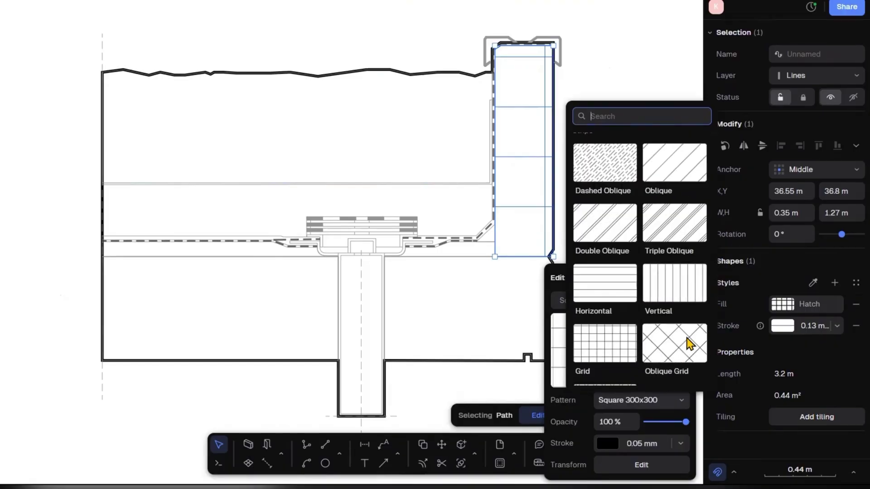
pyautogui.click(687, 343)
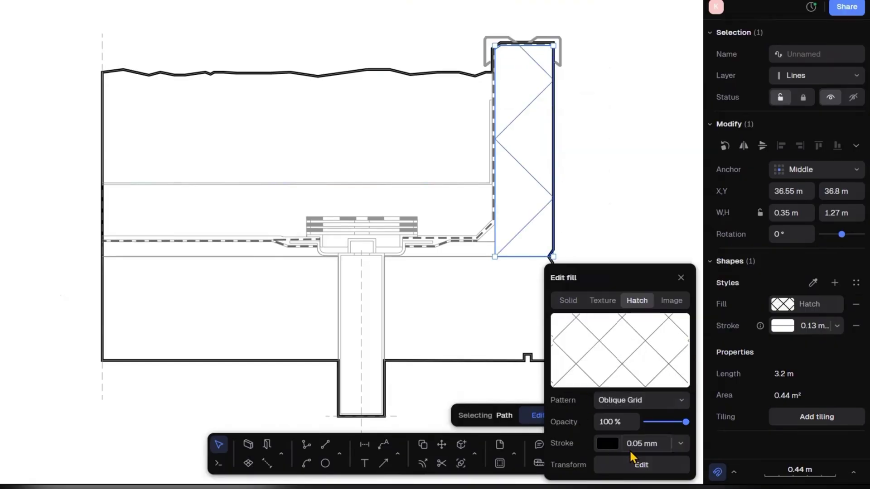
# Reduce the scale of the parapet's hatch and set its line colour to grey 777777
pyautogui.click(636, 464)
pyautogui.click(467, 421)
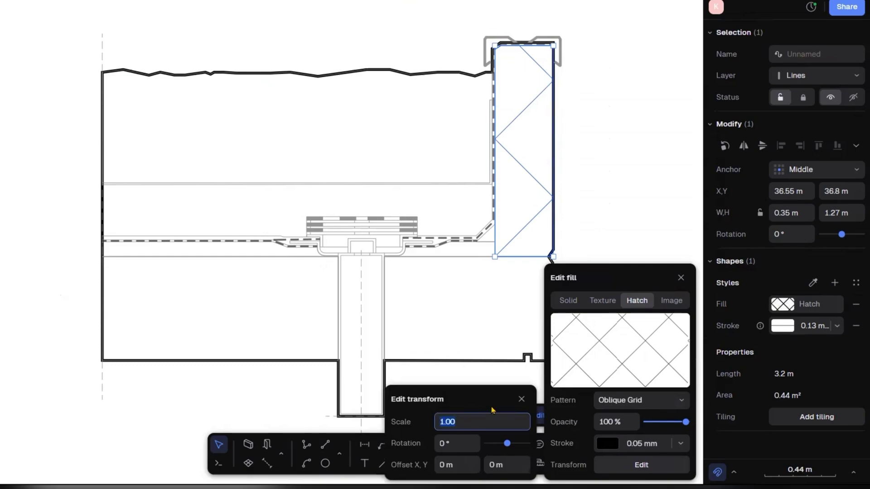
pyautogui.press('Return')
pyautogui.click(471, 425)
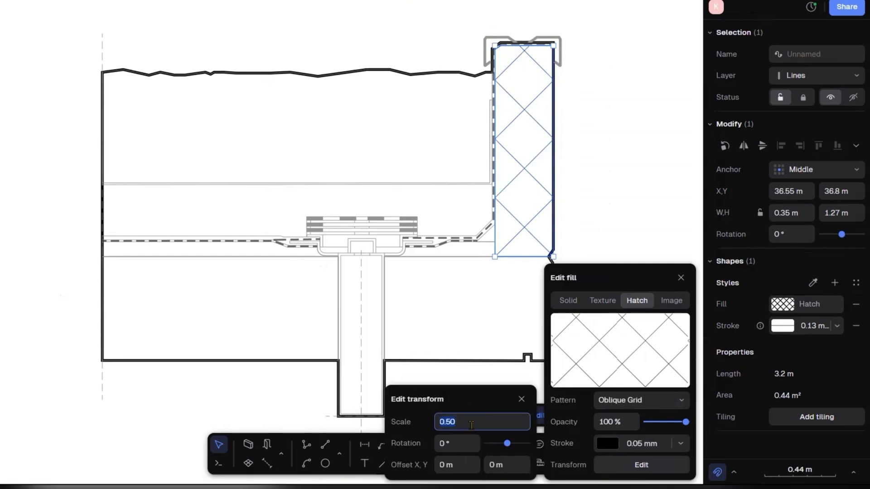
pyautogui.press('Return')
pyautogui.click(658, 175)
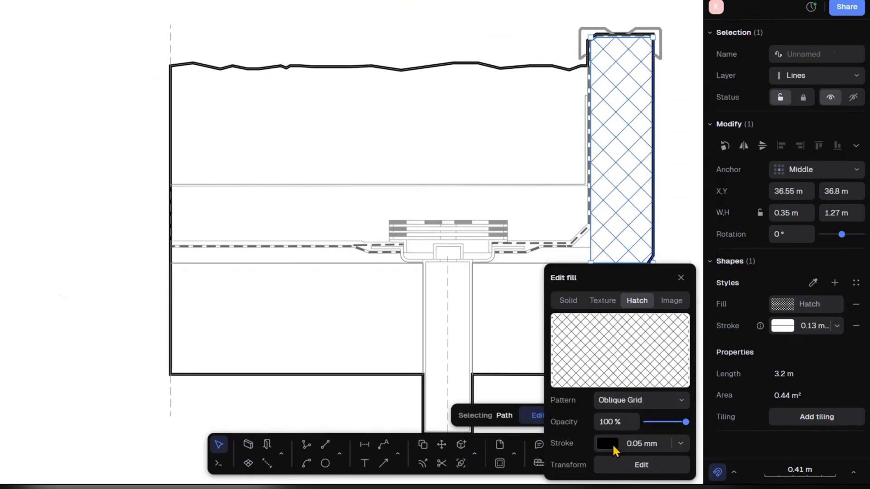
pyautogui.click(612, 444)
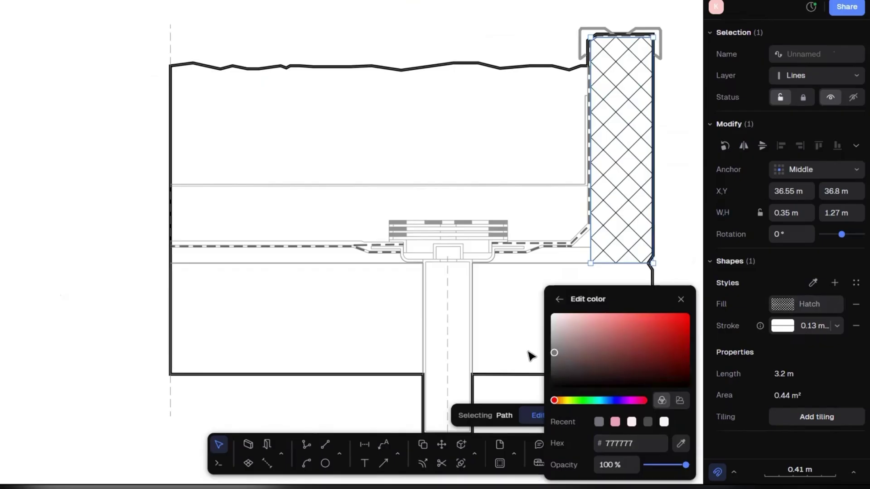
pyautogui.moveTo(527, 351); pyautogui.dragTo(526, 350)
# Copy the parapet's cross-hatch style to the slab sections on both sides of the drain pipe
pyautogui.click(502, 263)
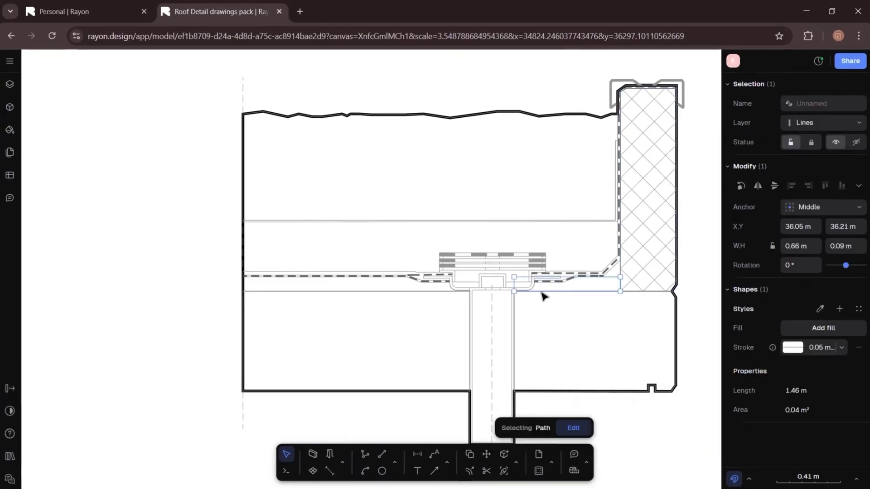
pyautogui.click(652, 390)
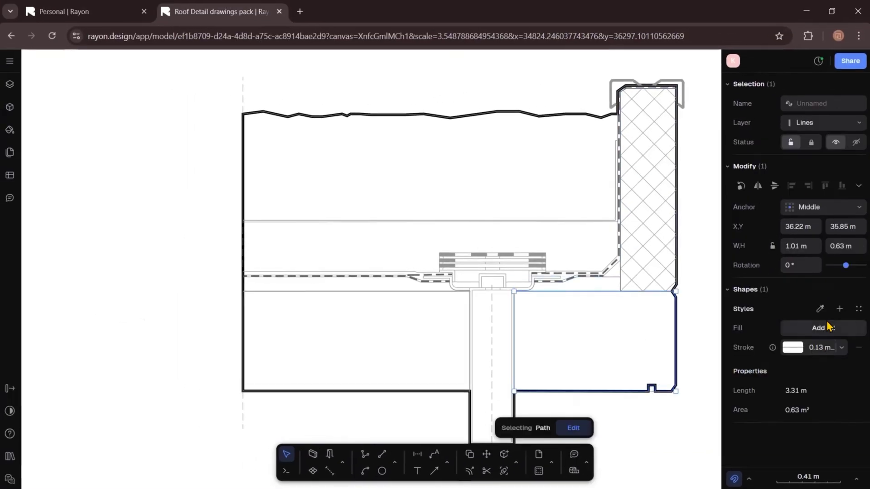
pyautogui.click(820, 308)
pyautogui.click(643, 251)
pyautogui.click(369, 326)
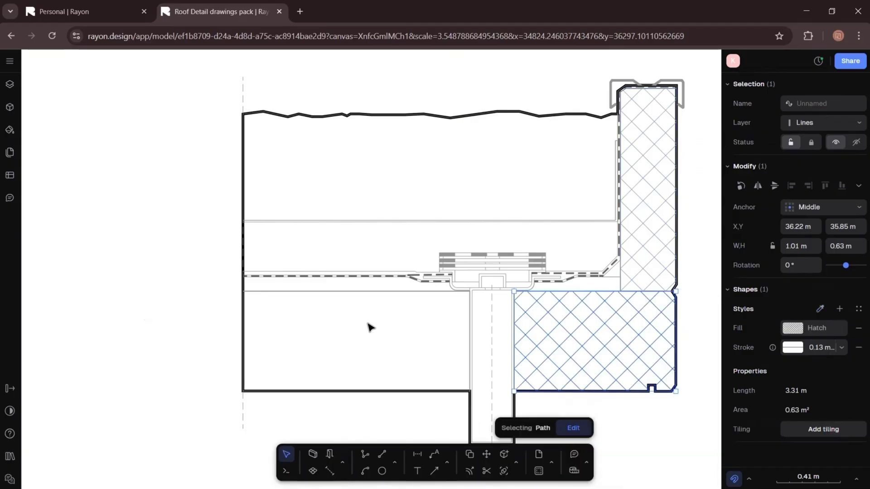
pyautogui.click(243, 337)
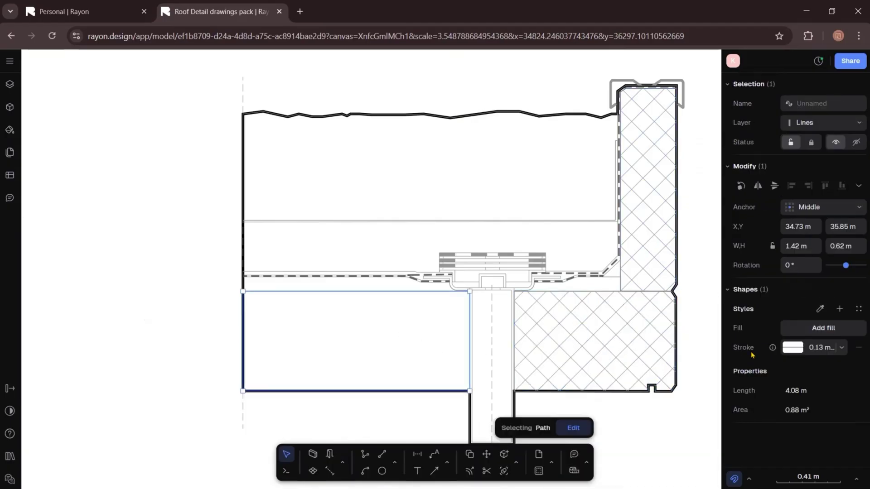
pyautogui.click(820, 310)
pyautogui.click(665, 234)
pyautogui.click(388, 275)
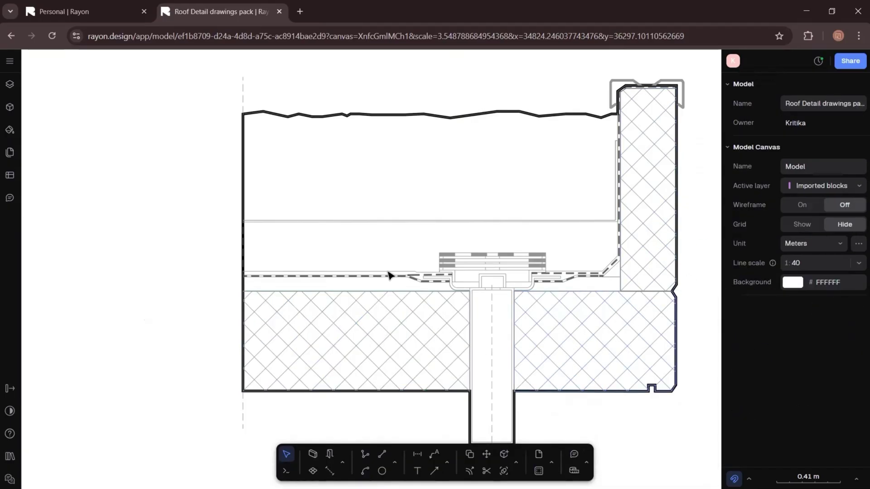
# Fill the thin layer above the longer slab section with the Dense Grass hatch pattern
pyautogui.scroll(3, 246, 287)
pyautogui.moveTo(245, 288); pyautogui.dragTo(170, 227, button='middle')
pyautogui.click(167, 227)
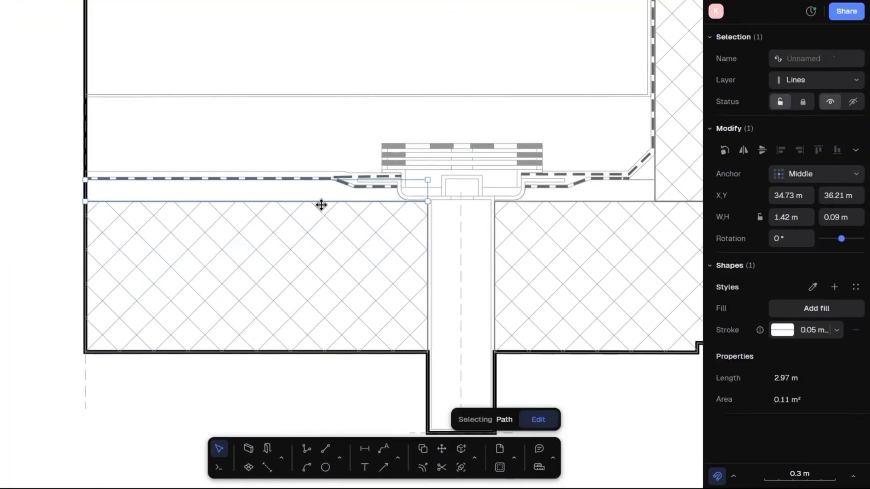
pyautogui.click(812, 309)
pyautogui.click(637, 305)
pyautogui.click(620, 355)
pyautogui.click(605, 238)
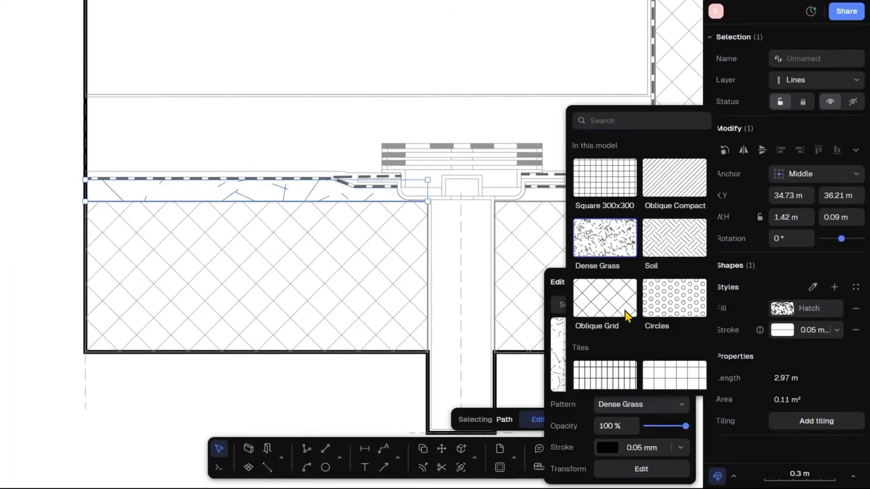
# Set the thin layer's hatch scale to 0.2 and change its line colour to grey
pyautogui.click(641, 469)
pyautogui.click(496, 421)
pyautogui.write('0.2')
pyautogui.press('Return')
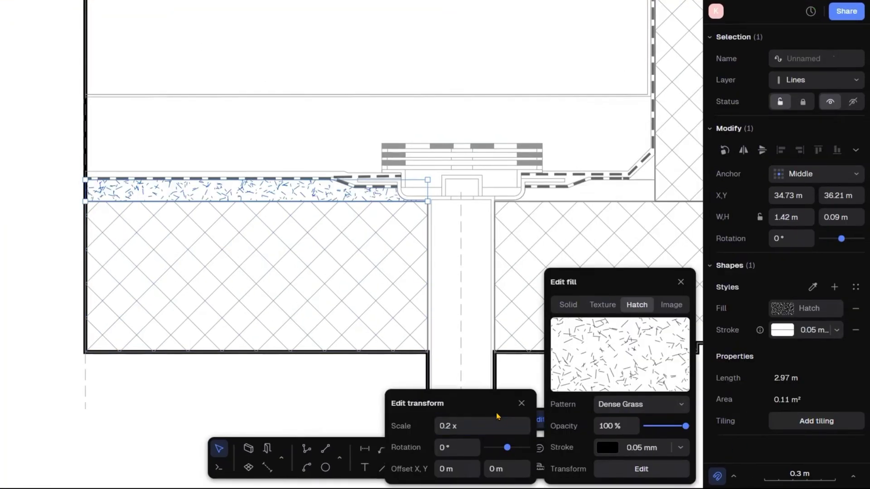
pyautogui.click(607, 447)
pyautogui.click(559, 338)
pyautogui.click(680, 302)
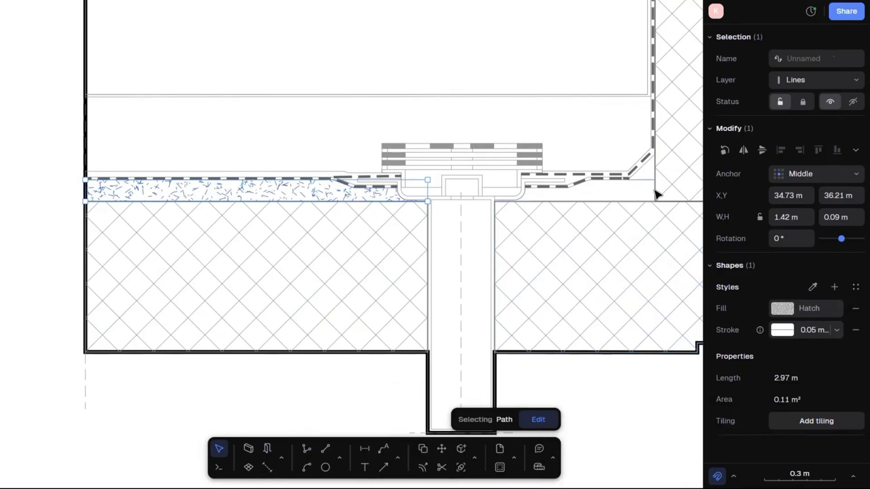
# Copy the Dense Grass hatch style to the thin layer between the drain and the parapet
pyautogui.click(654, 193)
pyautogui.click(812, 286)
pyautogui.click(342, 186)
pyautogui.click(680, 282)
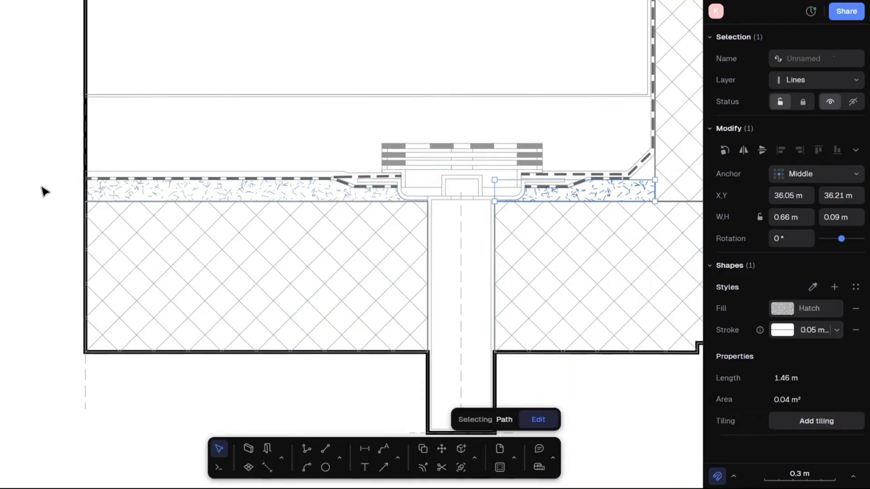
pyautogui.click(41, 188)
# Fill the triangular fillet at the parapet base with the Oblique Compact hatch at 0.2 scale
pyautogui.click(644, 167)
pyautogui.click(844, 304)
pyautogui.click(636, 304)
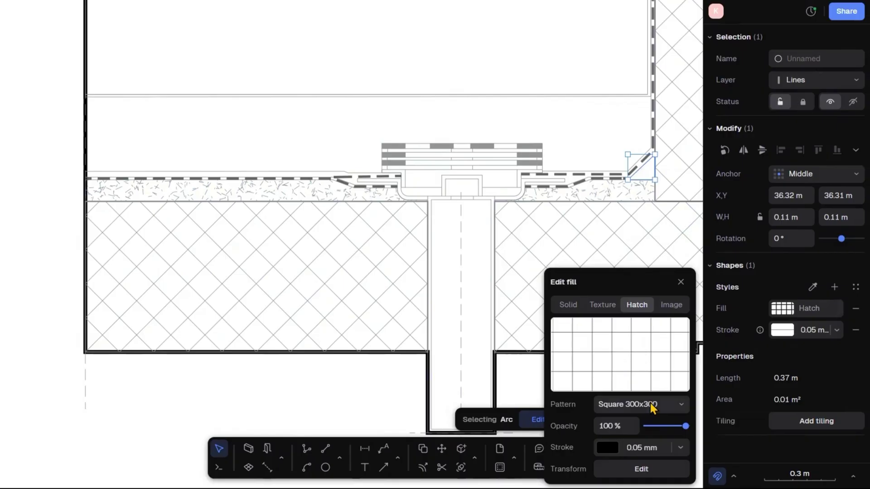
pyautogui.click(650, 405)
pyautogui.click(675, 179)
pyautogui.click(641, 469)
pyautogui.click(469, 425)
pyautogui.press('BackSpace')
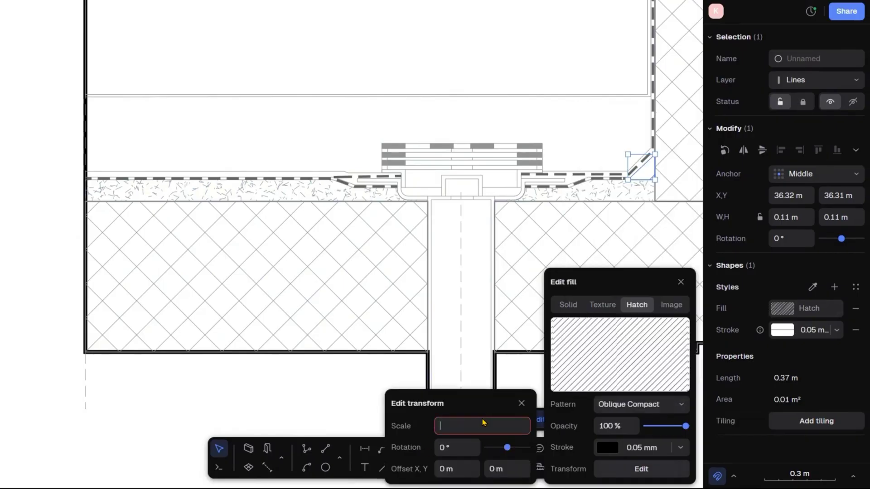
pyautogui.write('0.2')
pyautogui.press('Return')
pyautogui.click(7, 226)
# Change the triangular fillet's hatch line colour to grey
pyautogui.click(648, 171)
pyautogui.click(782, 308)
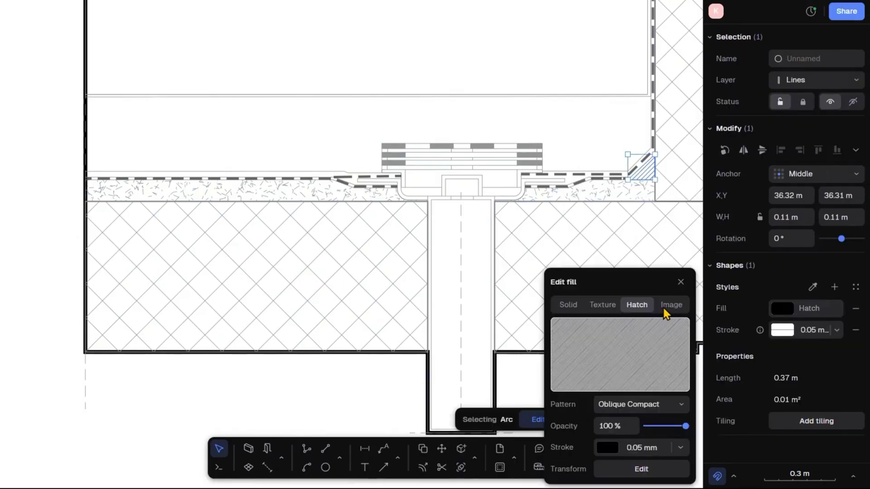
pyautogui.click(612, 446)
pyautogui.click(554, 336)
pyautogui.click(332, 396)
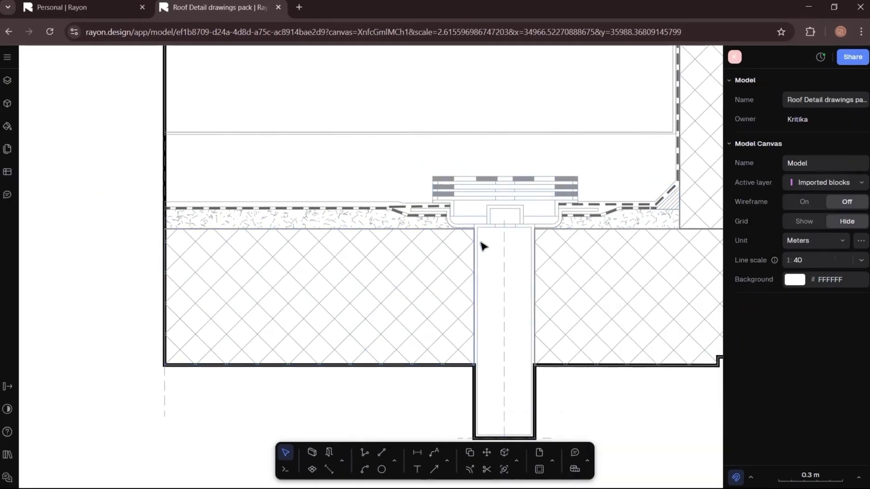
# Trace a path from the cut end above the membrane, along the layer's top to the parapet and down the corner slope
pyautogui.press('p')
pyautogui.scroll(5, 191, 181)
pyautogui.click(50, 291)
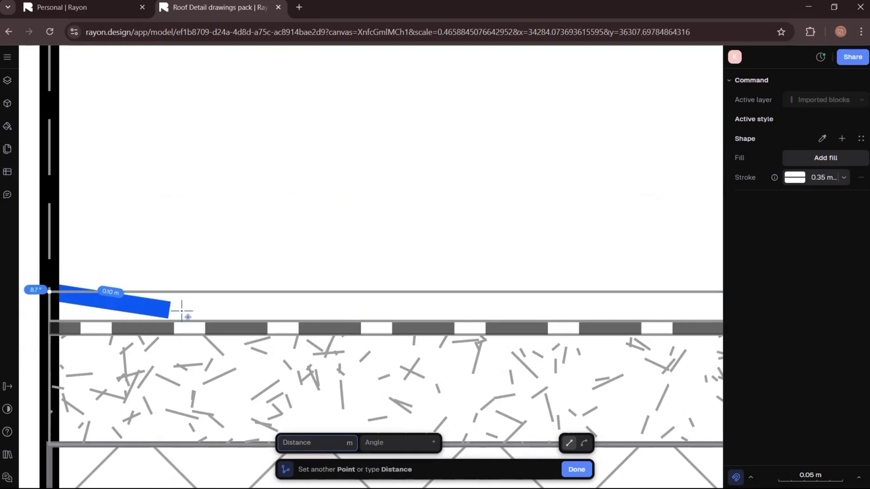
pyautogui.scroll(-4, 180, 310)
pyautogui.click(146, 203)
pyautogui.scroll(-4, 130, 243)
pyautogui.scroll(10, 337, 237)
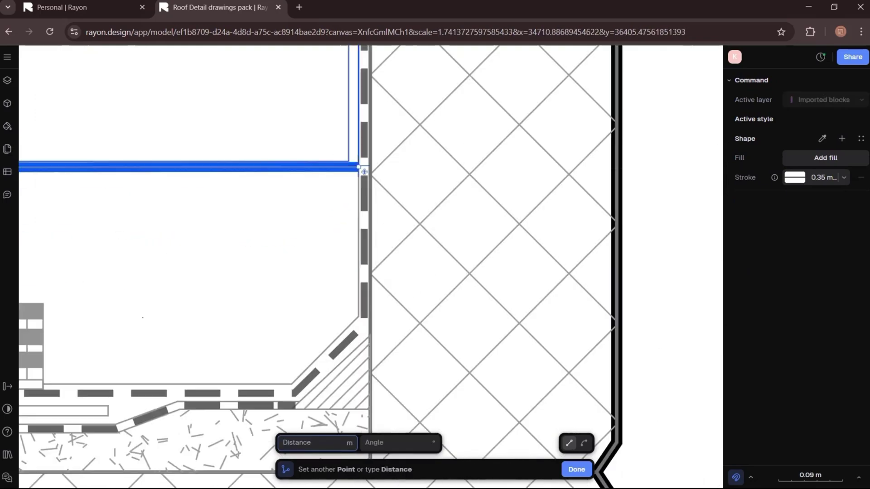
pyautogui.click(358, 167)
pyautogui.click(358, 316)
pyautogui.click(292, 384)
# Continue the path along the membrane, around the top of the drain block and back to the cut end
pyautogui.moveTo(203, 360); pyautogui.dragTo(491, 305, button='middle')
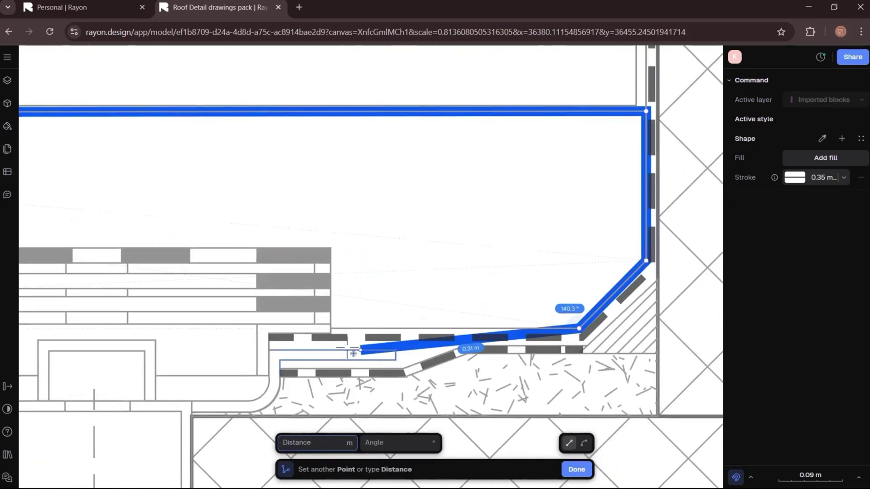
pyautogui.click(331, 327)
pyautogui.click(331, 247)
pyautogui.moveTo(168, 257); pyautogui.dragTo(588, 248, button='middle')
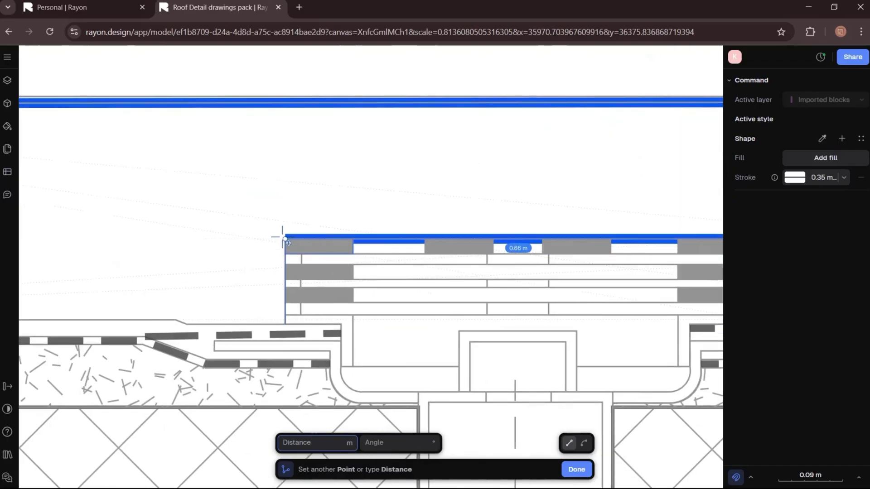
pyautogui.click(284, 237)
pyautogui.click(286, 326)
pyautogui.scroll(4, 193, 326)
pyautogui.click(193, 326)
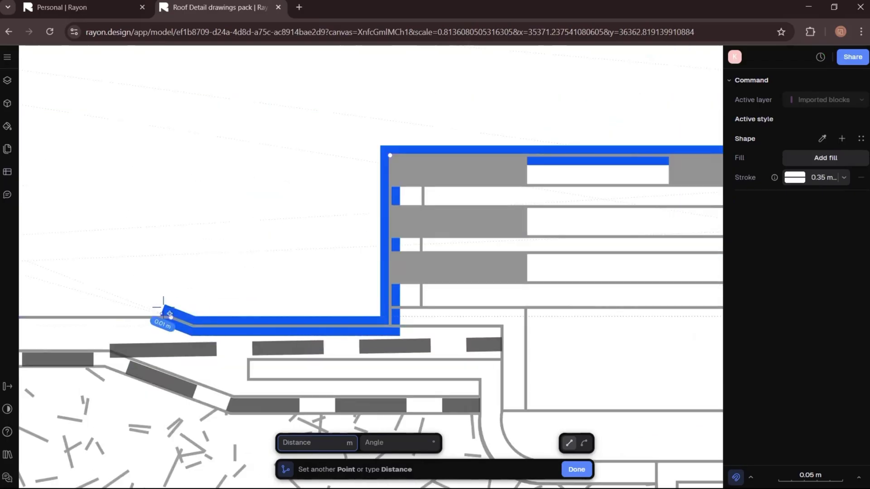
pyautogui.moveTo(43, 291); pyautogui.dragTo(568, 272, button='middle')
pyautogui.scroll(-8, 438, 251)
pyautogui.click(266, 257)
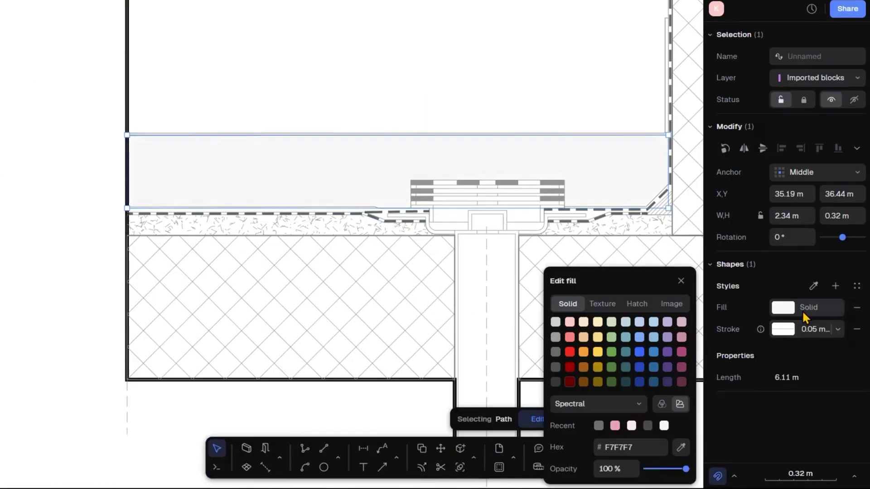
# Fill the traced drainage layer above the membrane with the Stones hatch pattern
pyautogui.click(636, 304)
pyautogui.click(639, 404)
pyautogui.scroll(-10, 660, 252)
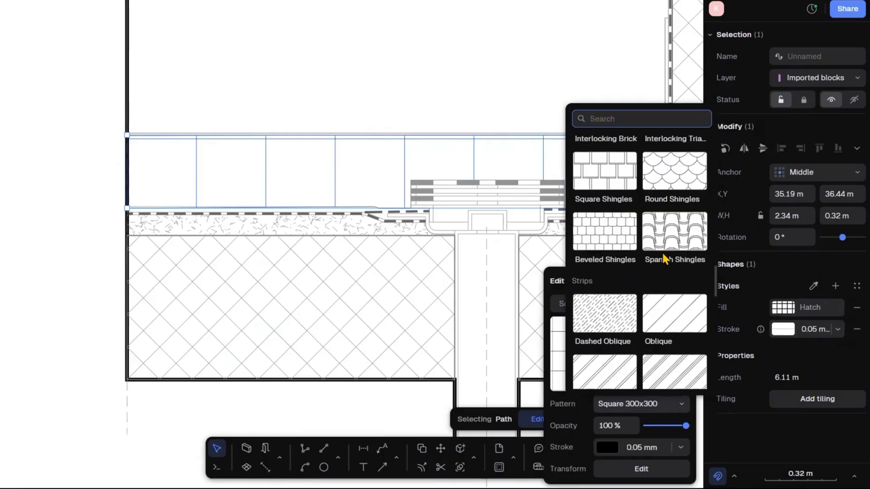
pyautogui.scroll(-3, 662, 258)
pyautogui.scroll(6, 663, 256)
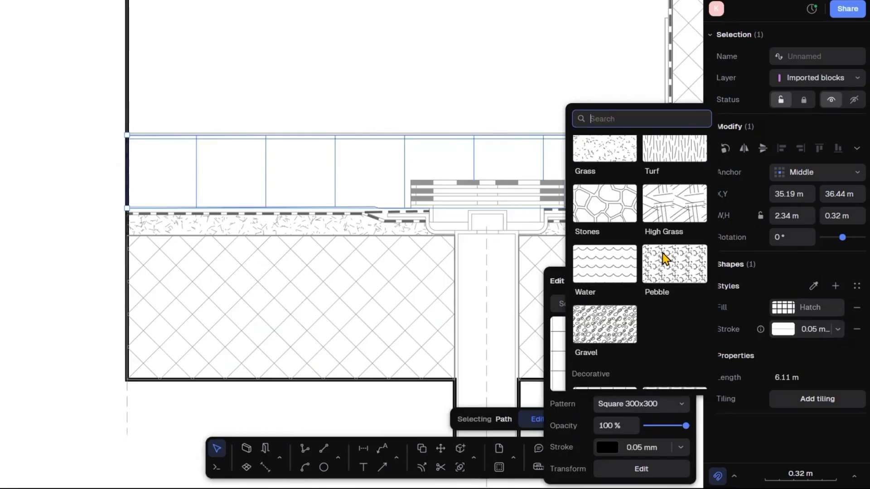
pyautogui.click(610, 199)
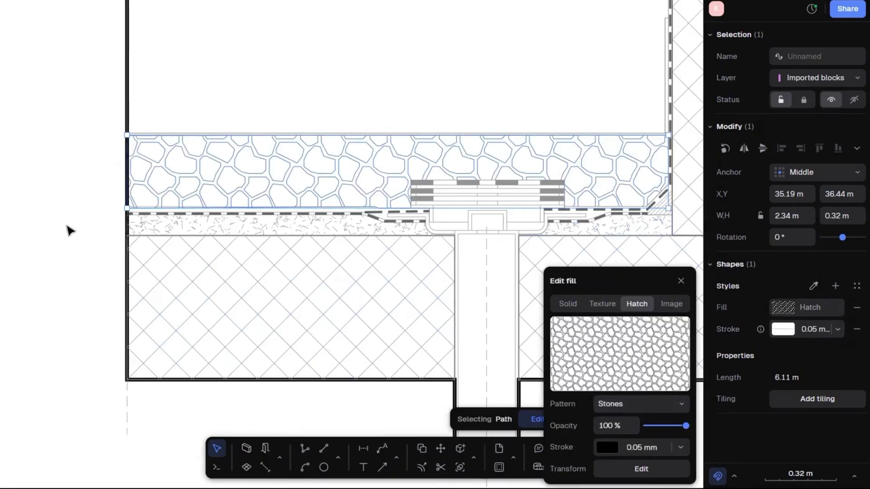
pyautogui.click(70, 231)
# Change the line colour of the Stones hatch in the drainage layer to grey
pyautogui.click(258, 177)
pyautogui.click(783, 307)
pyautogui.click(607, 447)
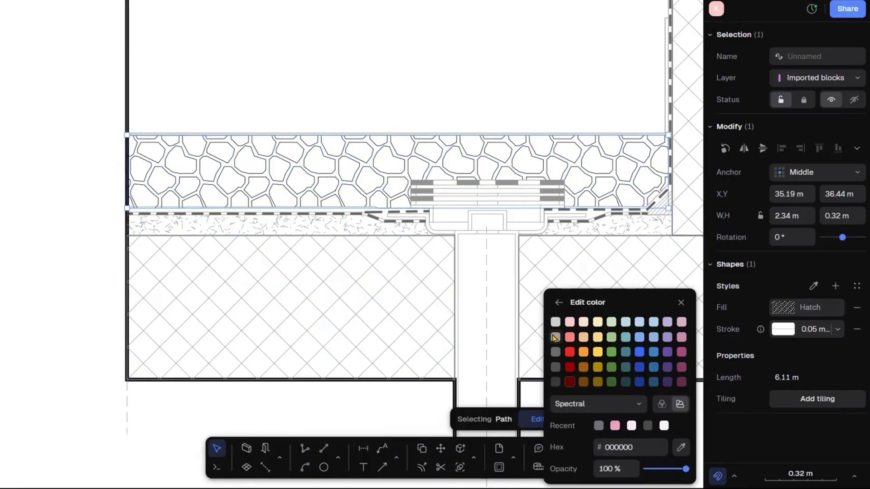
pyautogui.click(554, 337)
pyautogui.click(86, 194)
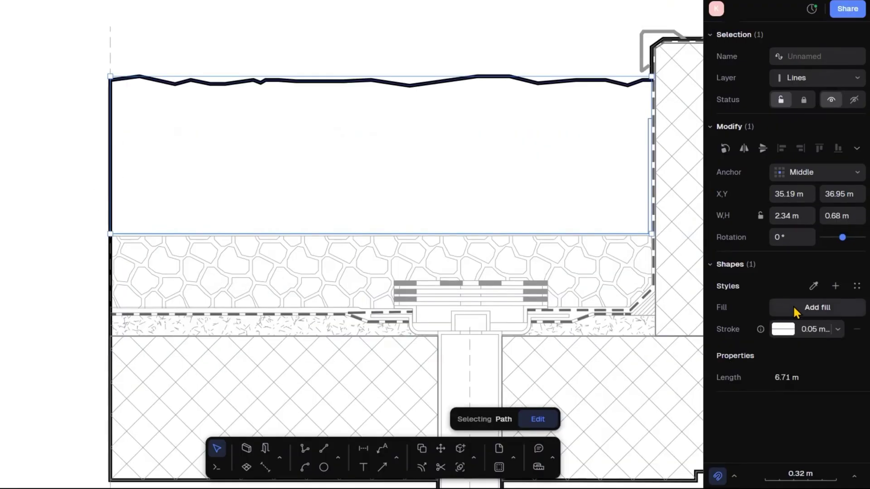
# Fill the soil layer above the stones with the Dense Grass hatch at 0.5 scale
pyautogui.click(793, 307)
pyautogui.click(633, 305)
pyautogui.click(635, 402)
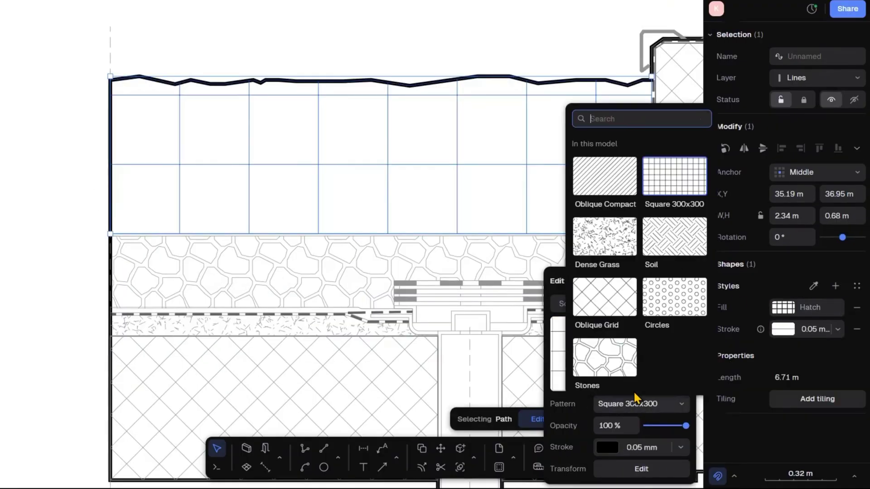
pyautogui.click(605, 237)
pyautogui.click(641, 469)
pyautogui.click(472, 424)
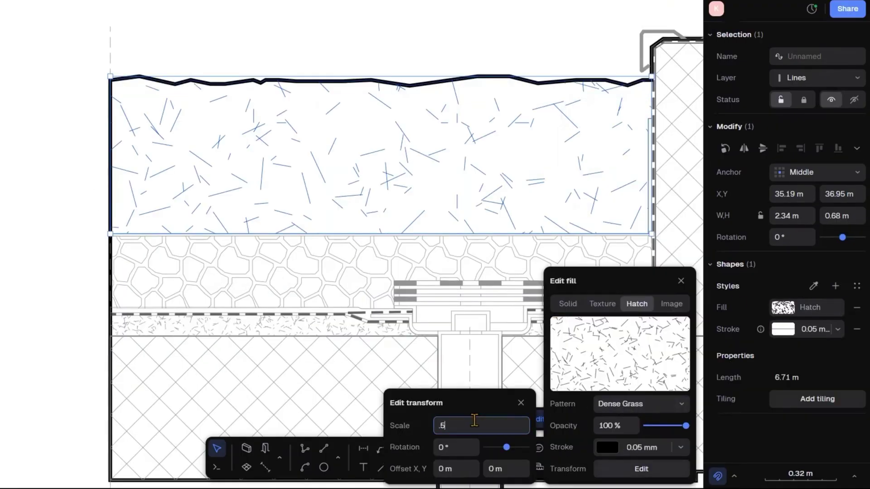
pyautogui.write('.5')
pyautogui.press('Return')
pyautogui.click(33, 190)
# Change the line colour of the soil layer's Dense Grass hatch to grey
pyautogui.click(247, 172)
pyautogui.click(783, 307)
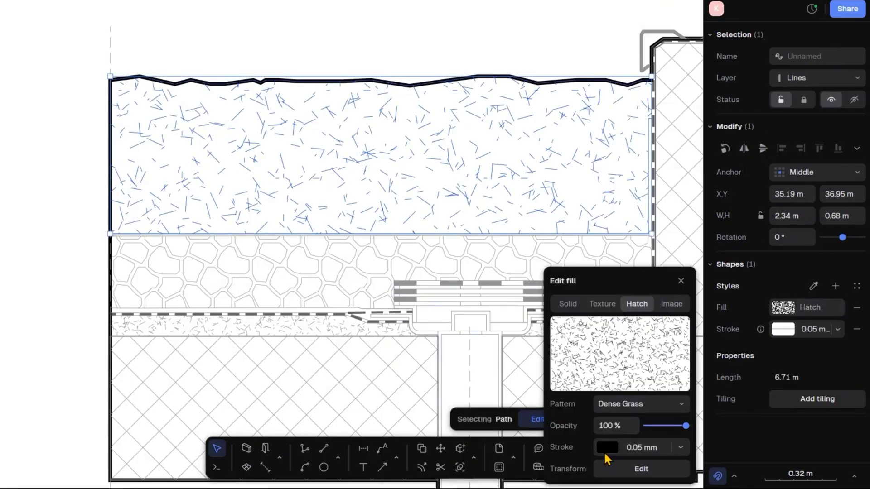
pyautogui.click(606, 449)
pyautogui.click(557, 338)
pyautogui.click(65, 187)
# Insert the Plant block from the current model's blocks and stand it on the soil surface near the parapet
pyautogui.scroll(-3, 118, 262)
pyautogui.moveTo(118, 262); pyautogui.dragTo(152, 219, button='middle')
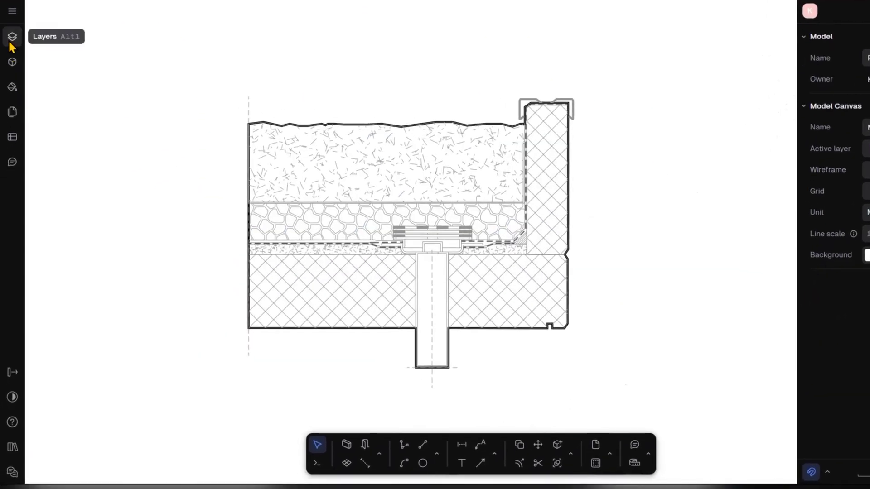
pyautogui.click(15, 61)
pyautogui.click(145, 93)
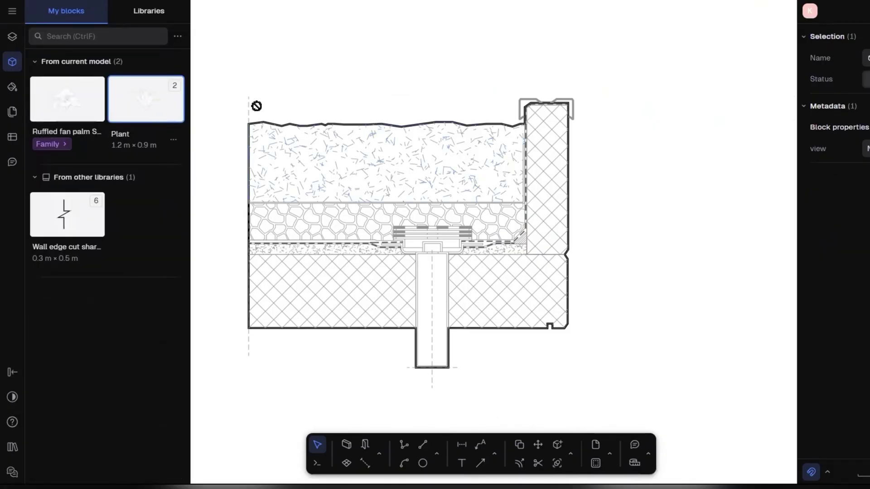
pyautogui.moveTo(419, 59); pyautogui.dragTo(440, 86)
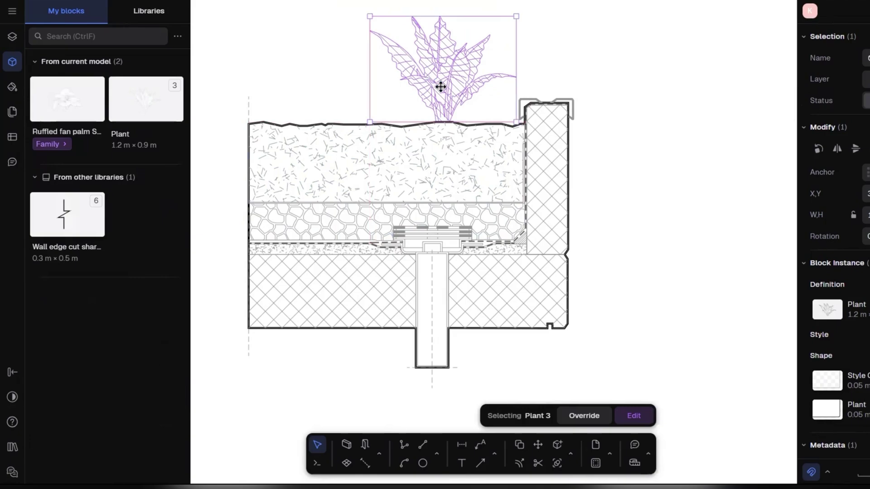
pyautogui.click(314, 77)
# Scale the Ruffled fan palm block down to about 0.93 by 0.68 m and seat it on the soil beside the larger plant
pyautogui.scroll(-5, 678, 109)
pyautogui.scroll(5, 528, 105)
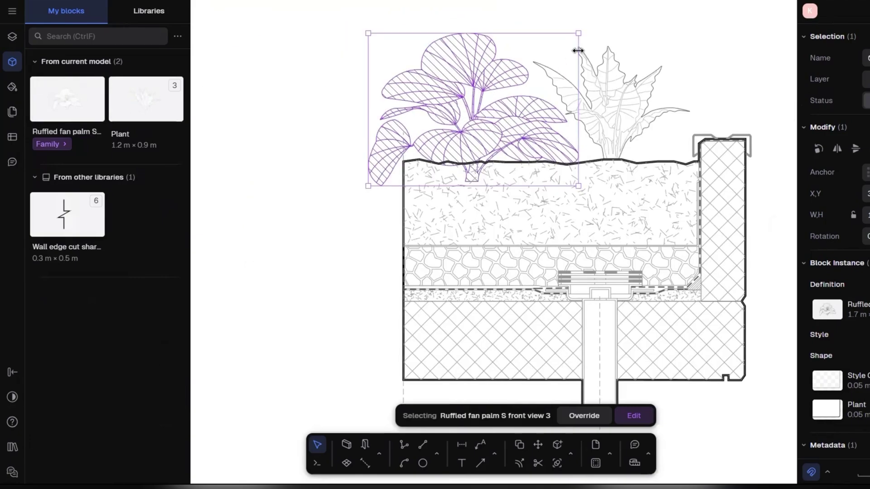
pyautogui.moveTo(578, 33); pyautogui.dragTo(475, 101)
pyautogui.moveTo(439, 125); pyautogui.dragTo(487, 115)
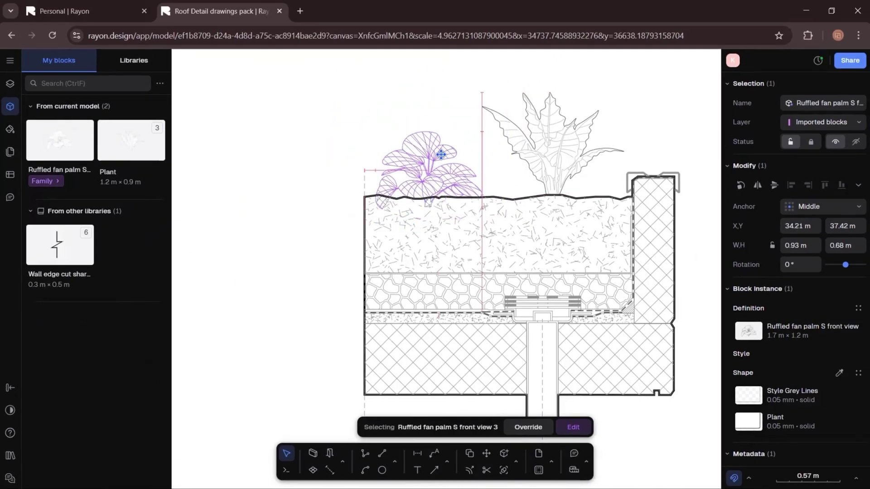
pyautogui.moveTo(440, 155); pyautogui.dragTo(450, 146)
pyautogui.press('Escape')
# Draw a zigzagging root shape with the Curve tool, starting at the fan palm's stem base and running down through the soil
pyautogui.scroll(1, 600, 219)
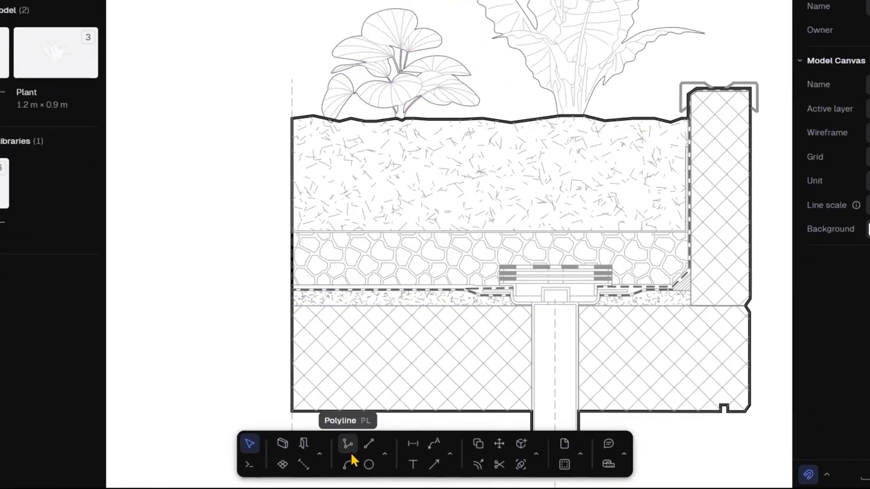
pyautogui.click(395, 461)
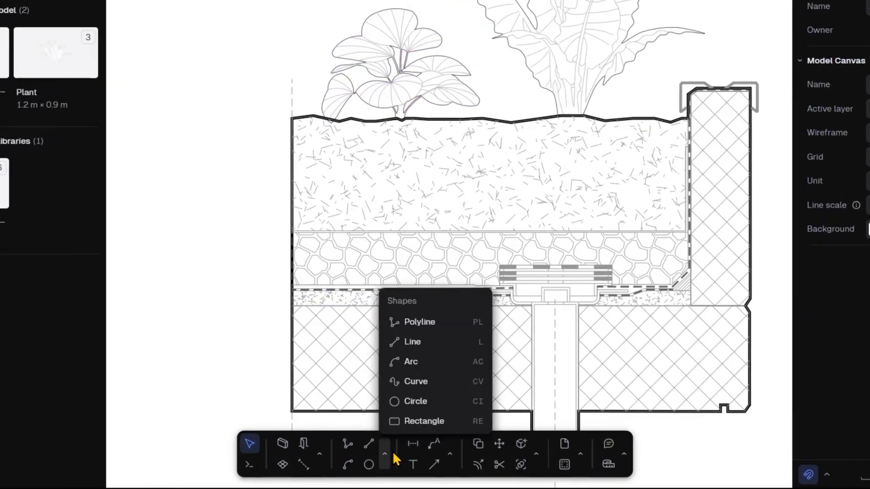
pyautogui.click(398, 384)
pyautogui.scroll(5, 431, 103)
pyautogui.click(432, 103)
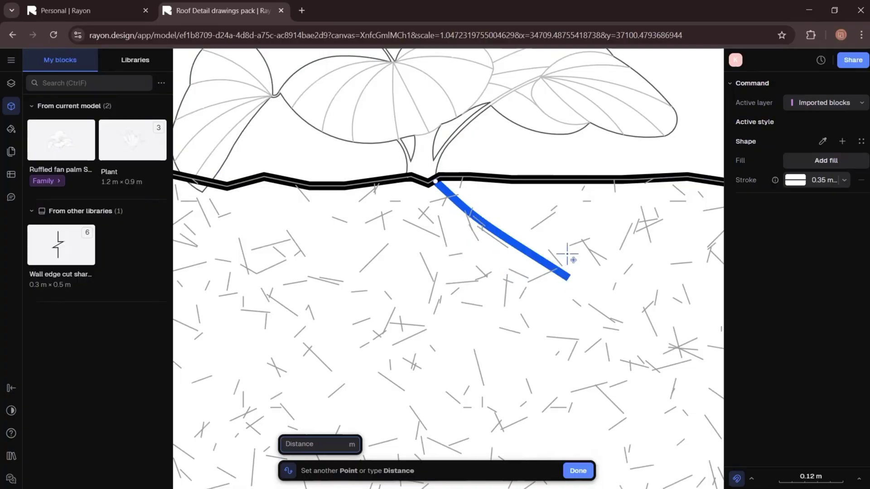
pyautogui.click(619, 226)
pyautogui.click(506, 253)
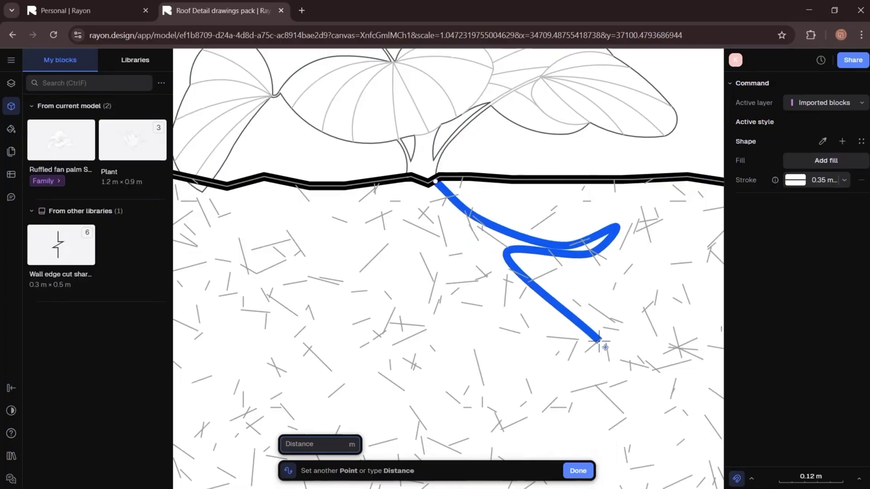
pyautogui.click(598, 341)
pyautogui.click(665, 283)
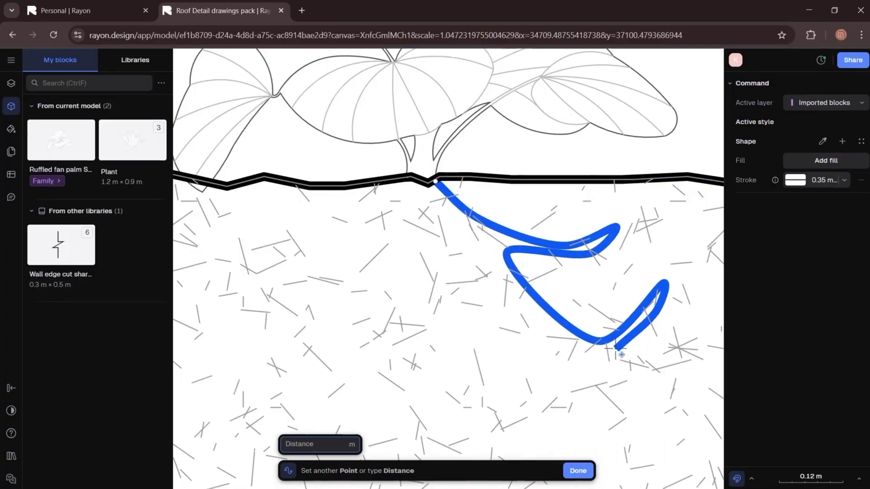
pyautogui.click(538, 325)
pyautogui.click(647, 398)
pyautogui.scroll(-5, 582, 327)
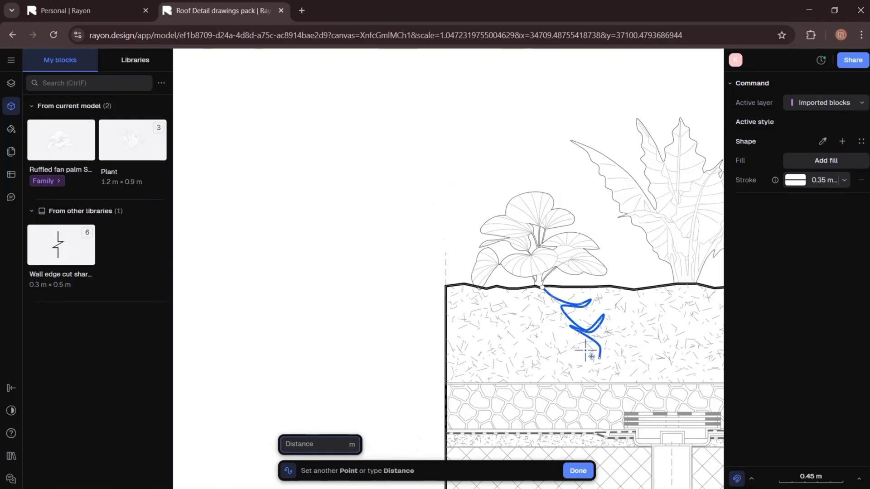
pyautogui.scroll(5, 591, 357)
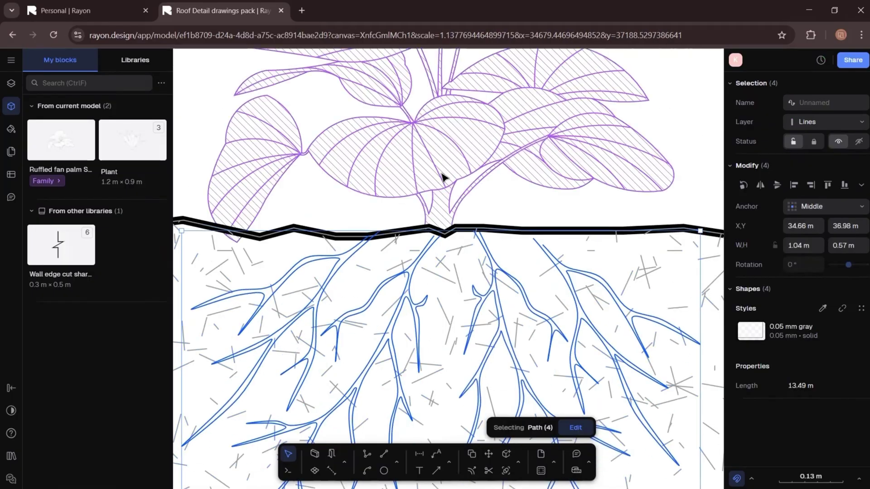
# Copy the four root paths from below the fan palm to below the larger plant and adjust the copied roots there
pyautogui.scroll(-5, 443, 177)
pyautogui.moveTo(331, 212); pyautogui.dragTo(482, 209)
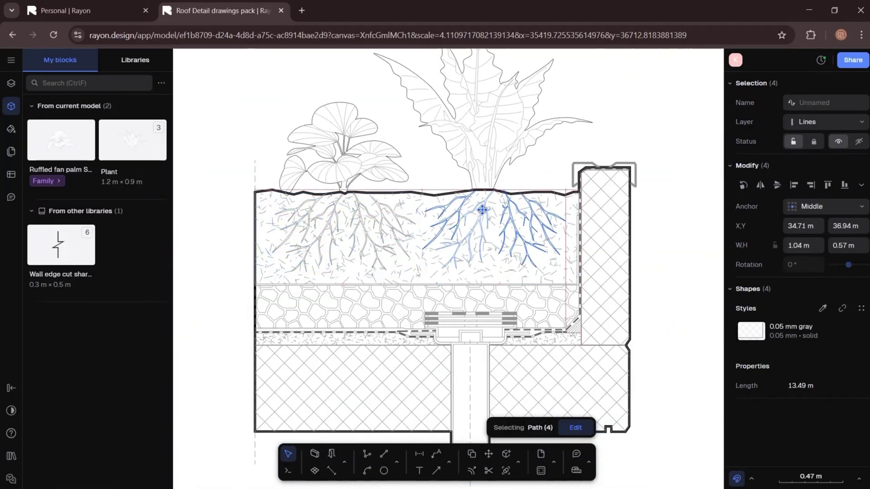
pyautogui.press('Escape')
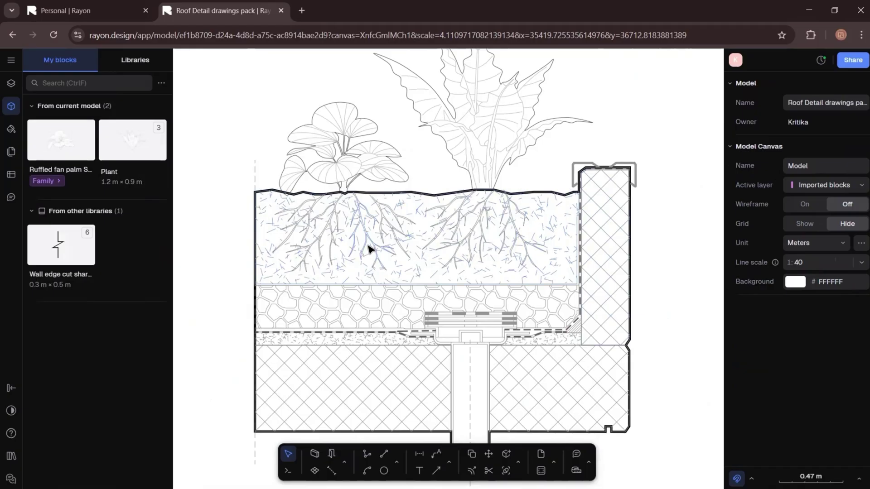
pyautogui.click(470, 240)
pyautogui.keyDown('shift'); pyautogui.click(520, 256); pyautogui.keyUp('shift')
pyautogui.keyDown('shift'); pyautogui.click(446, 224); pyautogui.keyUp('shift')
pyautogui.moveTo(546, 270); pyautogui.dragTo(504, 242)
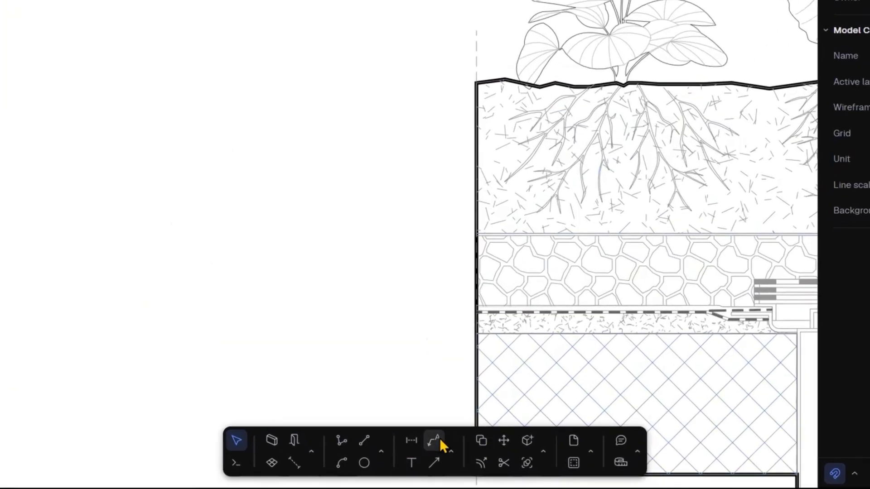
# Add a horizontal leader labelled "Plant Soil" at the soil layer's cut edge and change its arrowhead to a dot
pyautogui.click(436, 453)
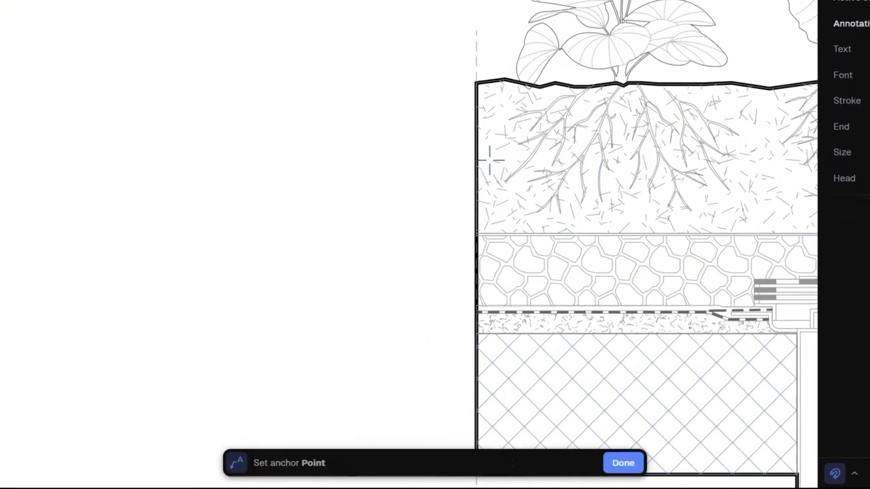
pyautogui.click(475, 142)
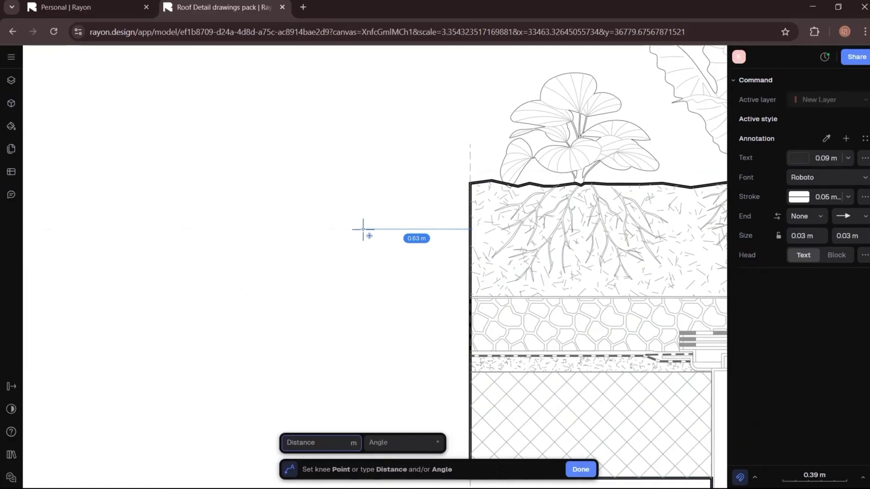
pyautogui.click(363, 229)
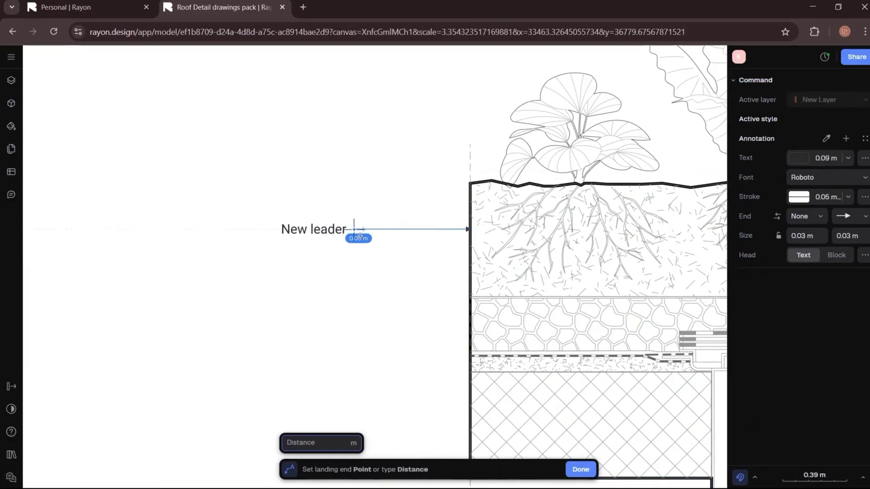
pyautogui.click(359, 231)
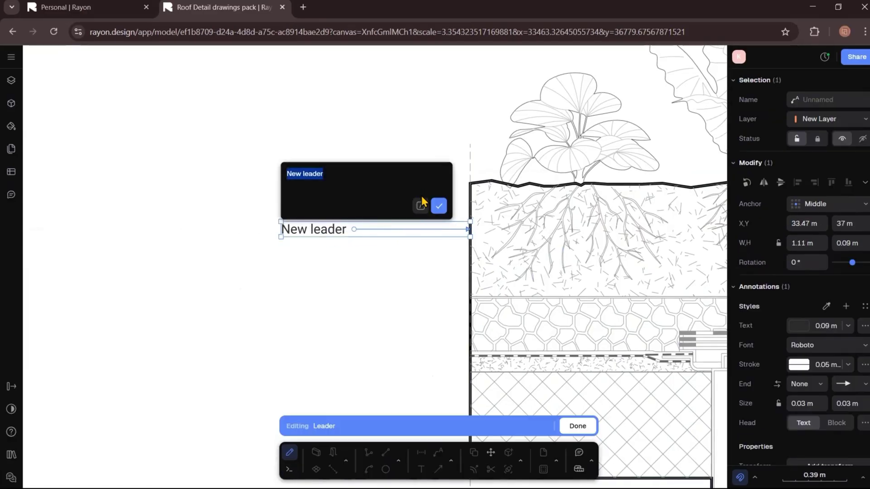
pyautogui.write('Plant Soil')
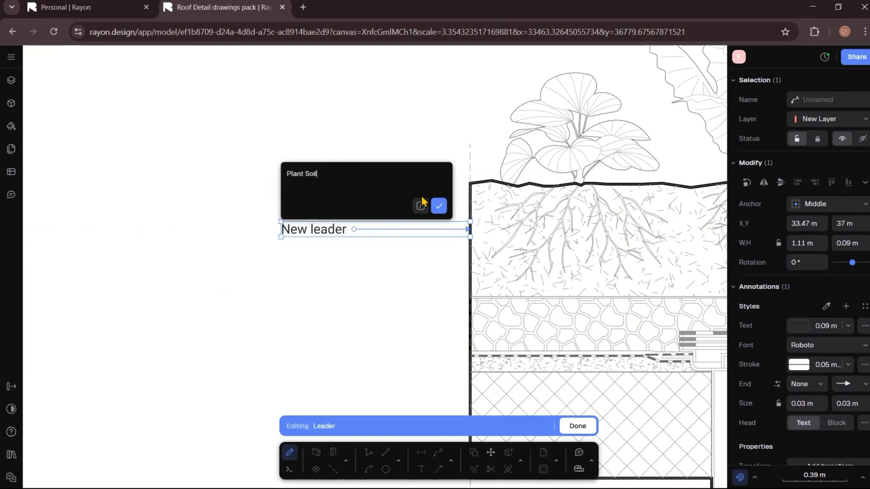
pyautogui.click(439, 206)
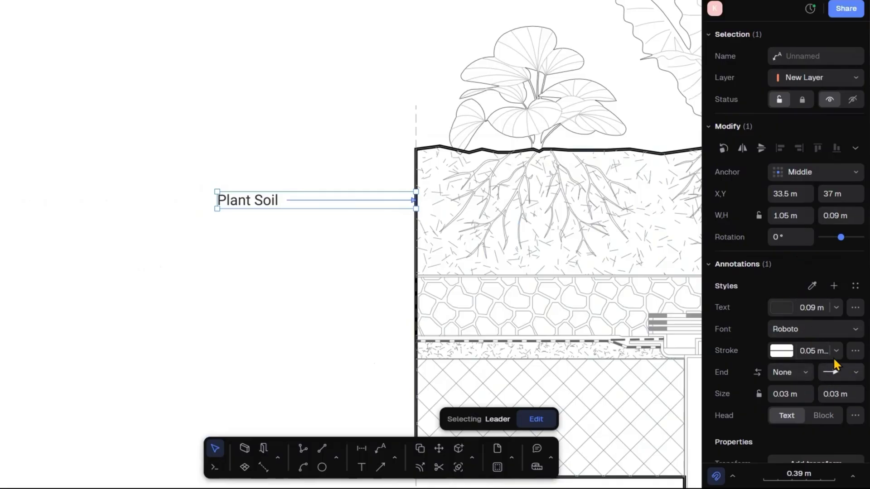
pyautogui.click(847, 376)
pyautogui.click(833, 306)
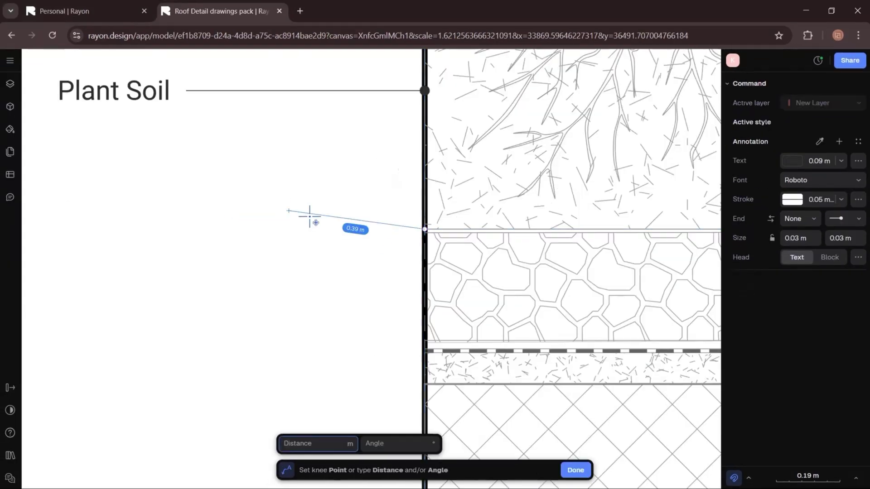
# Add a leader labelled "Filtered fabric" at the line between the soil and the stone layer
pyautogui.scroll(-2, 244, 185)
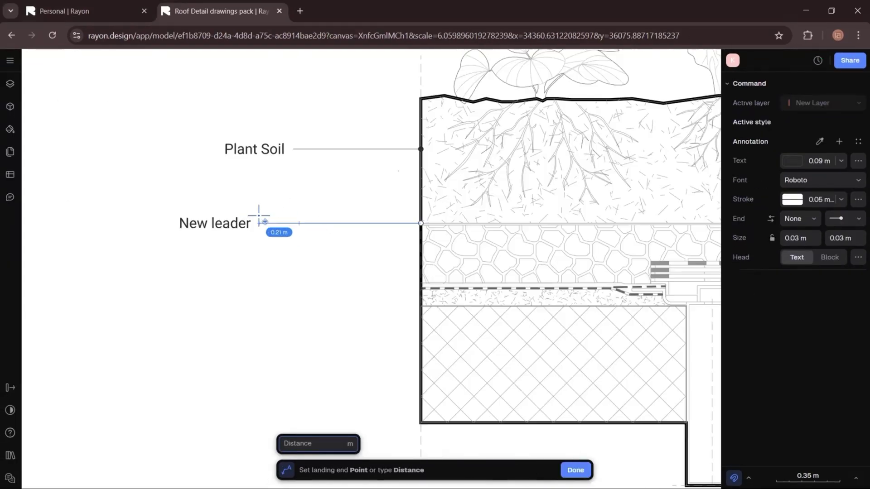
pyautogui.click(265, 222)
pyautogui.press('BackSpace')
pyautogui.write('Filtered')
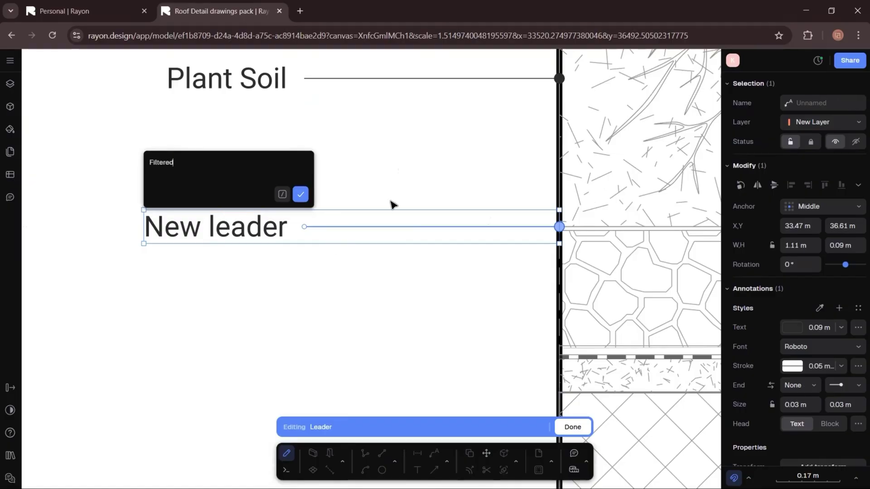
pyautogui.write('bric')
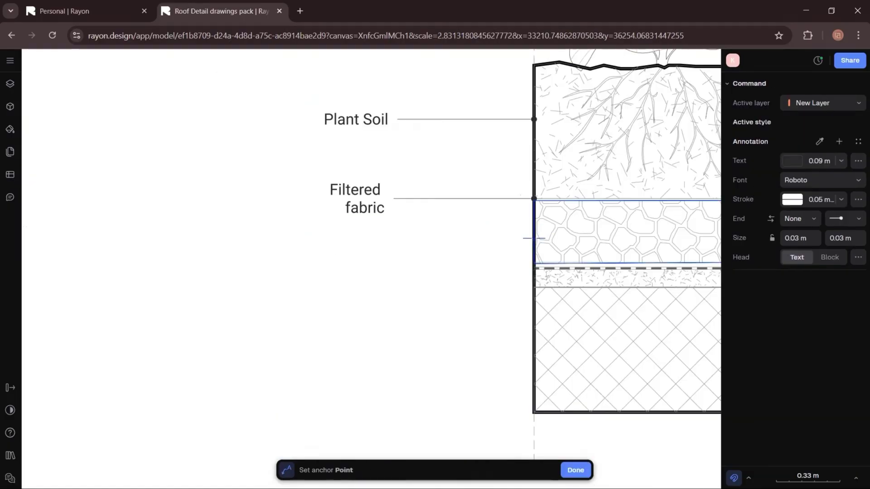
# Add a horizontal leader labelled "Drainage gravel" at the stone layer's cut edge
pyautogui.click(533, 238)
pyautogui.click(397, 239)
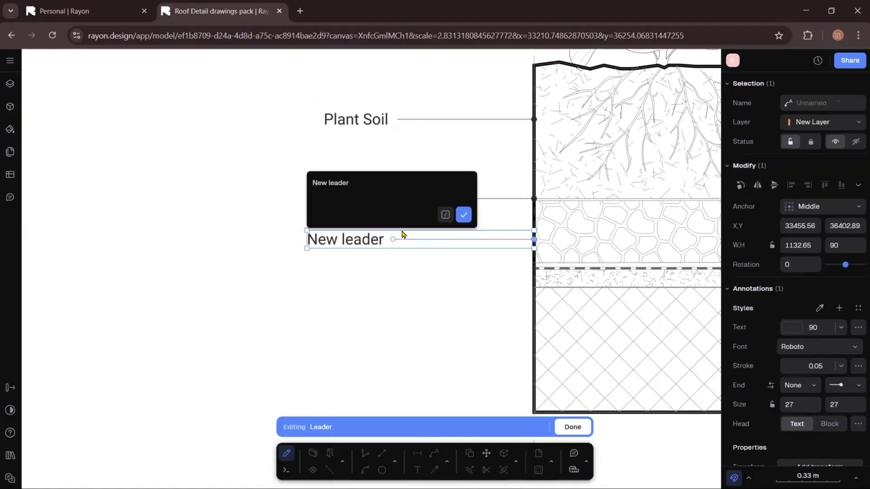
pyautogui.press('BackSpace')
pyautogui.write('Drainage grav')
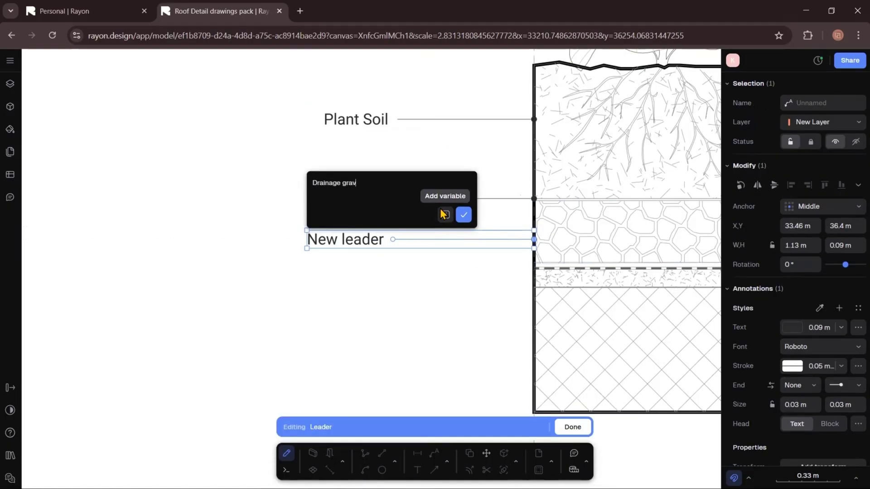
pyautogui.write('el')
pyautogui.click(463, 214)
pyautogui.click(423, 306)
# Add a horizontal leader labelled "Anti- root membrane" at the thin line just below the stone layer
pyautogui.click(434, 452)
pyautogui.scroll(4, 535, 261)
pyautogui.click(541, 269)
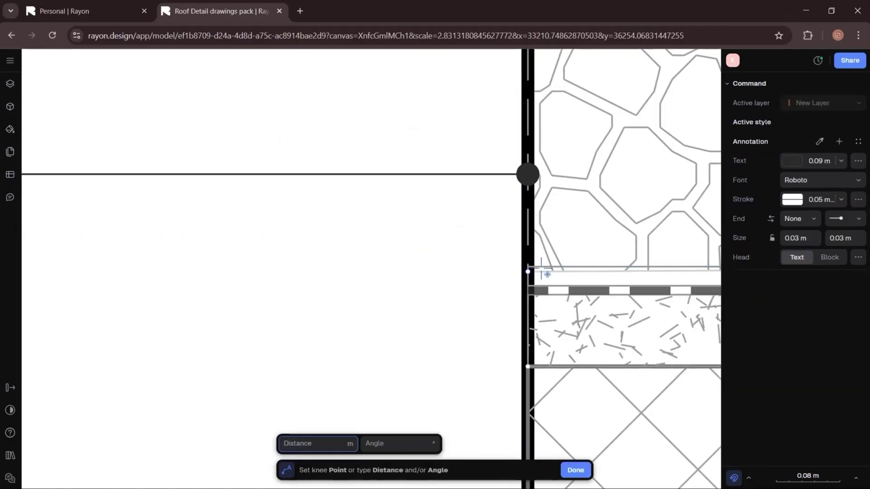
pyautogui.click(419, 254)
pyautogui.write('Anti- root membrane')
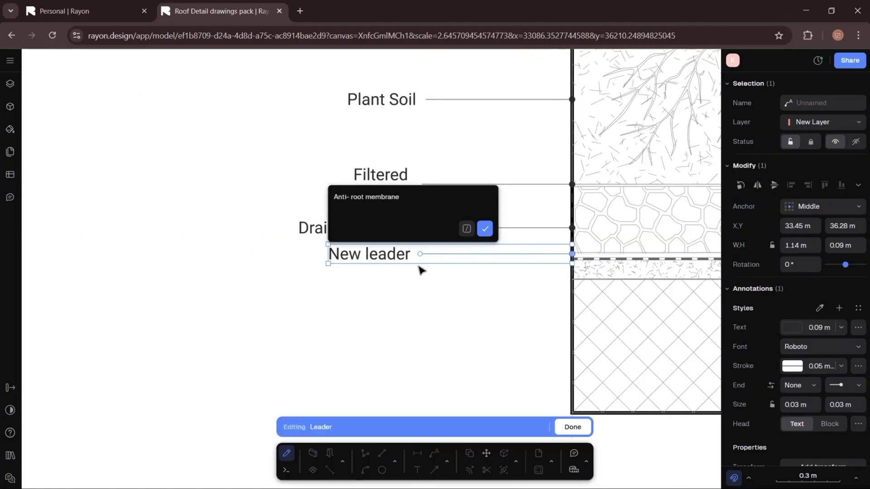
pyautogui.press('Return')
pyautogui.press('Escape')
# Add an elbowed leader labelled "Waterproofing Membrane" from the thick dashed line, with its text below the anti-root membrane label
pyautogui.click(434, 453)
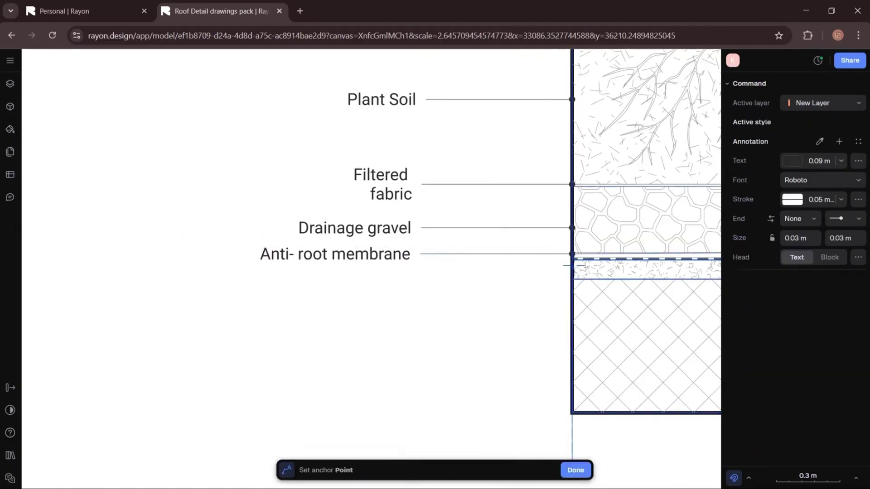
pyautogui.click(606, 261)
pyautogui.click(607, 334)
pyautogui.click(235, 334)
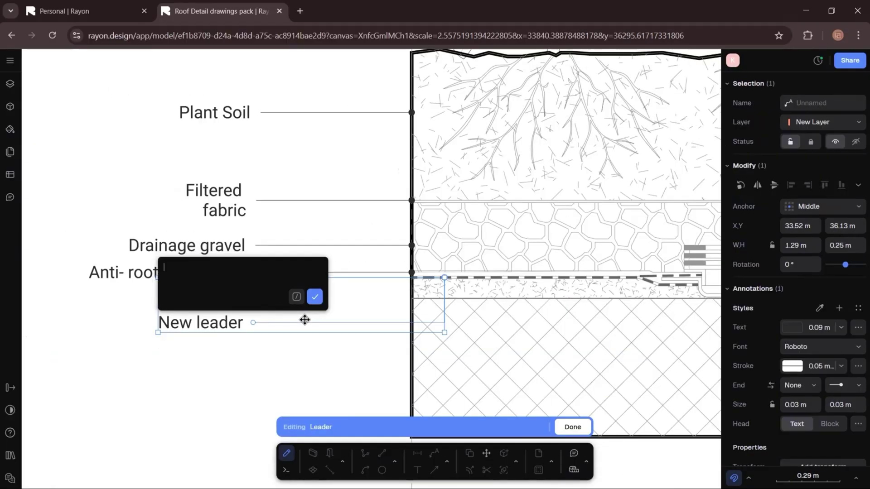
pyautogui.write('w')
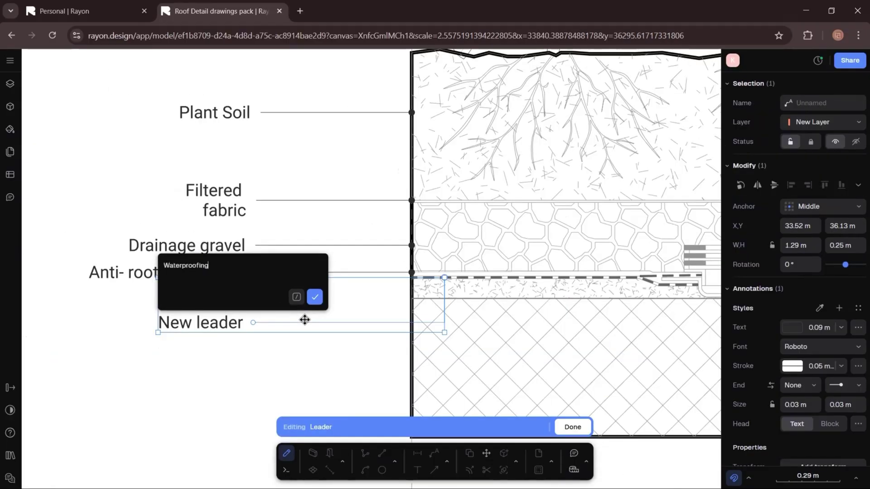
pyautogui.write('aterproofing Membrane')
pyautogui.press('Return')
pyautogui.press('Escape')
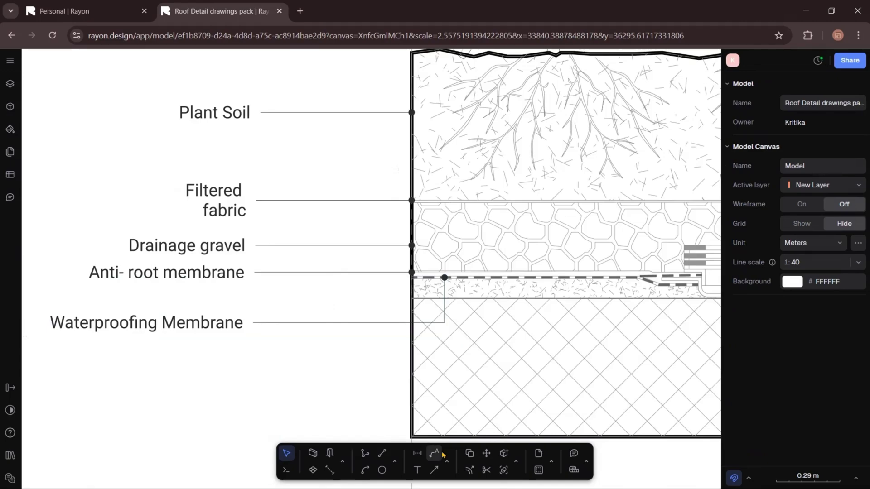
# Add an elbowed leader labelled "Separation Layer" from the thin speckled layer above the slab, with its text below the waterproofing label
pyautogui.click(434, 453)
pyautogui.click(477, 290)
pyautogui.click(487, 418)
pyautogui.scroll(-5, 555, 350)
pyautogui.click(417, 367)
pyautogui.scroll(3, 435, 383)
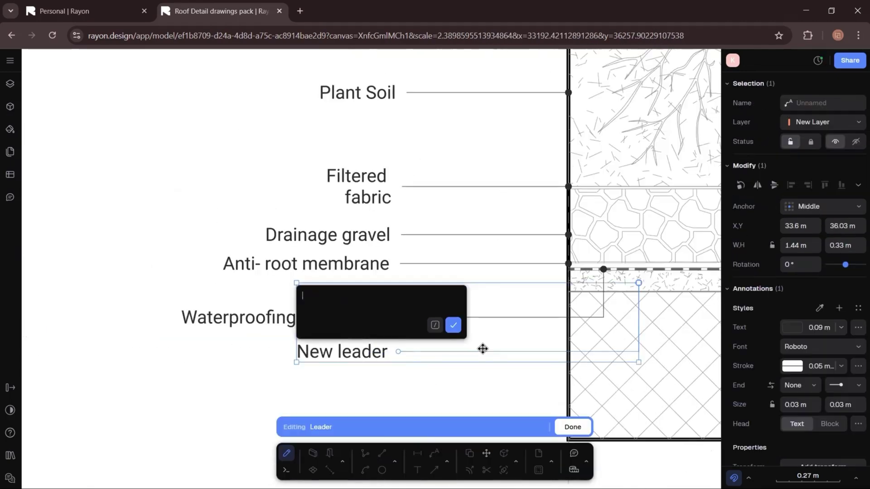
pyautogui.write('Separation Layer')
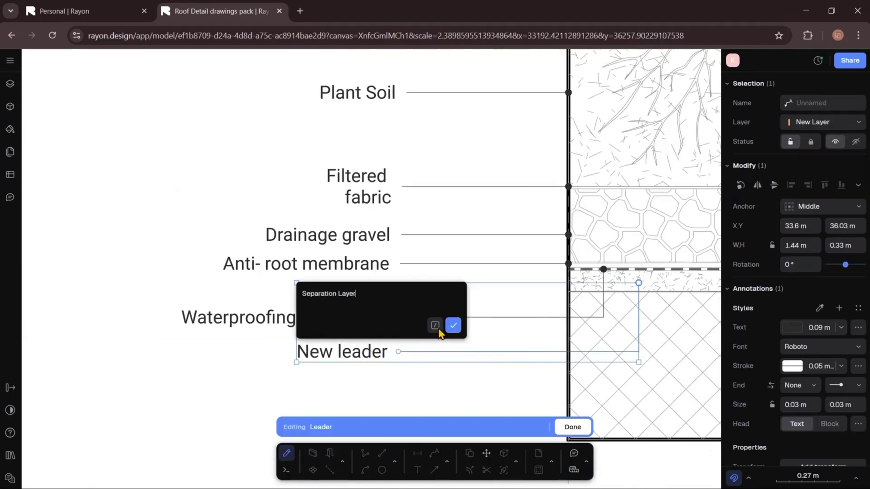
pyautogui.press('Return')
pyautogui.press('Escape')
# Add a horizontal leader labelled "Drain grate" from inside the vertical drain pipe, aligned with the other labels
pyautogui.click(434, 453)
pyautogui.scroll(3, 612, 325)
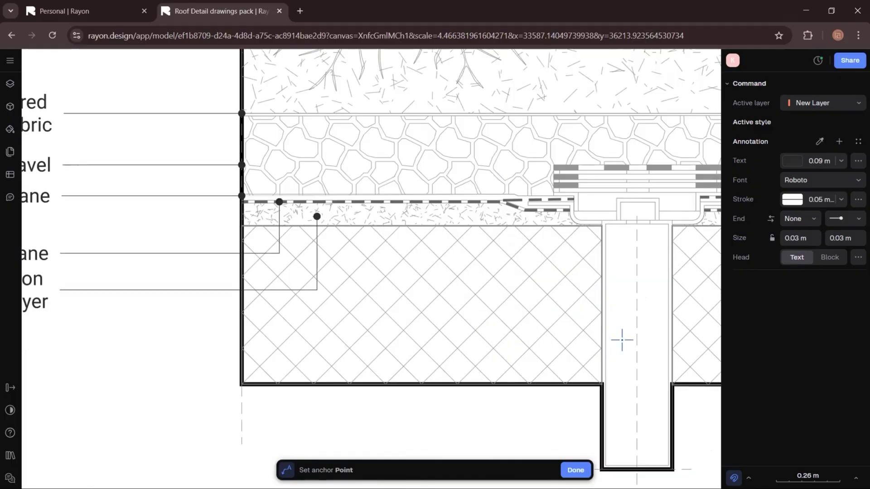
pyautogui.click(621, 340)
pyautogui.scroll(-3, 621, 340)
pyautogui.click(504, 328)
pyautogui.click(504, 327)
pyautogui.write('Drain grate')
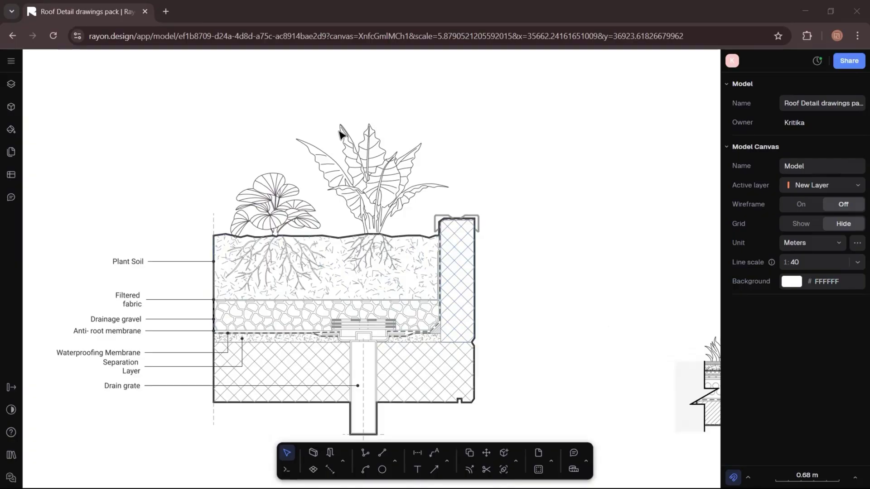
# Give the larger plant block's Plant style a solid light green fill
pyautogui.click(375, 180)
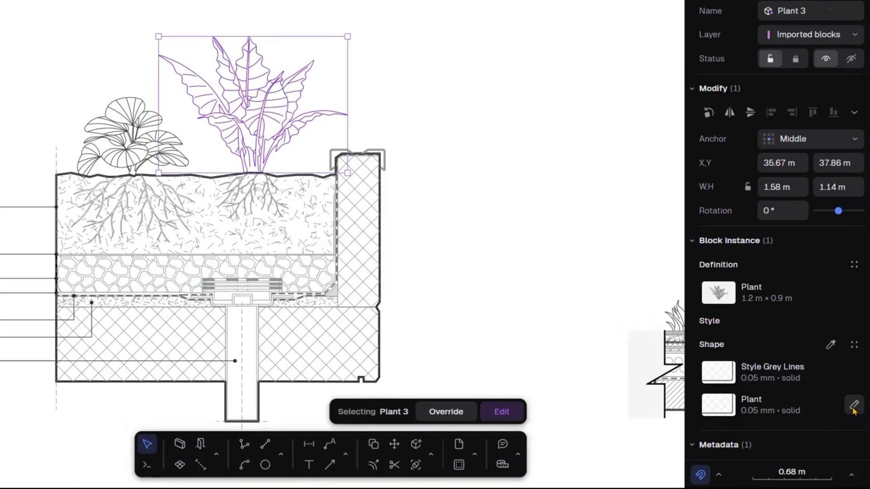
pyautogui.click(854, 406)
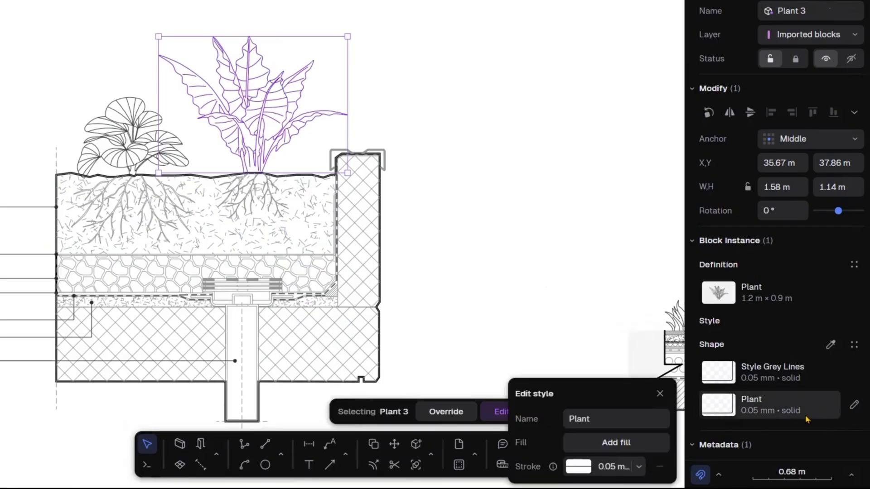
pyautogui.click(579, 447)
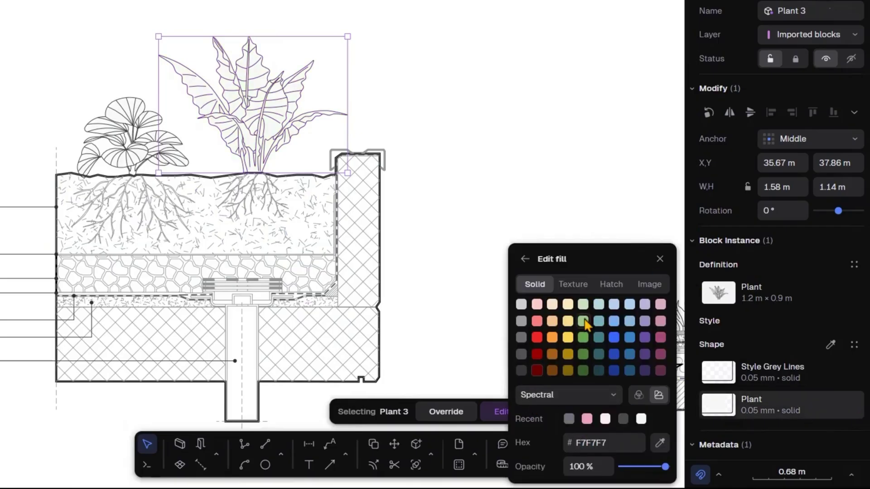
pyautogui.click(660, 260)
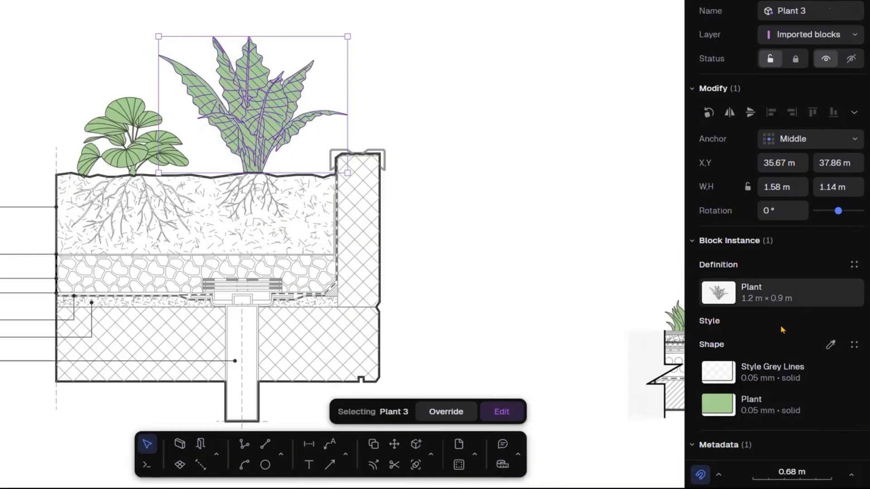
# Set the stroke of the plant block's Style Grey Lines style to dark green 3D612E
pyautogui.click(853, 372)
pyautogui.click(578, 447)
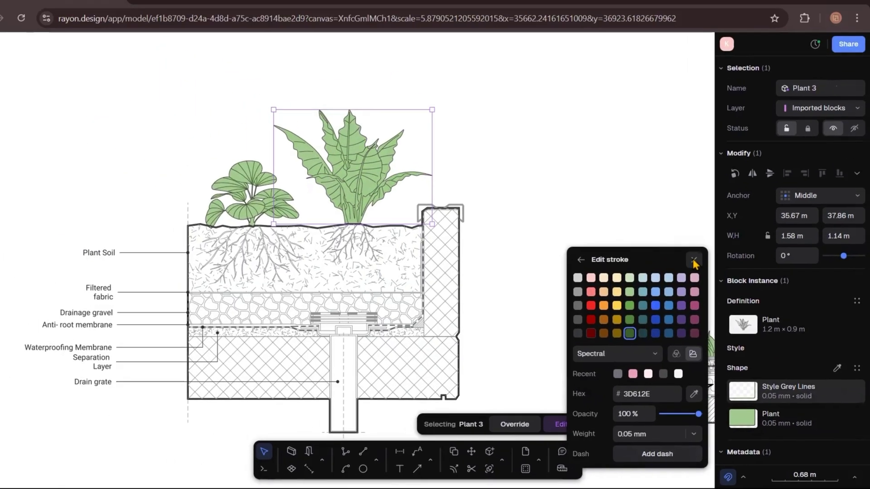
pyautogui.click(659, 215)
pyautogui.press('Escape')
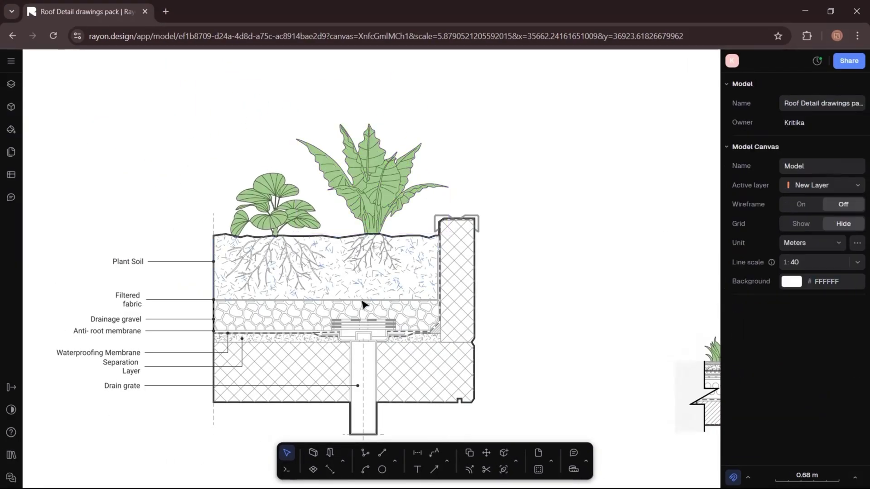
# Duplicate the plant soil hatch shape and put the copy exactly over the original
pyautogui.click(350, 284)
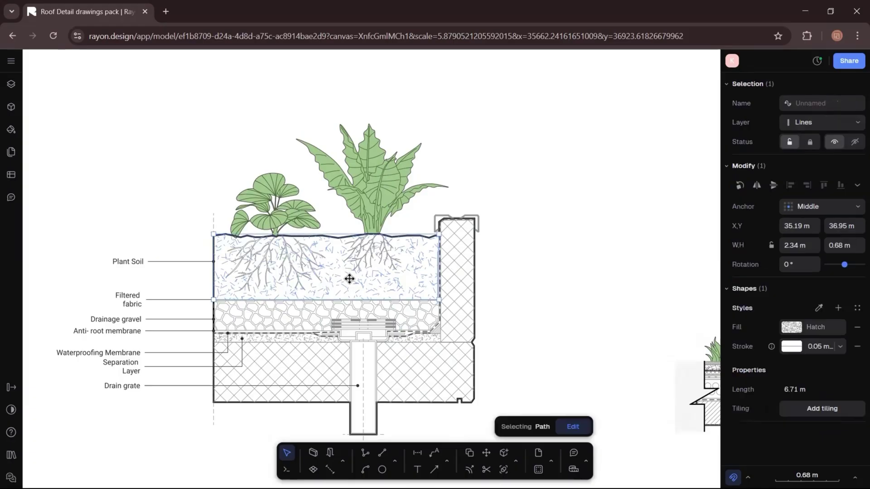
pyautogui.moveTo(349, 279); pyautogui.dragTo(354, 283)
pyautogui.scroll(3, 234, 256)
pyautogui.scroll(3, 217, 245)
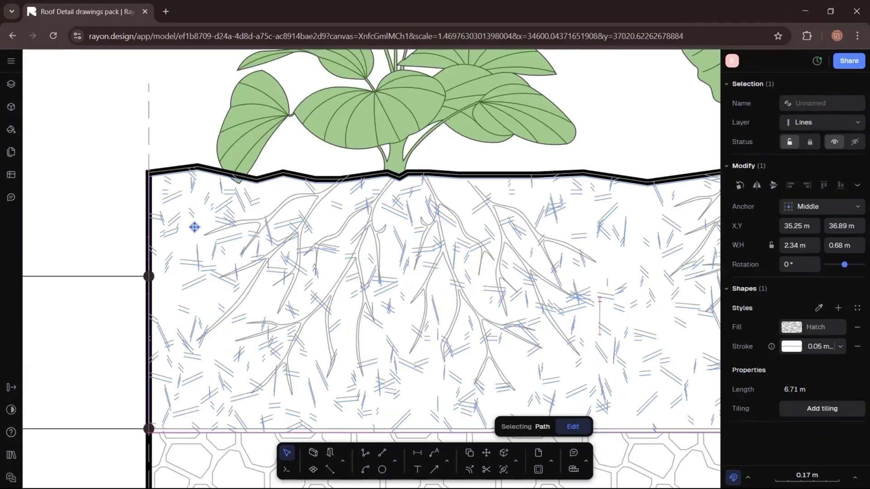
pyautogui.scroll(-3, 238, 213)
pyautogui.hotkey('ctrl', 'z')
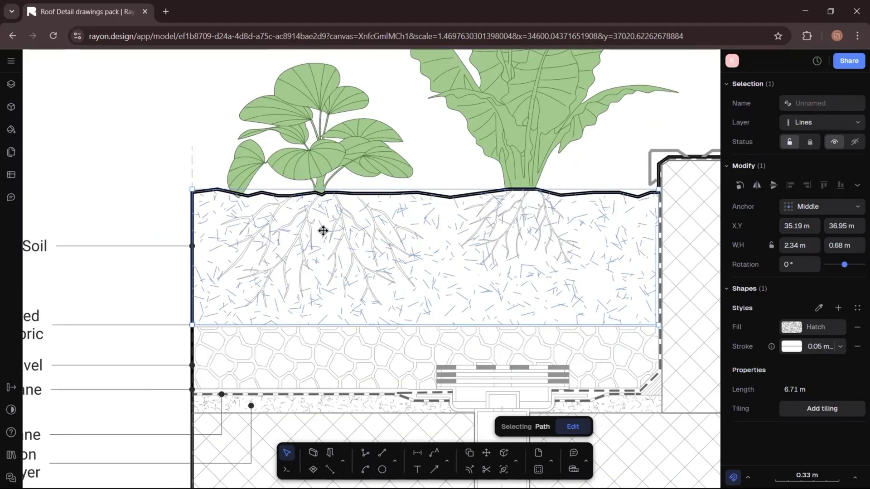
pyautogui.scroll(-6, 346, 236)
pyautogui.scroll(3, 418, 252)
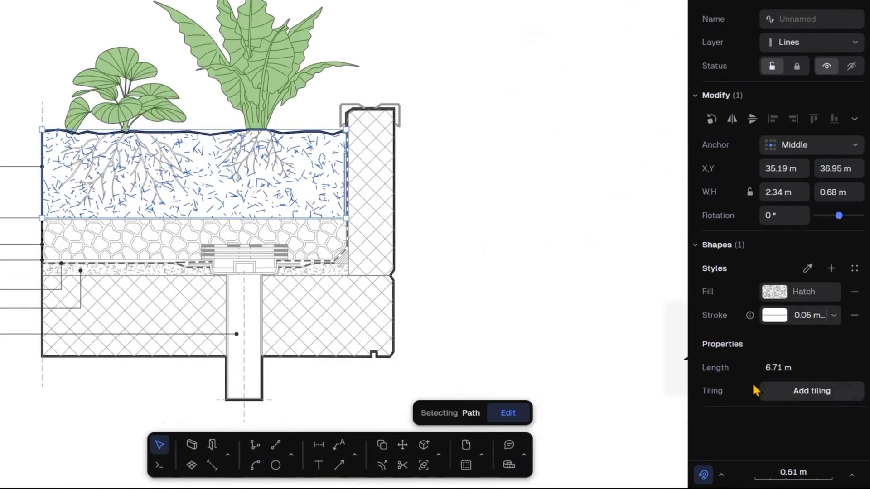
# Change the soil copy's fill from hatch to solid brown 76430F and lower its opacity so the hatch shows through
pyautogui.click(774, 292)
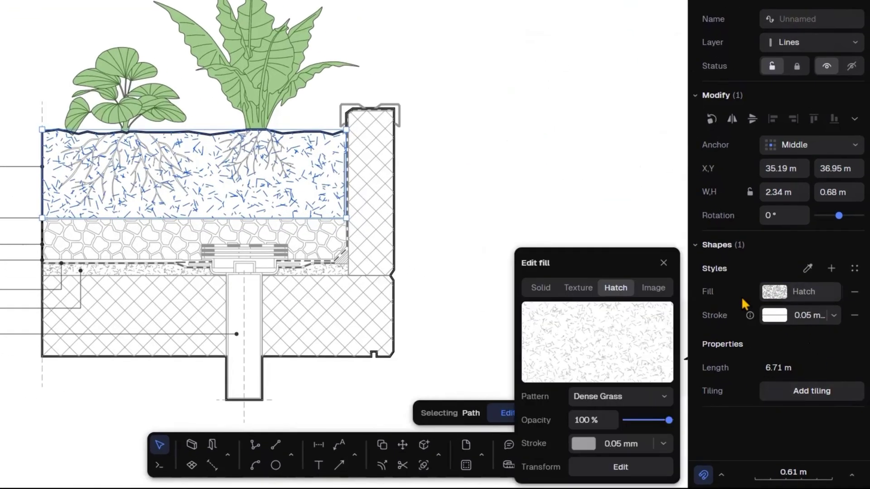
pyautogui.click(542, 289)
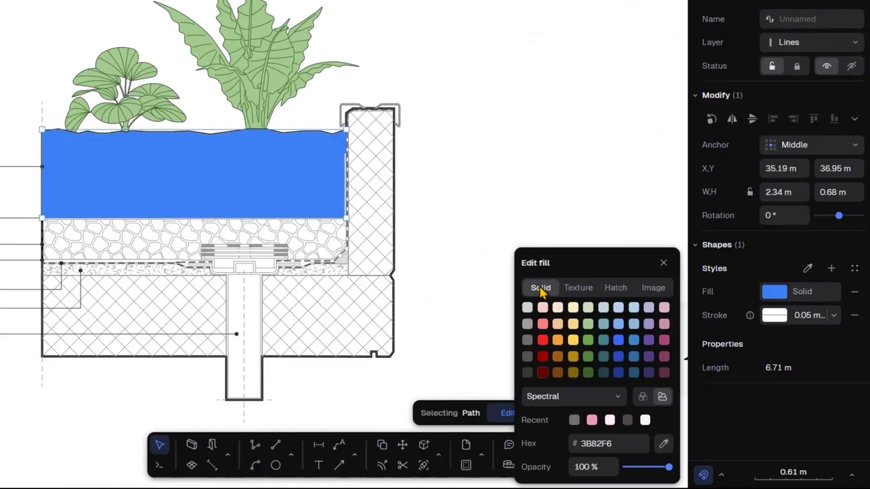
pyautogui.click(557, 374)
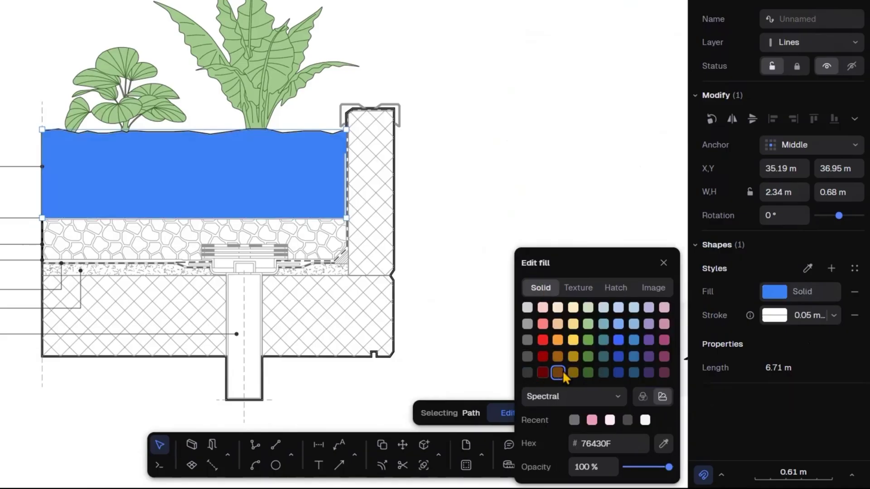
pyautogui.click(630, 468)
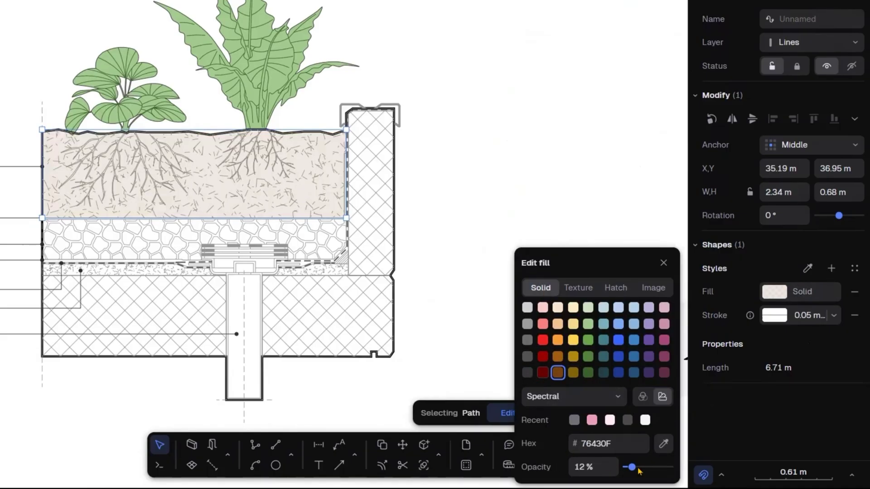
pyautogui.moveTo(636, 468); pyautogui.dragTo(640, 467)
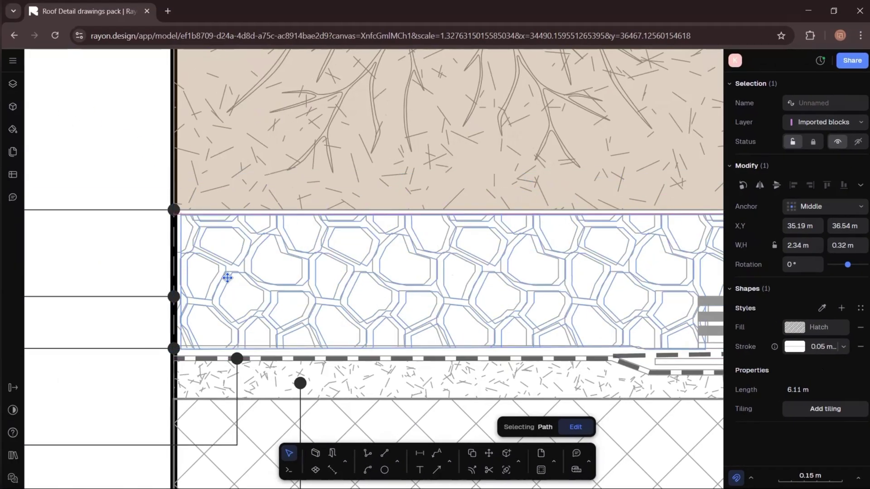
# Change the fill of the drainage gravel copy to solid dark grey 383838 at reduced opacity
pyautogui.scroll(-8, 231, 271)
pyautogui.click(792, 328)
pyautogui.click(603, 324)
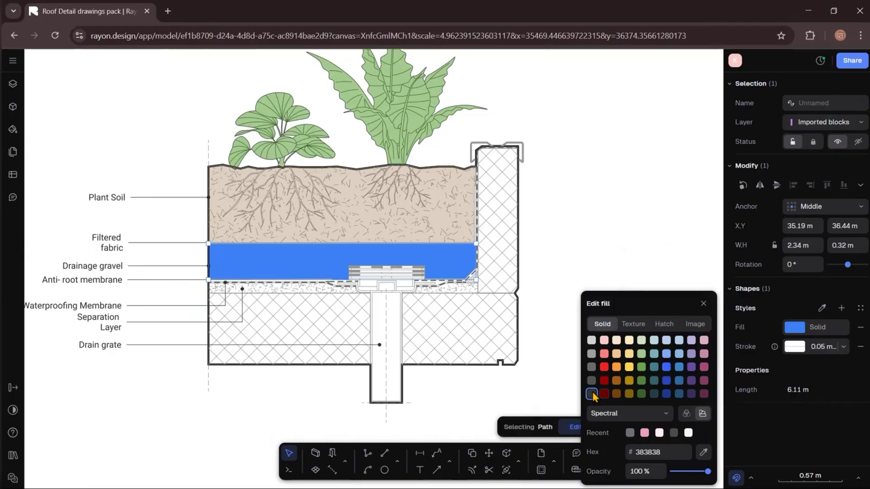
pyautogui.click(591, 391)
pyautogui.press('Escape')
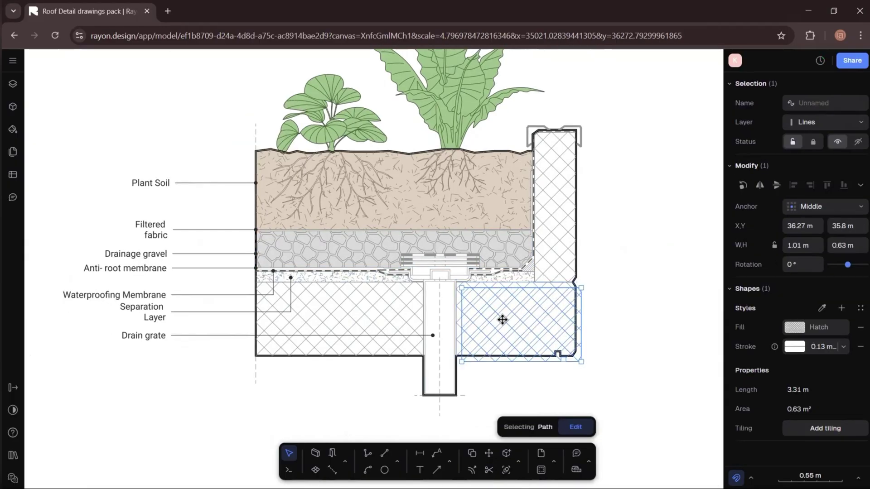
# Align the copied slab hatch right of the drain with the original and fill it solid dark red 990100 at 34% opacity
pyautogui.scroll(4, 502, 319)
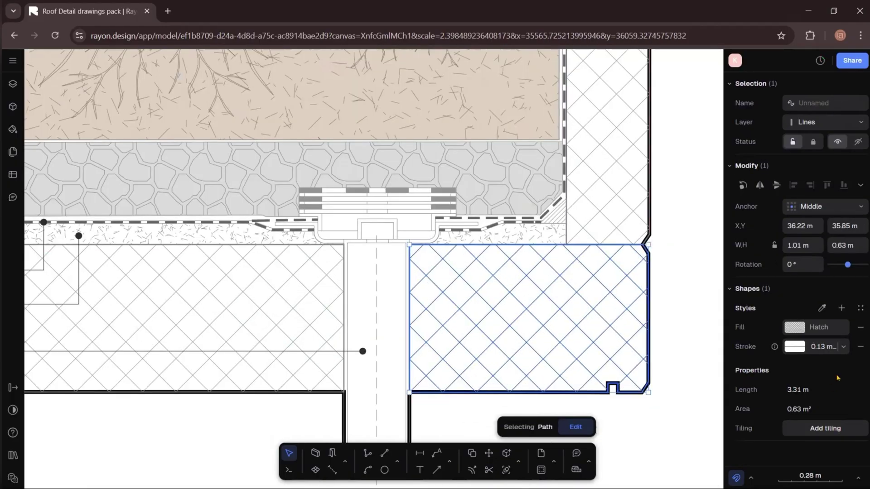
pyautogui.click(794, 327)
pyautogui.click(602, 324)
pyautogui.click(604, 380)
pyautogui.click(677, 471)
pyautogui.moveTo(676, 471); pyautogui.dragTo(684, 471)
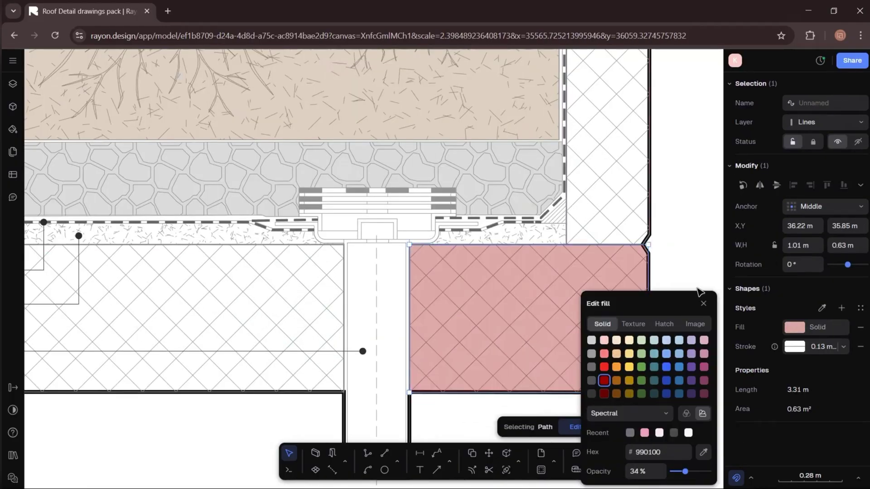
pyautogui.click(697, 290)
# Duplicate the parapet wall's hatch shape and align the copy with the original
pyautogui.scroll(-5, 517, 320)
pyautogui.scroll(3, 584, 285)
pyautogui.click(495, 274)
pyautogui.hotkey('ctrl', 'd')
pyautogui.scroll(3, 494, 162)
pyautogui.scroll(2, 505, 201)
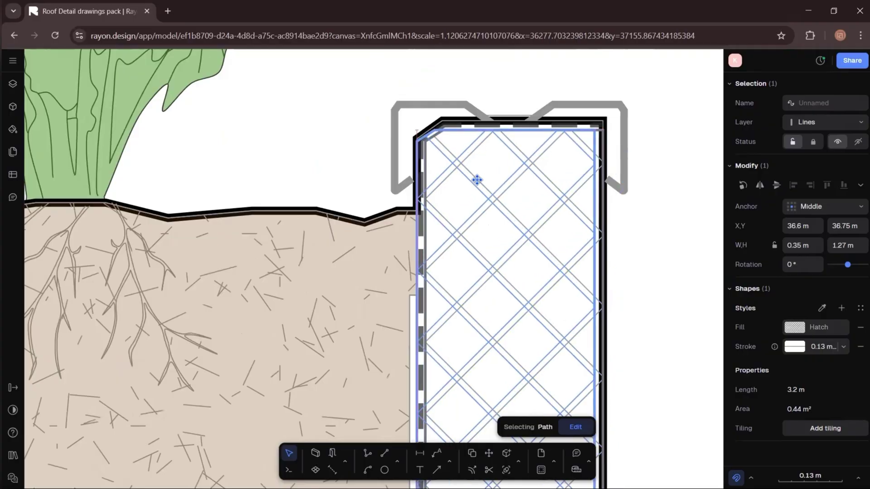
pyautogui.scroll(-4, 476, 181)
# Fill the parapet wall copy with solid dark red 990100 at reduced opacity to match the slab
pyautogui.click(794, 327)
pyautogui.click(602, 324)
pyautogui.click(604, 380)
pyautogui.click(683, 471)
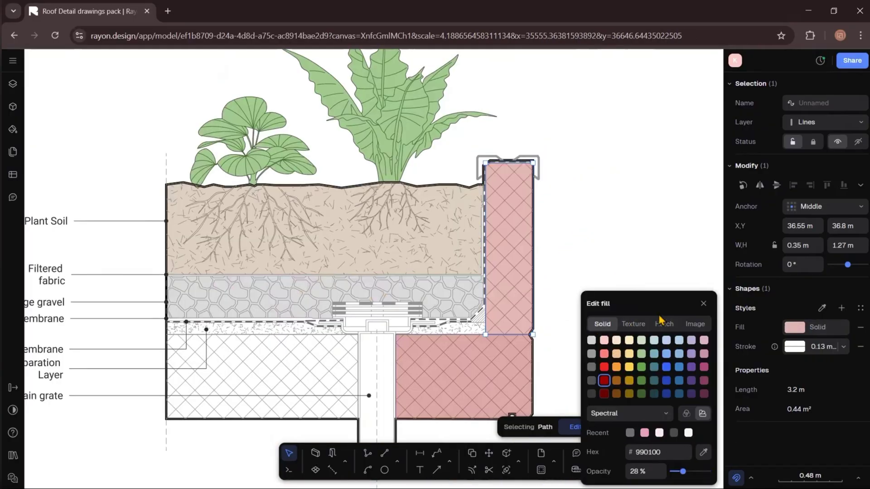
pyautogui.moveTo(684, 471); pyautogui.dragTo(688, 471)
pyautogui.click(668, 291)
# Duplicate the slab hatch left of the drain and place the copy exactly over the original
pyautogui.moveTo(596, 344); pyautogui.dragTo(635, 324, button='middle')
pyautogui.click(318, 367)
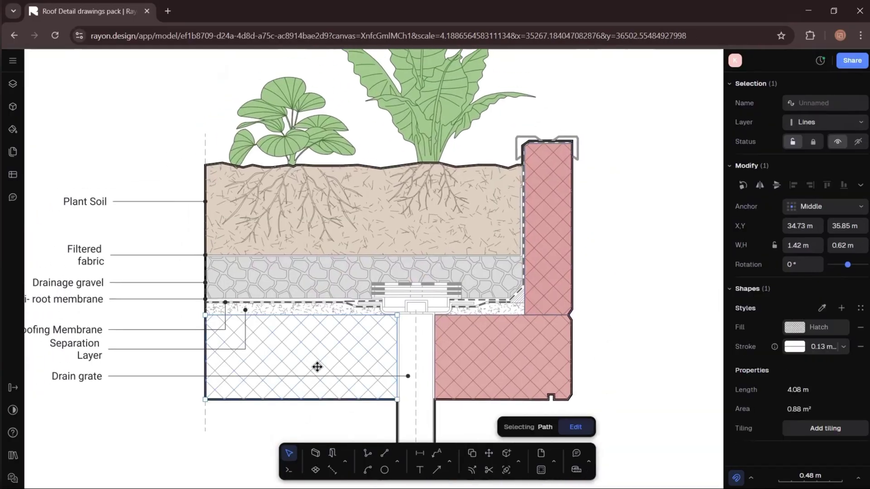
pyautogui.hotkey('ctrl', 'd')
pyautogui.moveTo(221, 357); pyautogui.dragTo(215, 351)
pyautogui.moveTo(317, 323); pyautogui.dragTo(403, 276, button='middle')
# Fill the copied slab hatch left of the drain with solid dark red 990100 at reduced opacity to match the other slab
pyautogui.scroll(1, 403, 275)
pyautogui.click(794, 329)
pyautogui.click(602, 325)
pyautogui.click(603, 380)
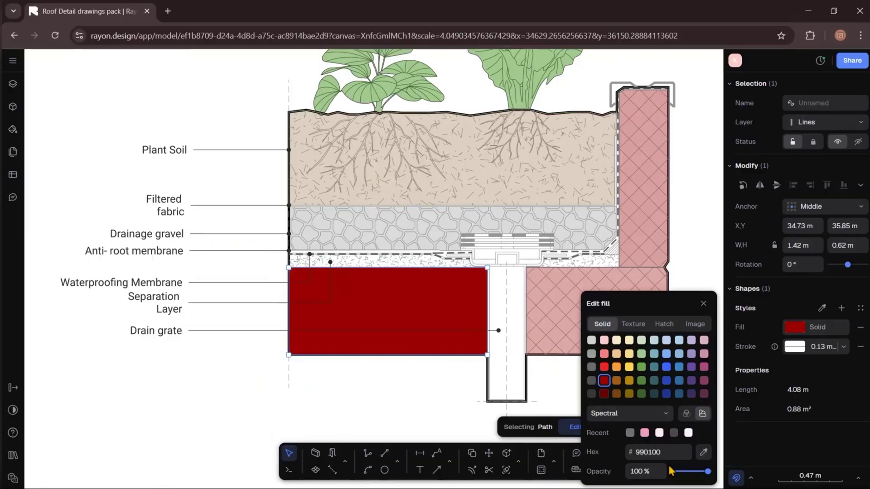
pyautogui.press('Return')
pyautogui.press('Escape')
pyautogui.scroll(-3, 623, 311)
pyautogui.moveTo(624, 311); pyautogui.dragTo(539, 295, button='middle')
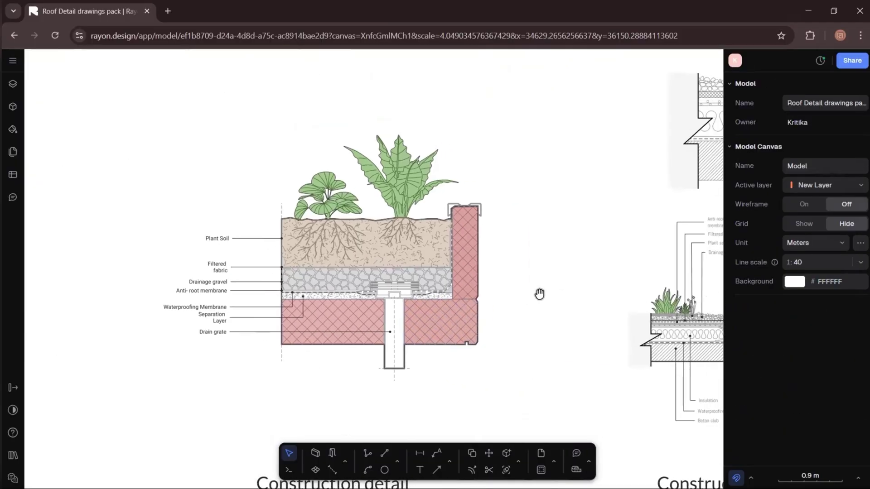
# Set the opacity of the dark red slab fill to 30%
pyautogui.scroll(3, 470, 270)
pyautogui.click(453, 362)
pyautogui.click(791, 331)
pyautogui.click(662, 469)
pyautogui.write('30')
pyautogui.click(537, 336)
pyautogui.scroll(-3, 236, 259)
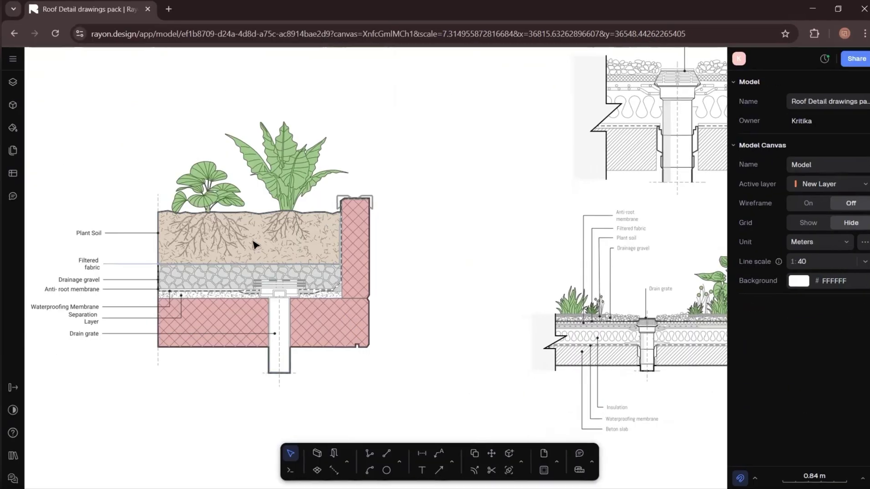
# Add an A4 landscape page over the construction details and set its scale to 1:40
pyautogui.click(13, 118)
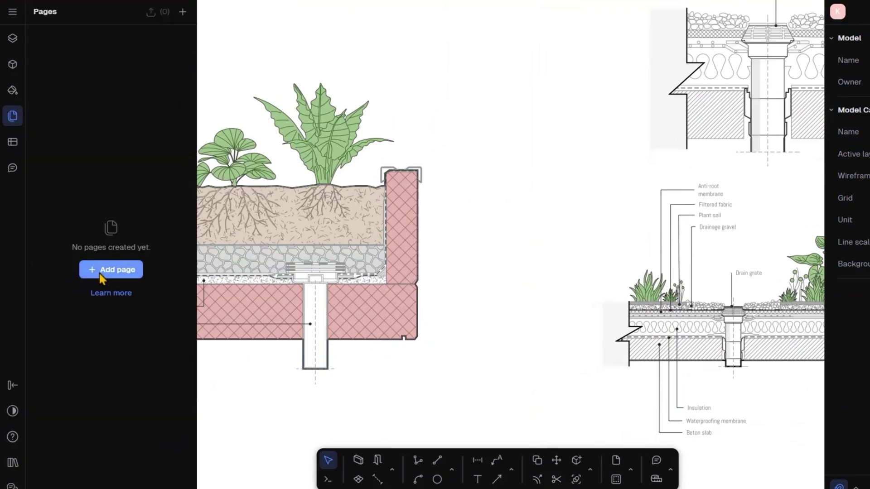
pyautogui.scroll(-3, 539, 213)
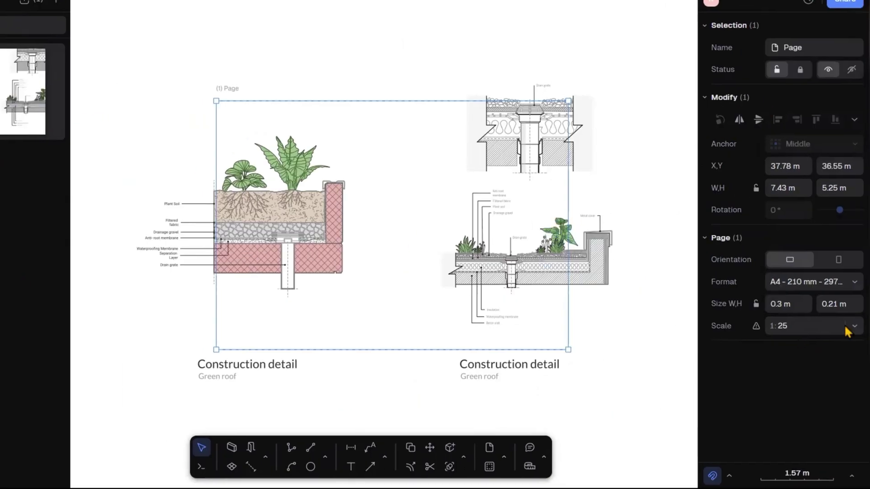
pyautogui.click(846, 284)
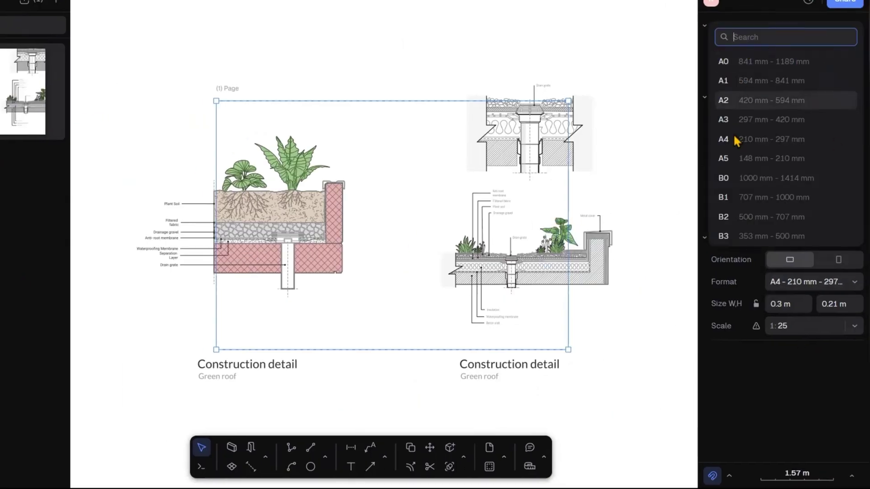
pyautogui.click(846, 330)
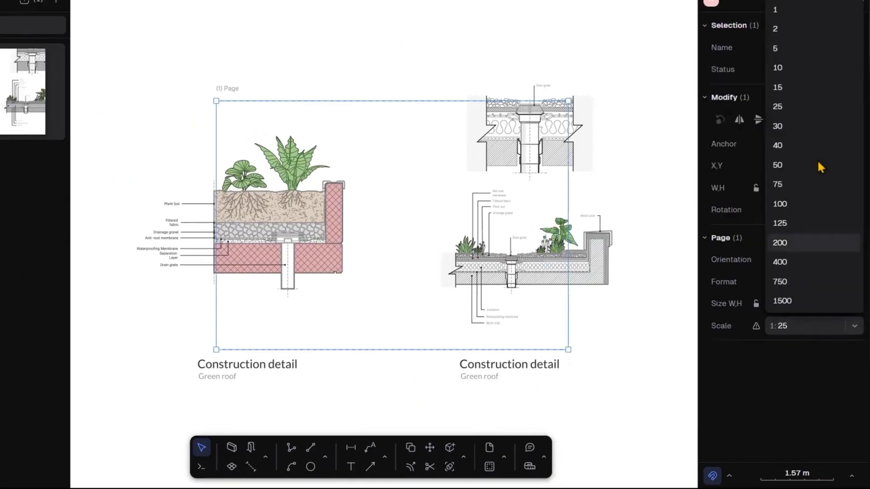
pyautogui.click(829, 142)
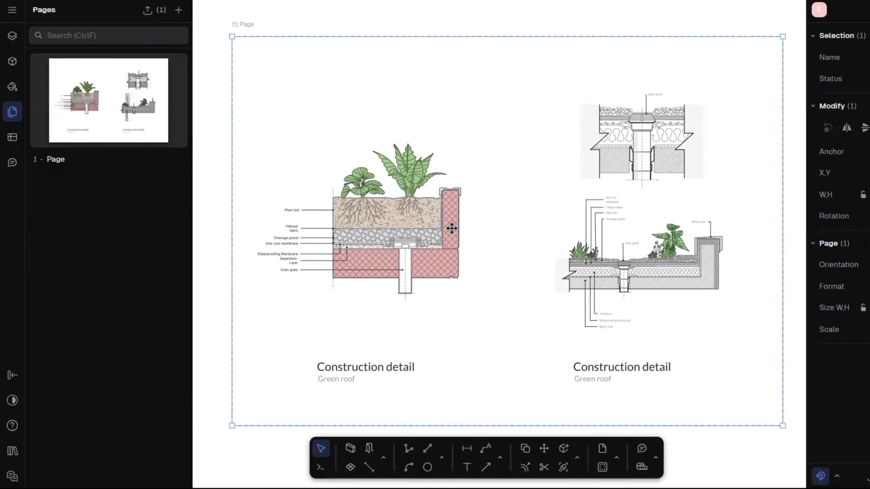
# Export the construction details page in PNG format
pyautogui.click(174, 160)
pyautogui.moveTo(228, 182)
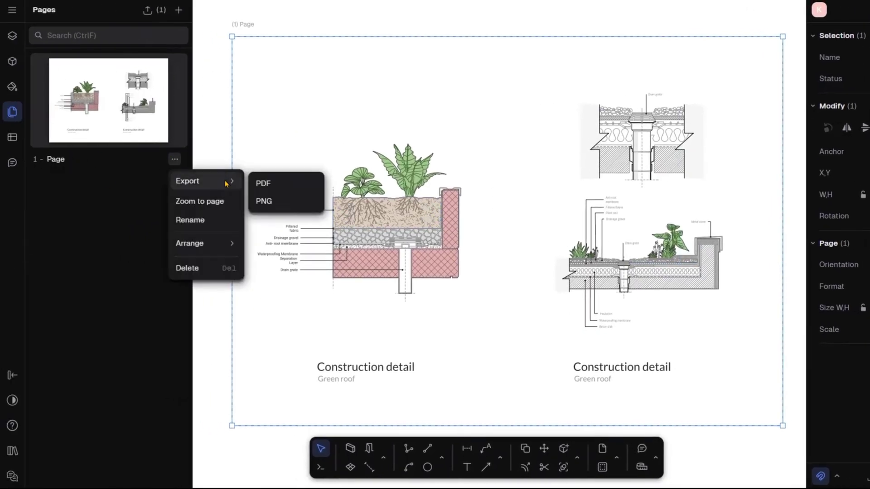
pyautogui.click(266, 203)
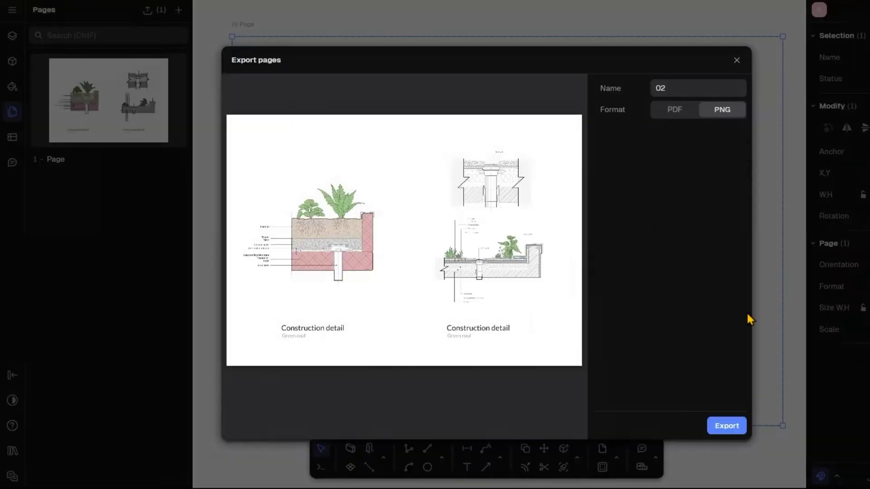